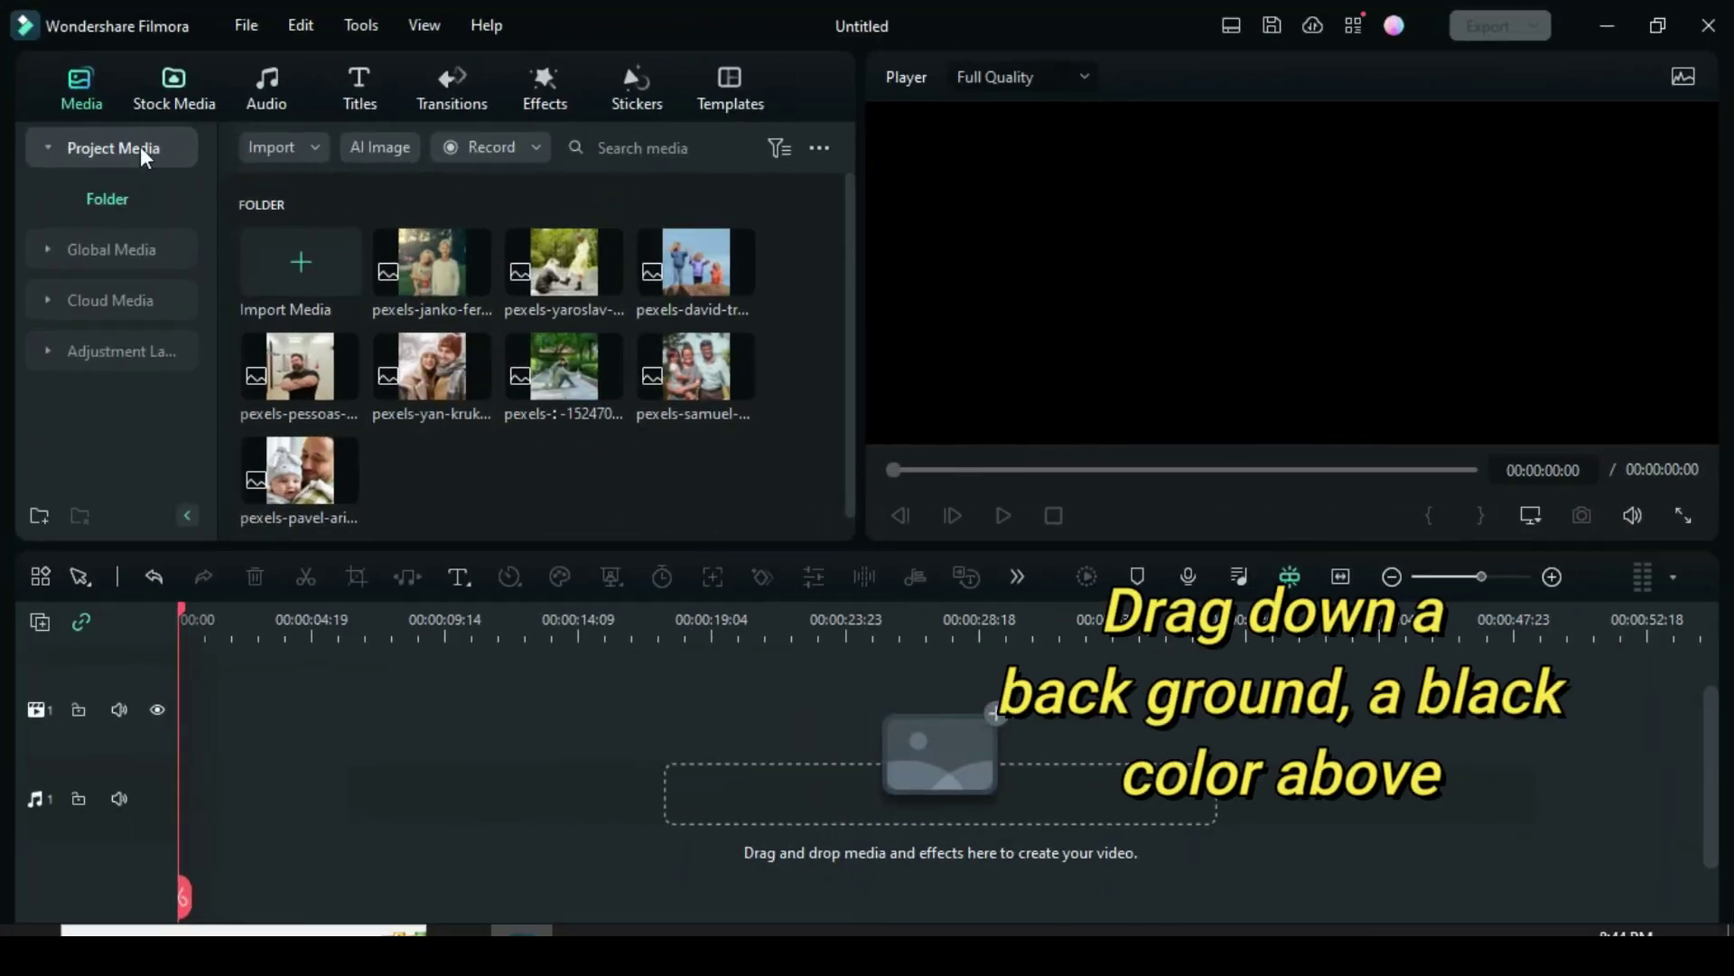
# Place Twisted Gradient Backgrounds 05 on track 1 and a Black solid colour clip above it
pyautogui.click(155, 94)
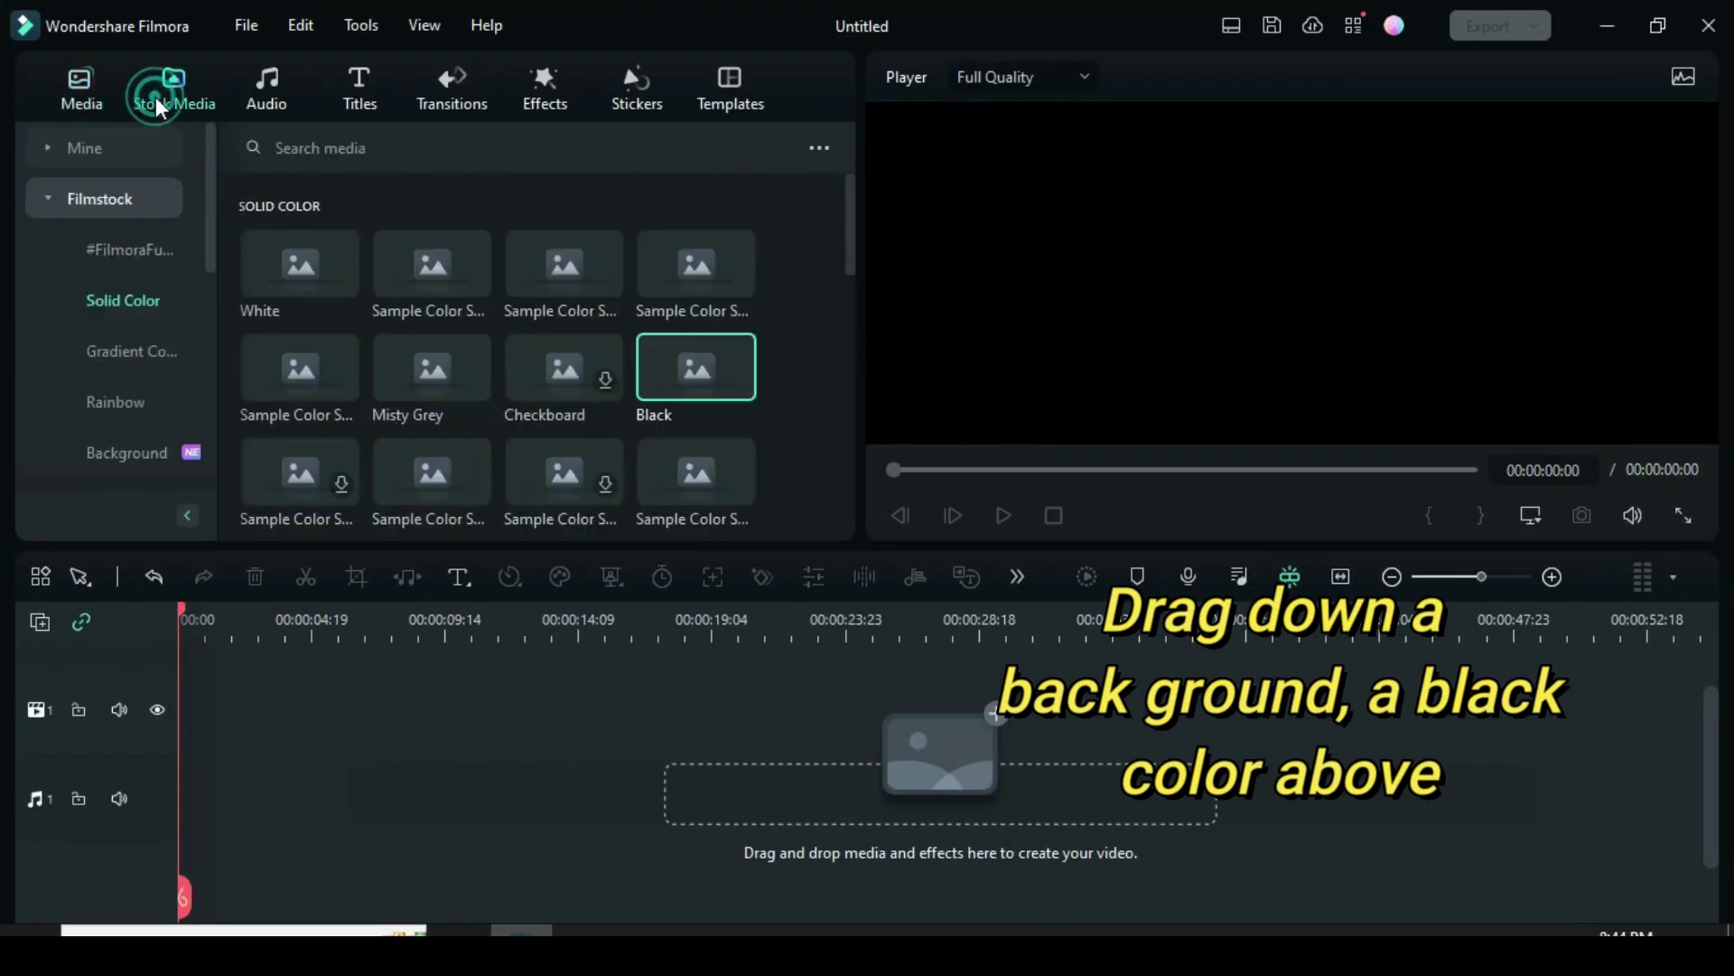
pyautogui.click(125, 350)
pyautogui.moveTo(530, 382); pyautogui.dragTo(239, 713)
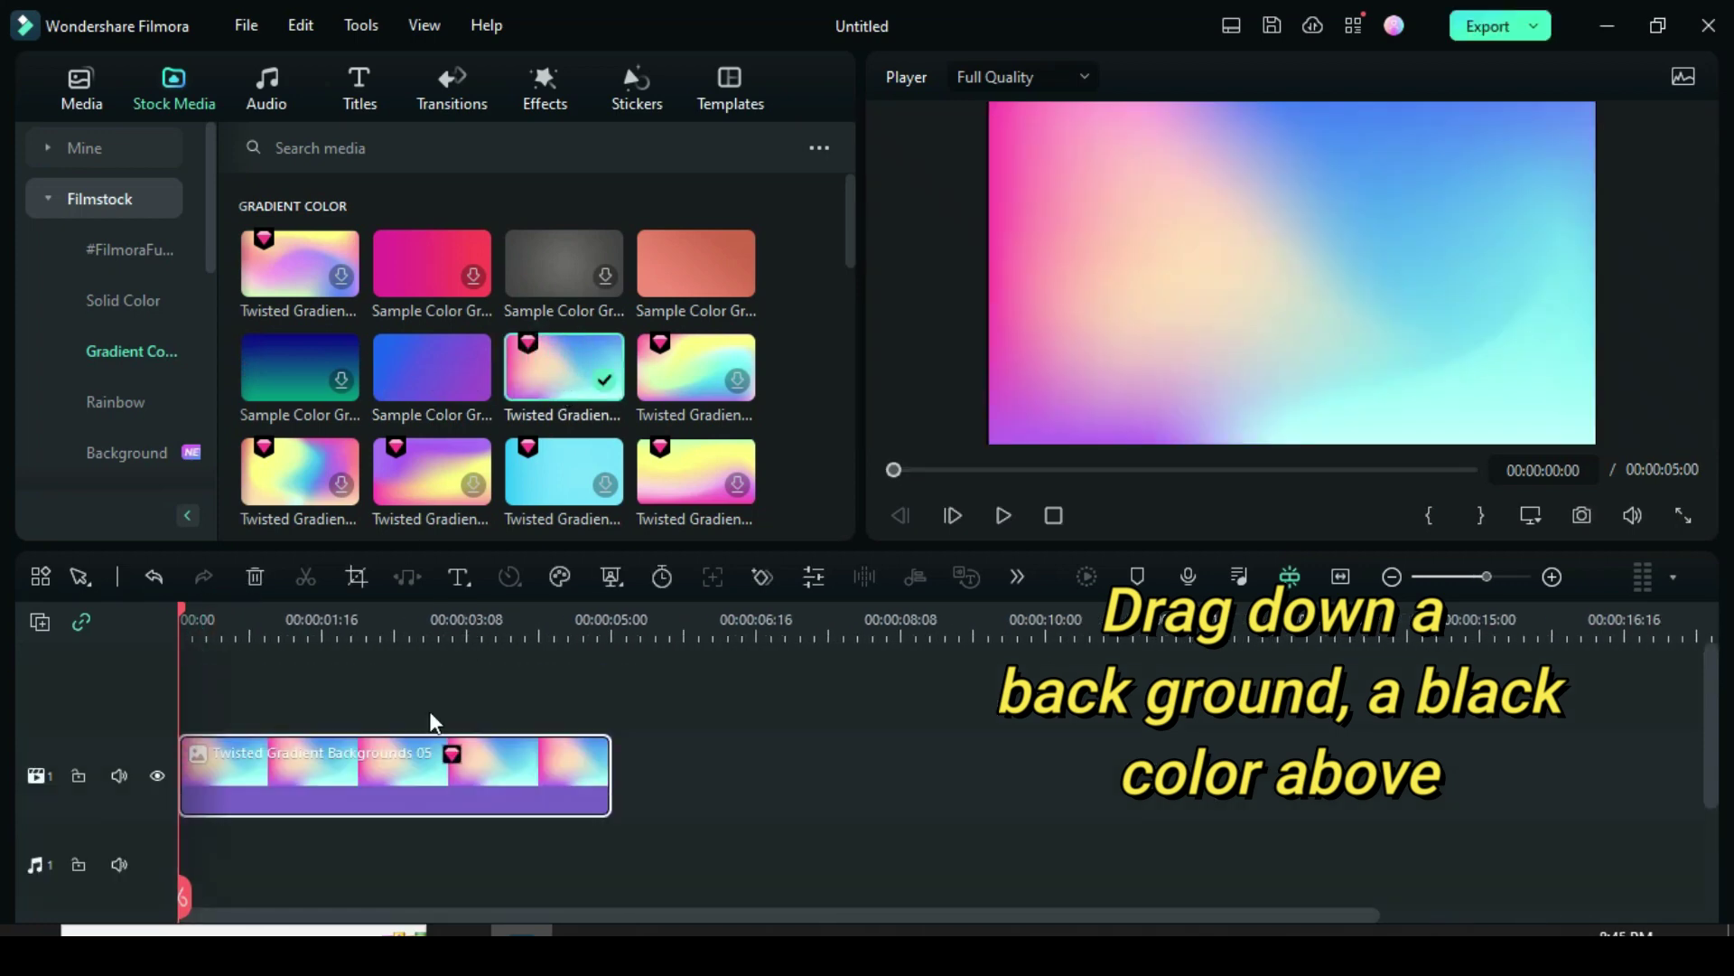
pyautogui.click(116, 307)
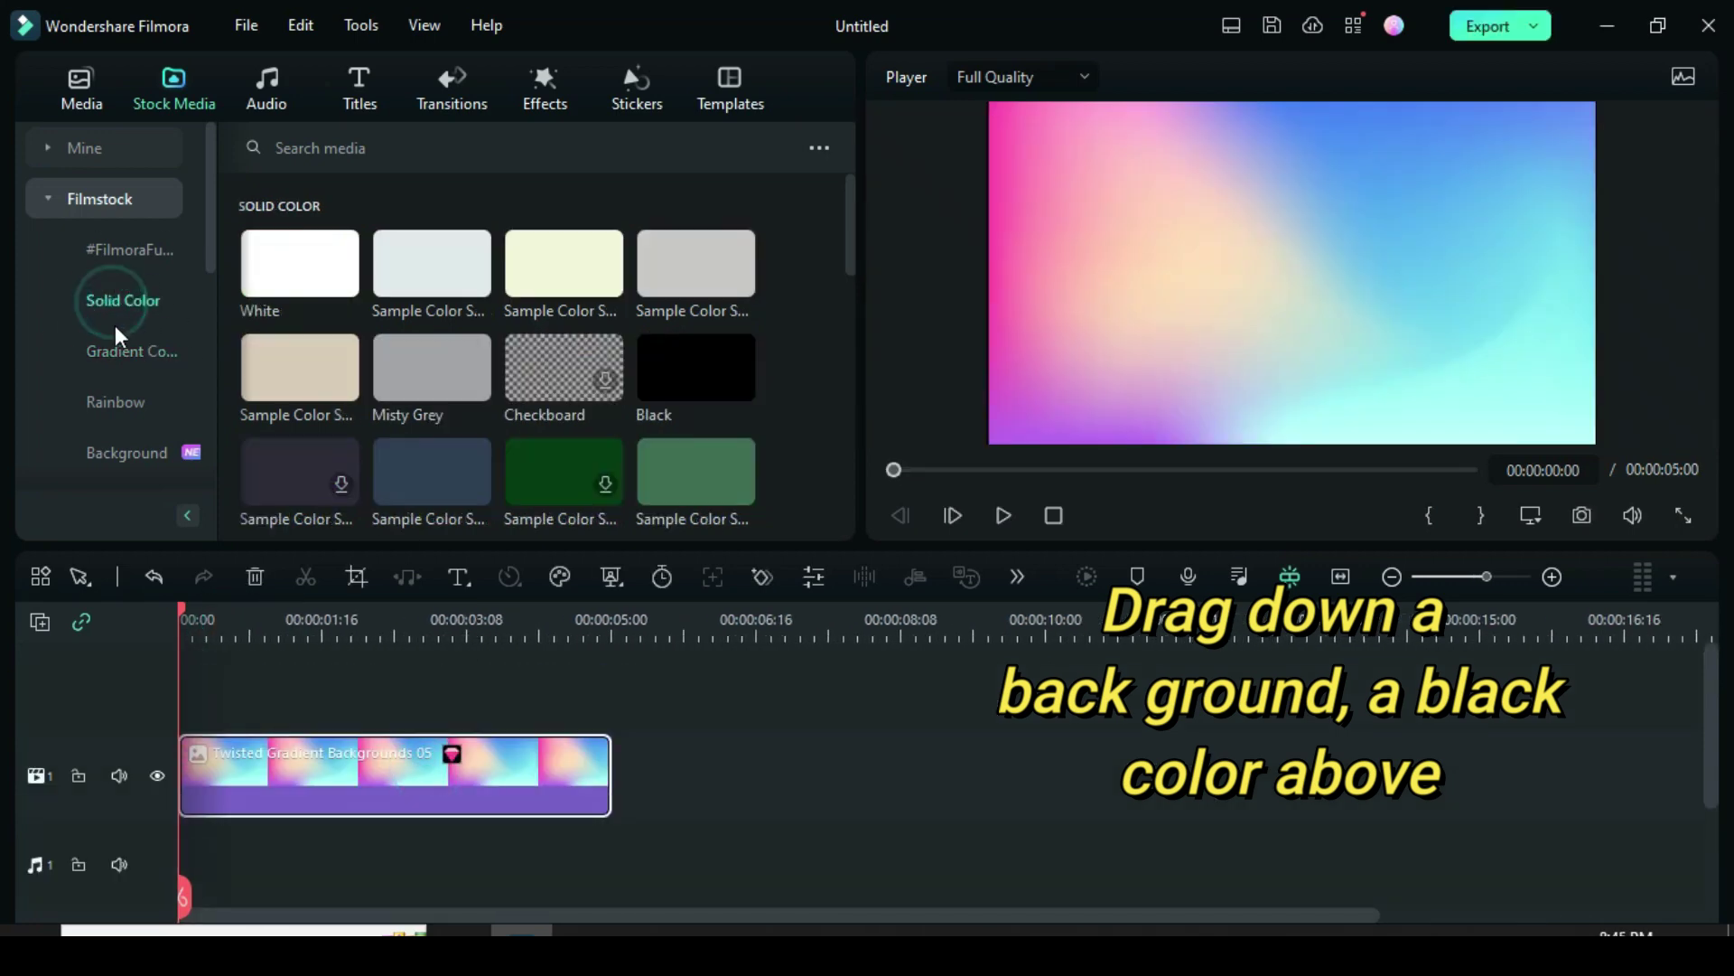
pyautogui.moveTo(696, 366); pyautogui.dragTo(301, 781)
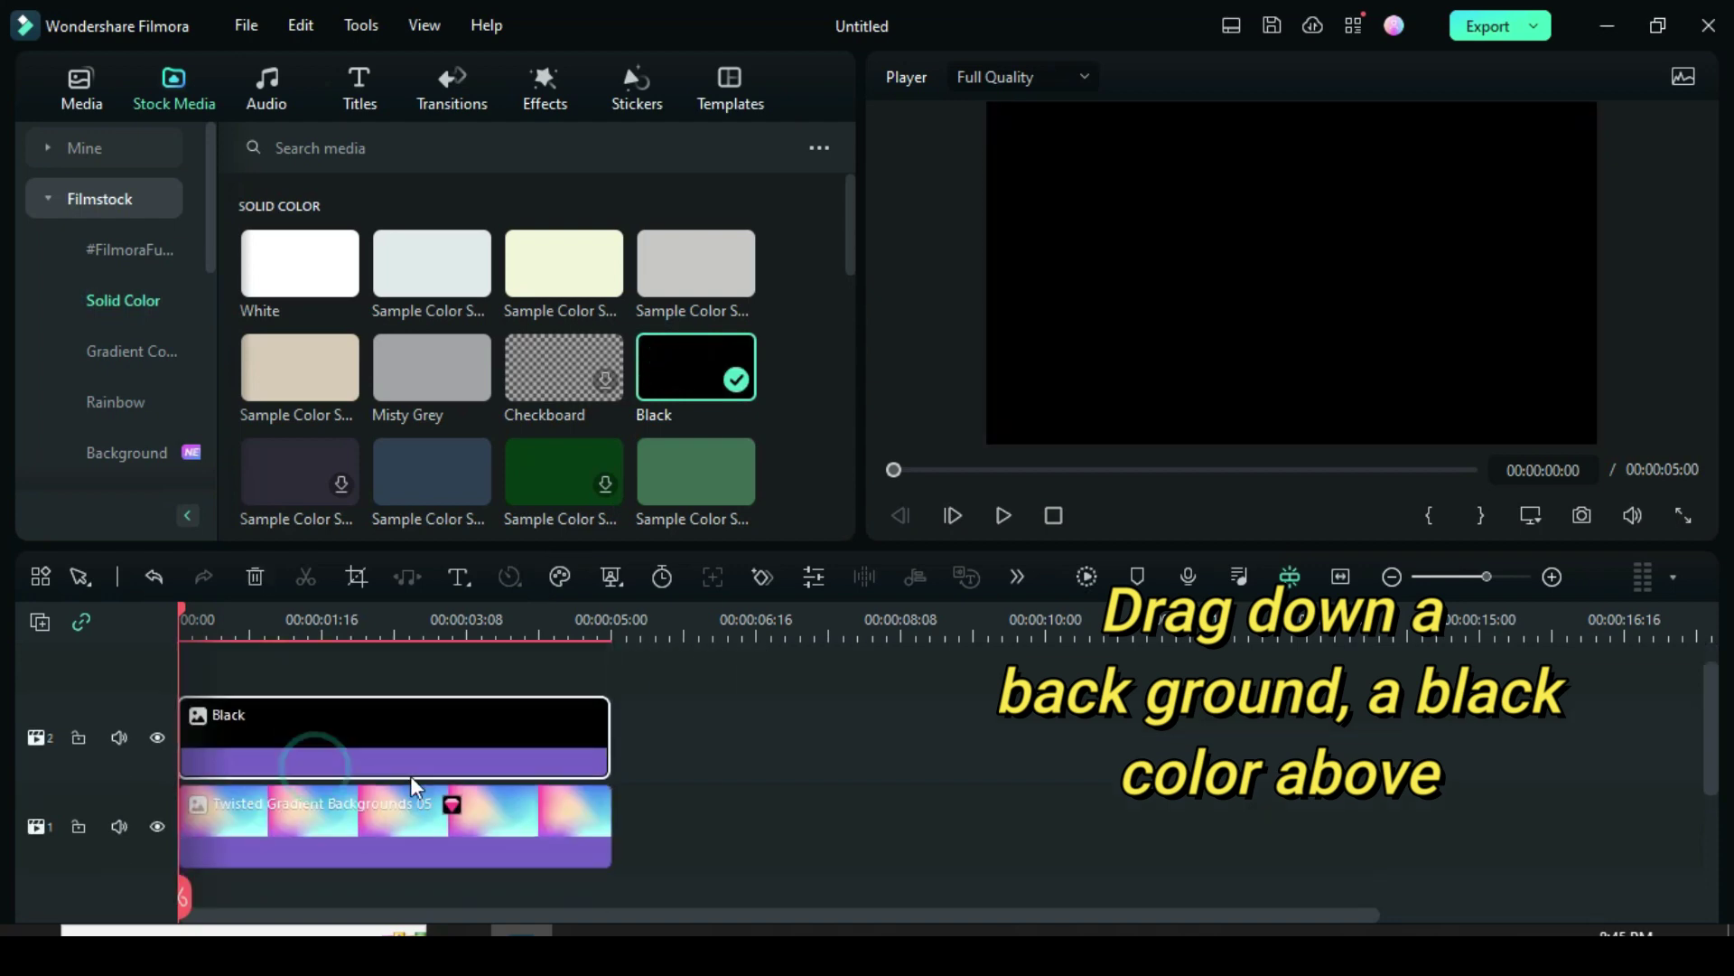
# Give the Black clip a circle mask with width 57 and height 3.33
pyautogui.doubleClick(354, 728)
pyautogui.click(151, 122)
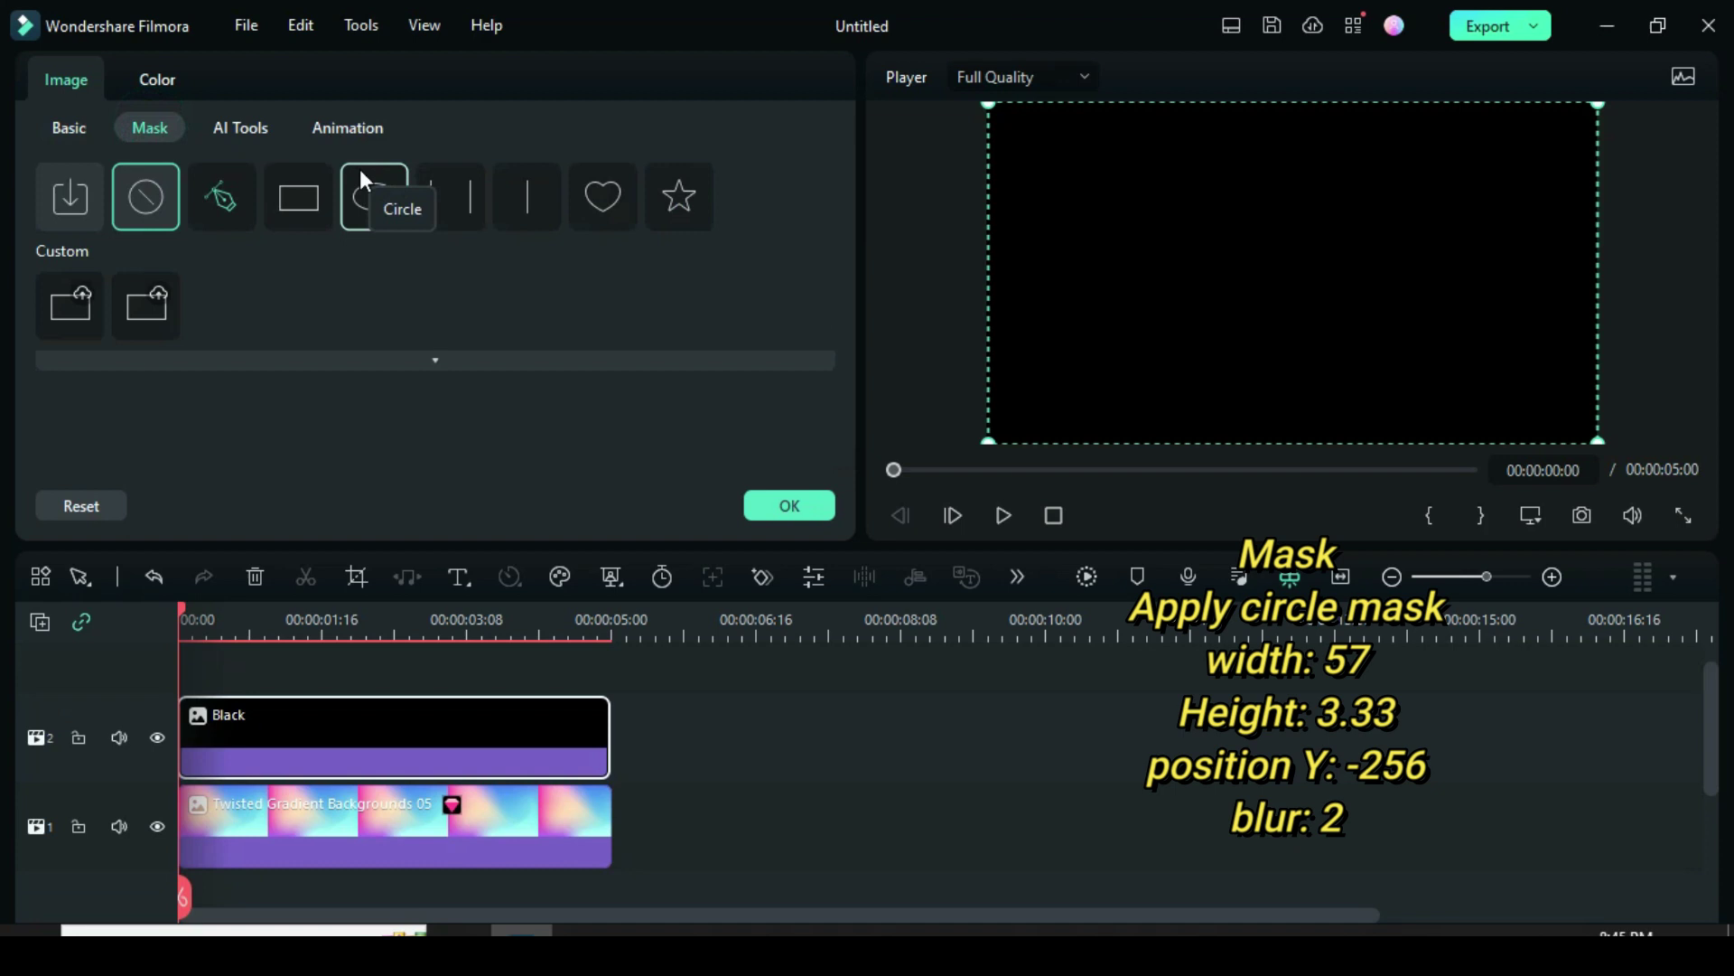
pyautogui.click(366, 194)
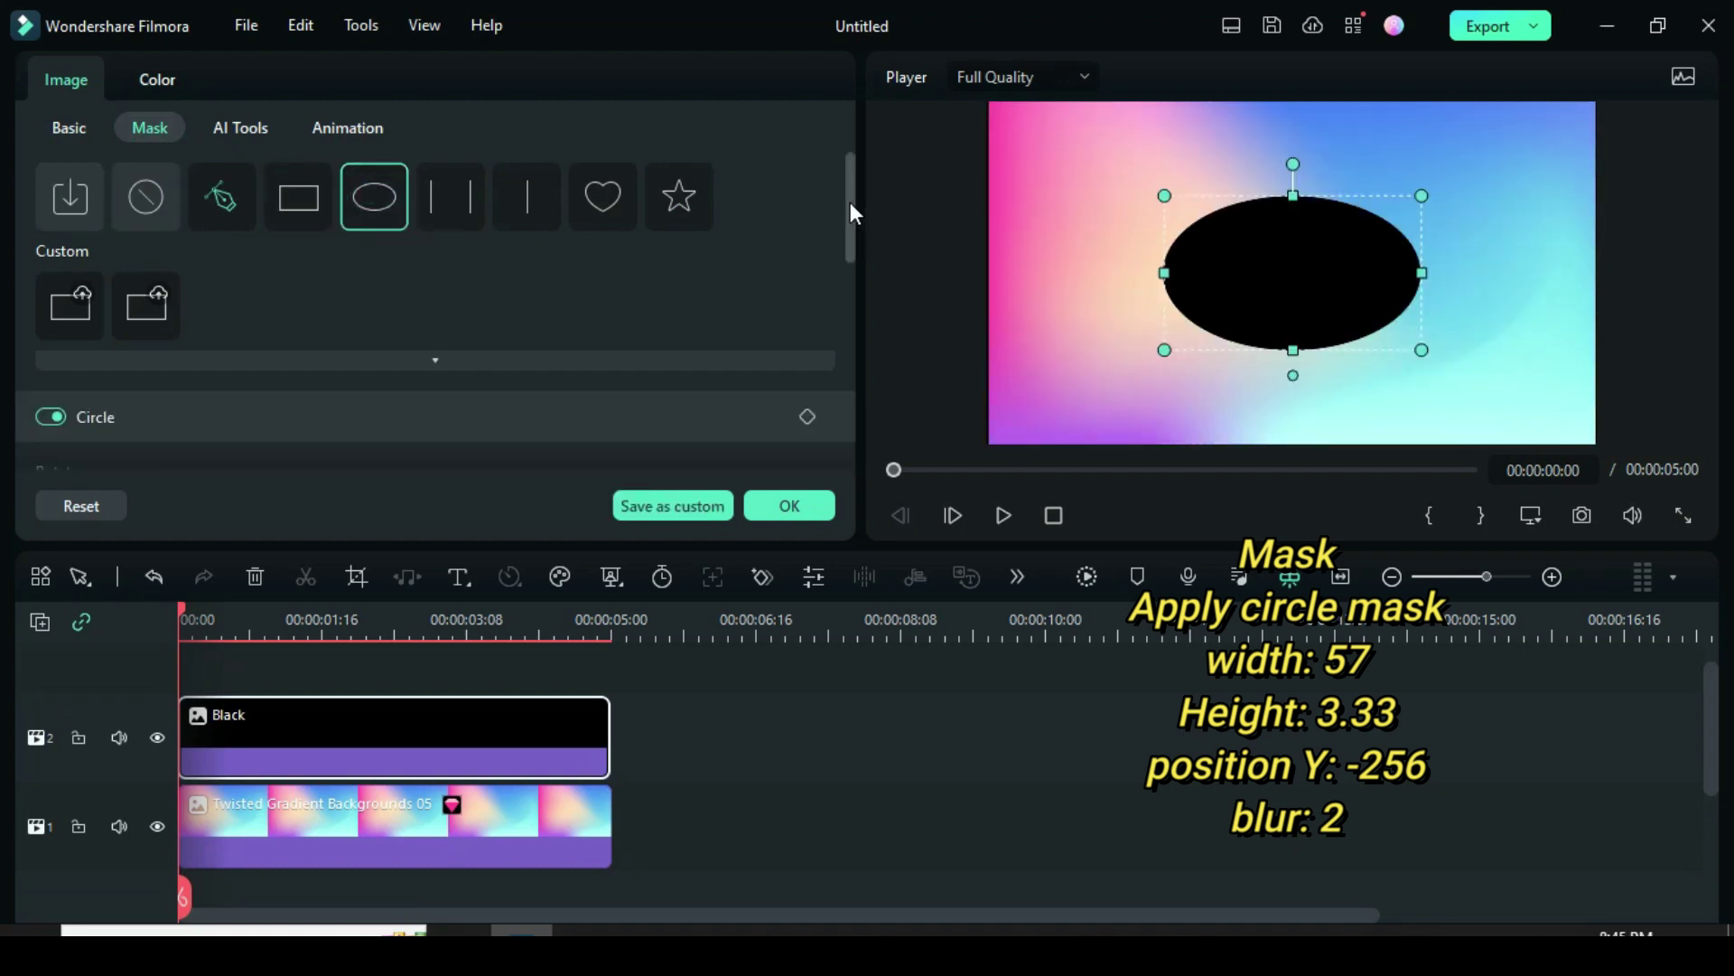
pyautogui.moveTo(849, 212); pyautogui.dragTo(843, 336)
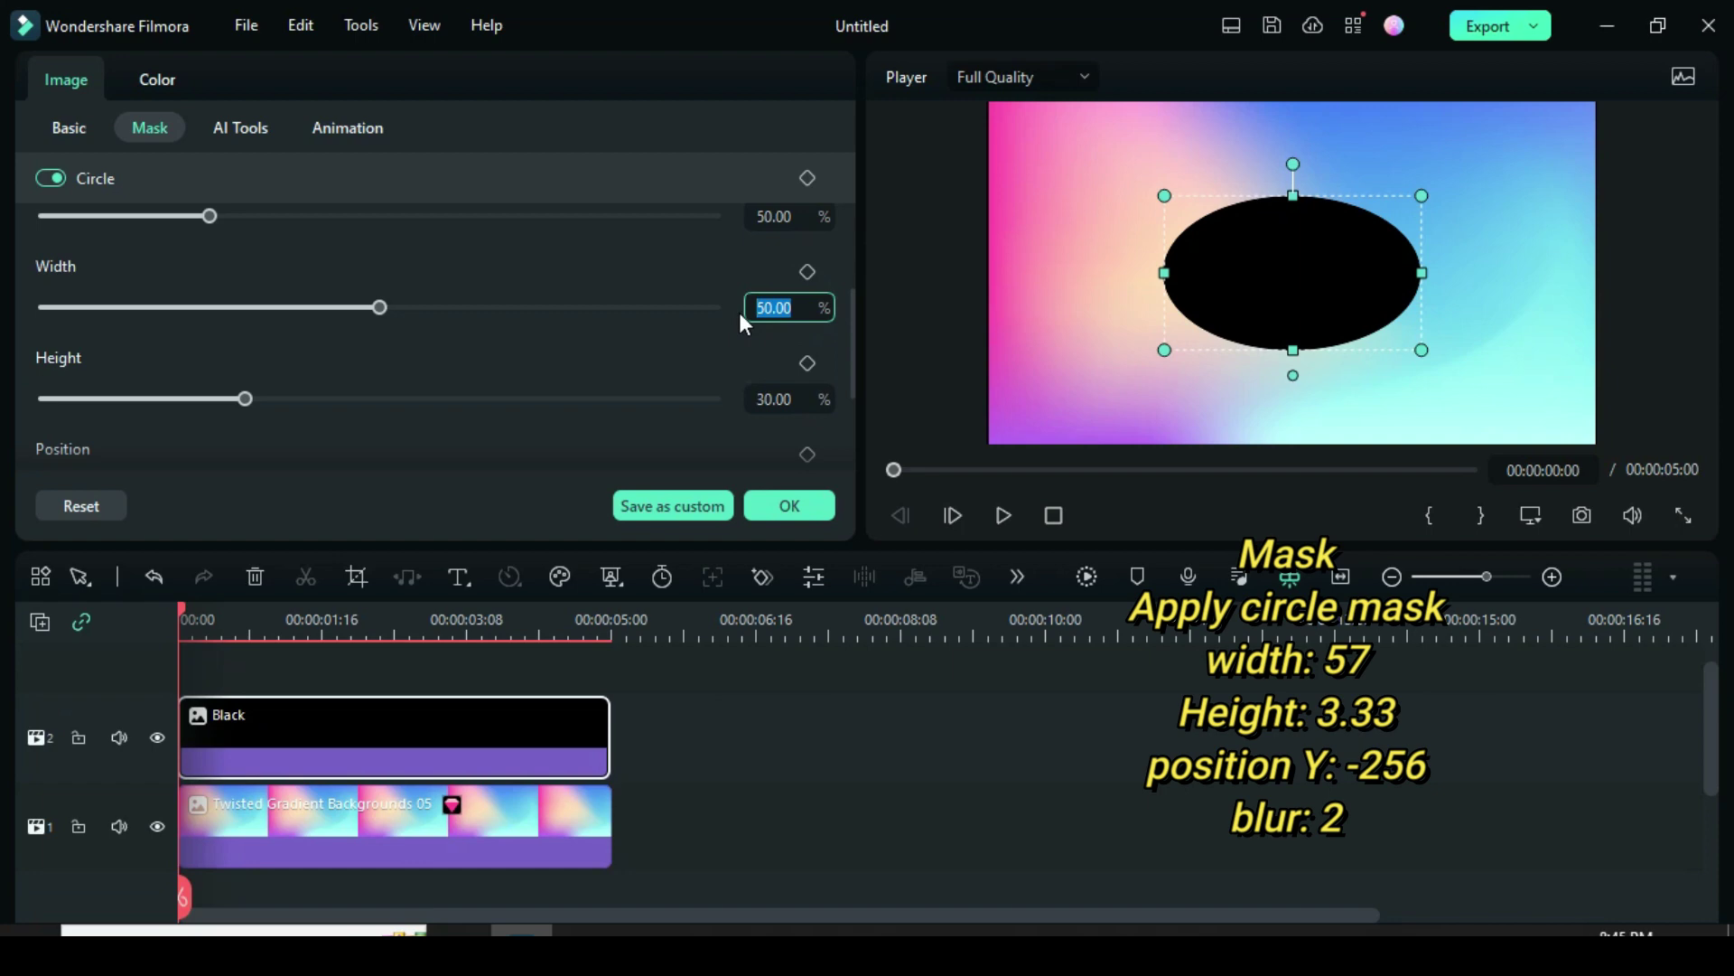
pyautogui.write('57')
pyautogui.click(707, 271)
pyautogui.click(779, 398)
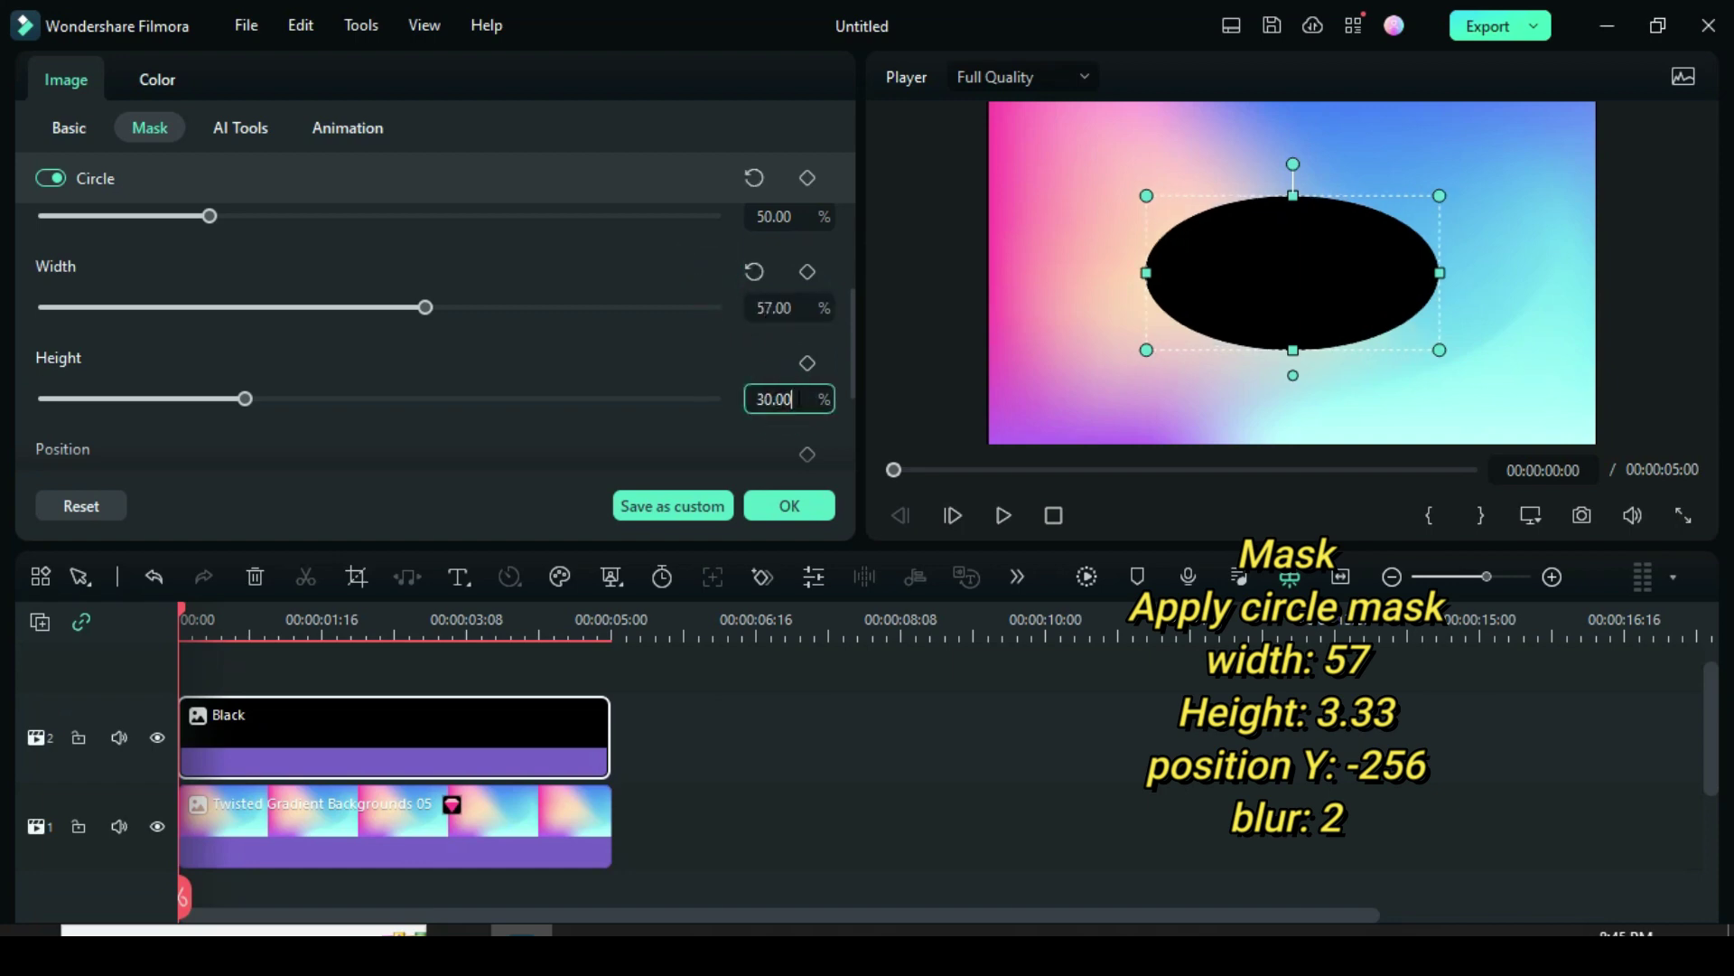
pyautogui.moveTo(791, 399); pyautogui.dragTo(729, 398)
pyautogui.write('3.33')
pyautogui.click(734, 366)
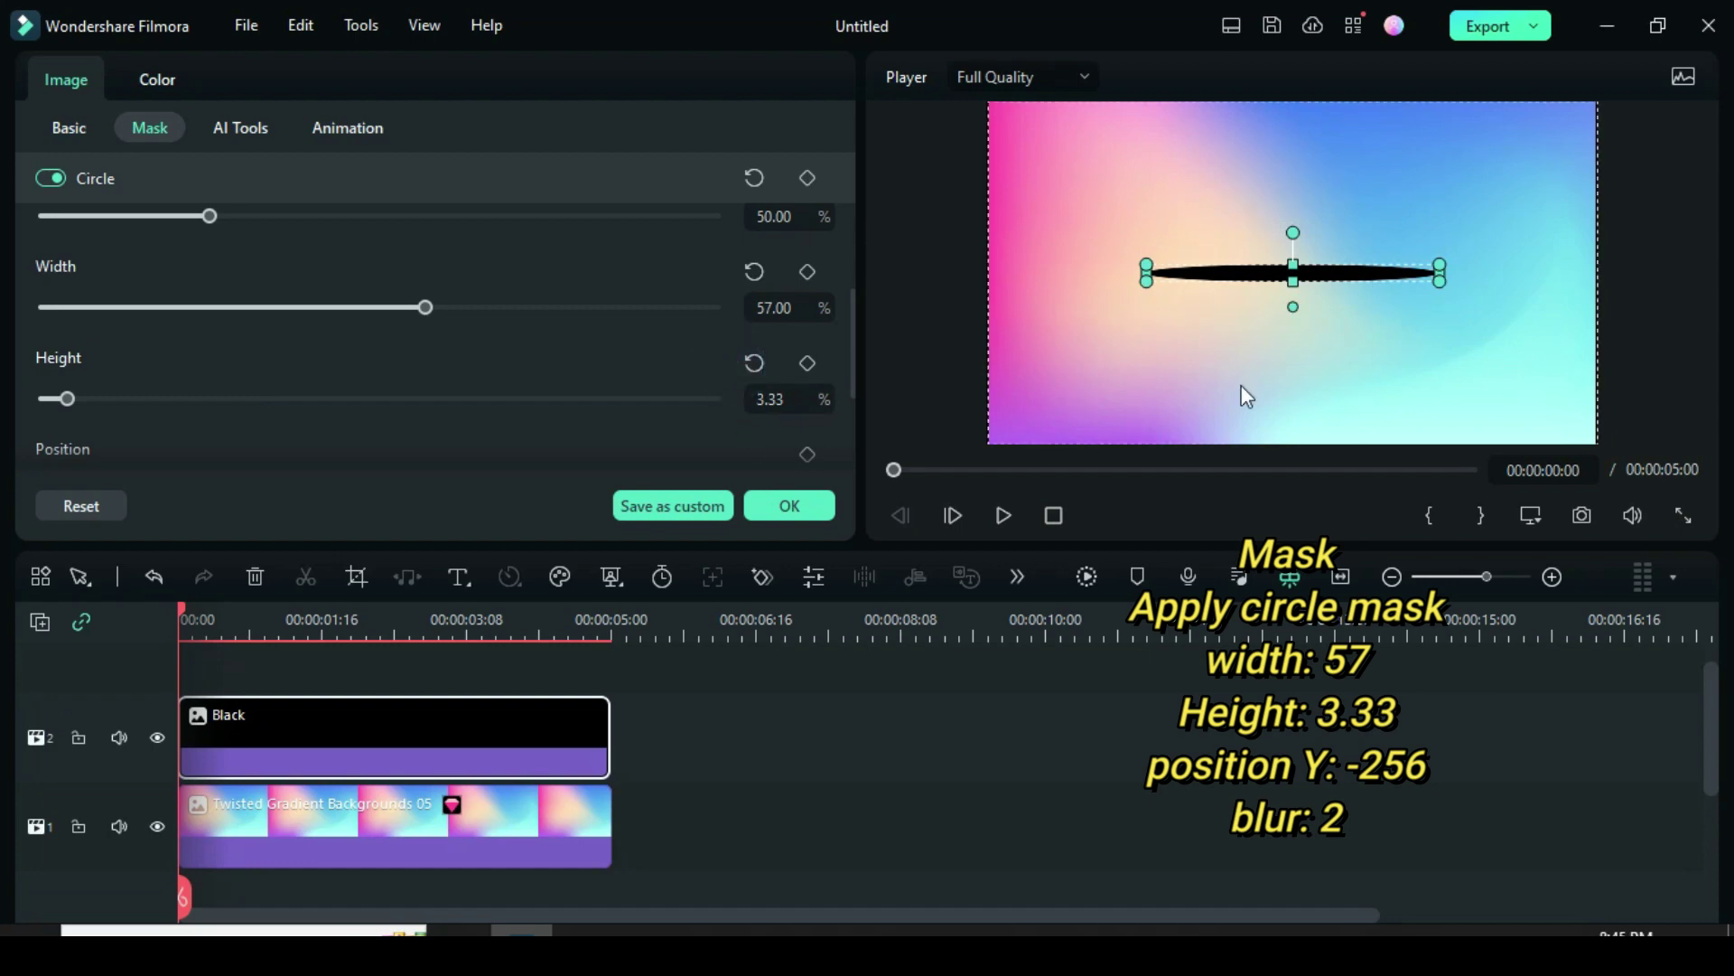
# Move the mask to Y -256 with blur strength 2 and preview the soft shadow
pyautogui.moveTo(857, 330); pyautogui.dragTo(857, 381)
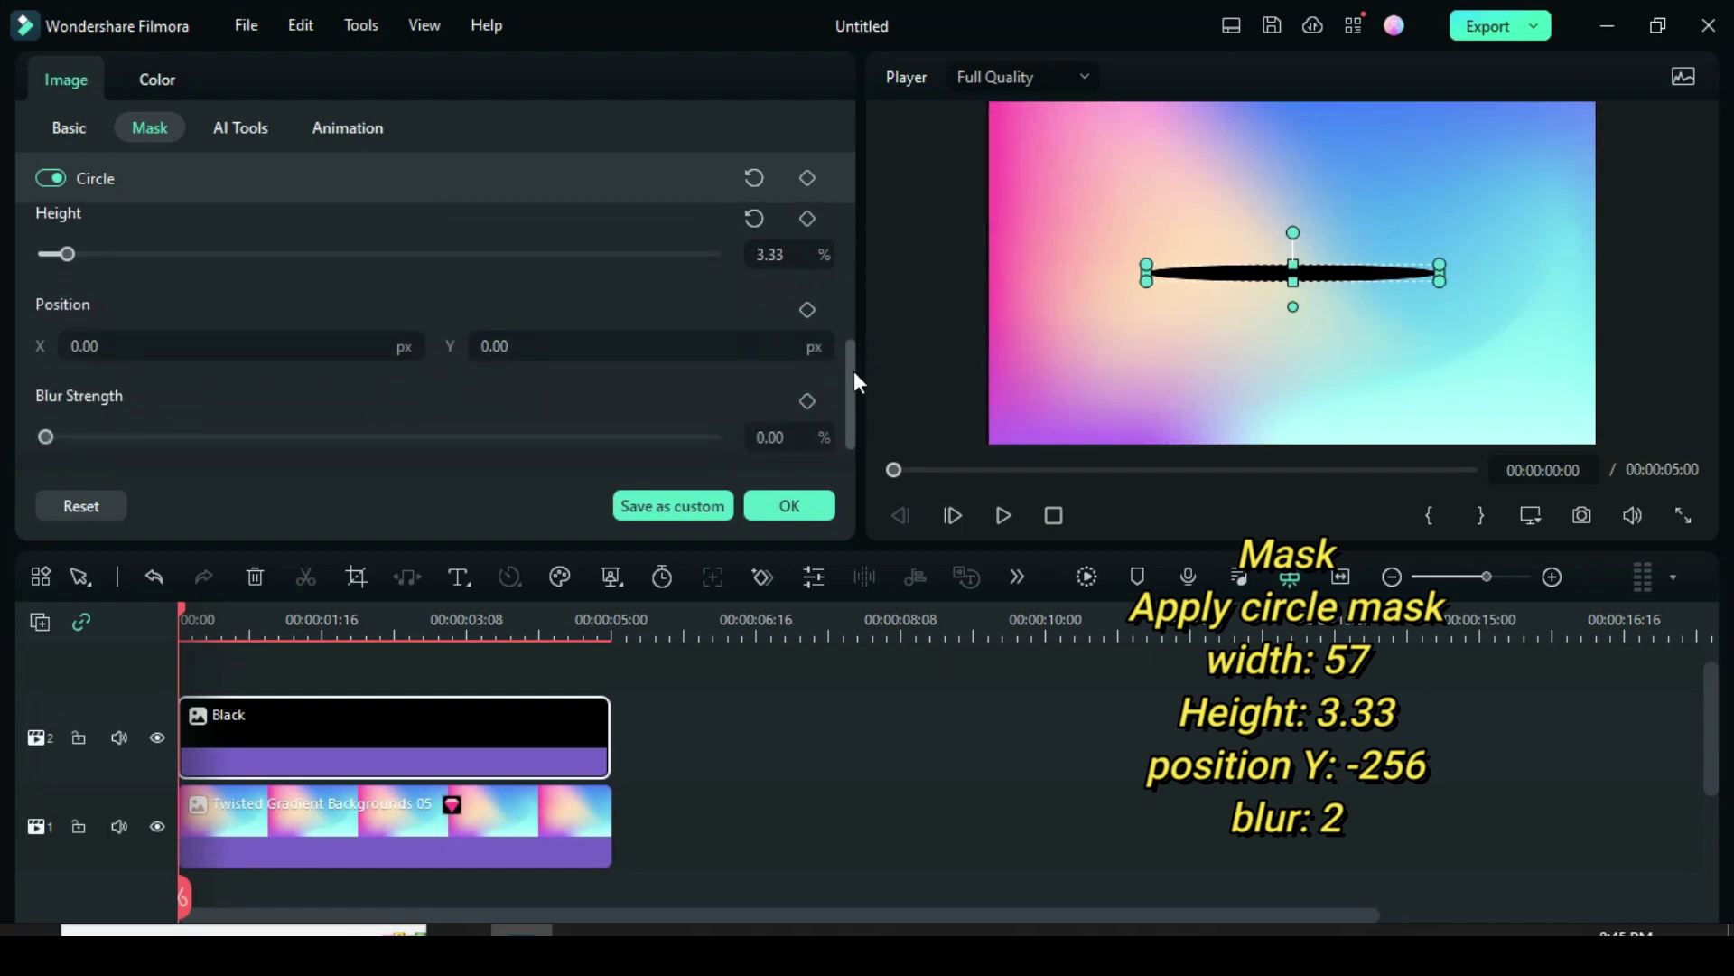
pyautogui.click(499, 344)
pyautogui.write('-')
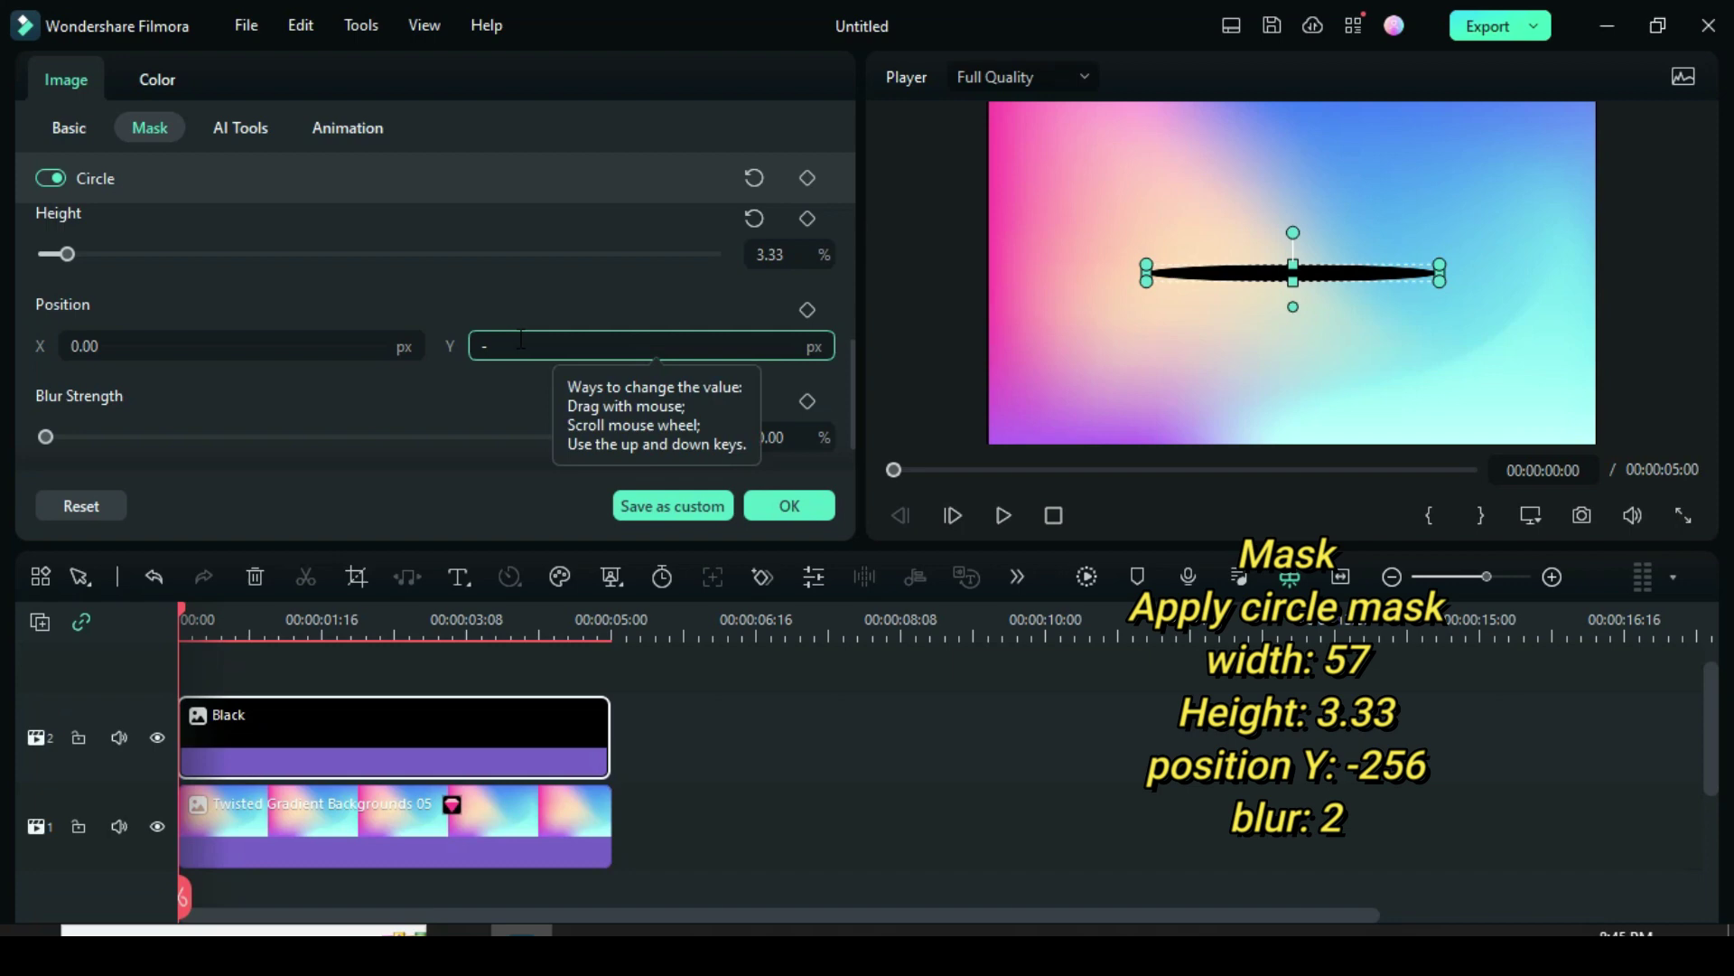
pyautogui.write('256')
pyautogui.click(542, 312)
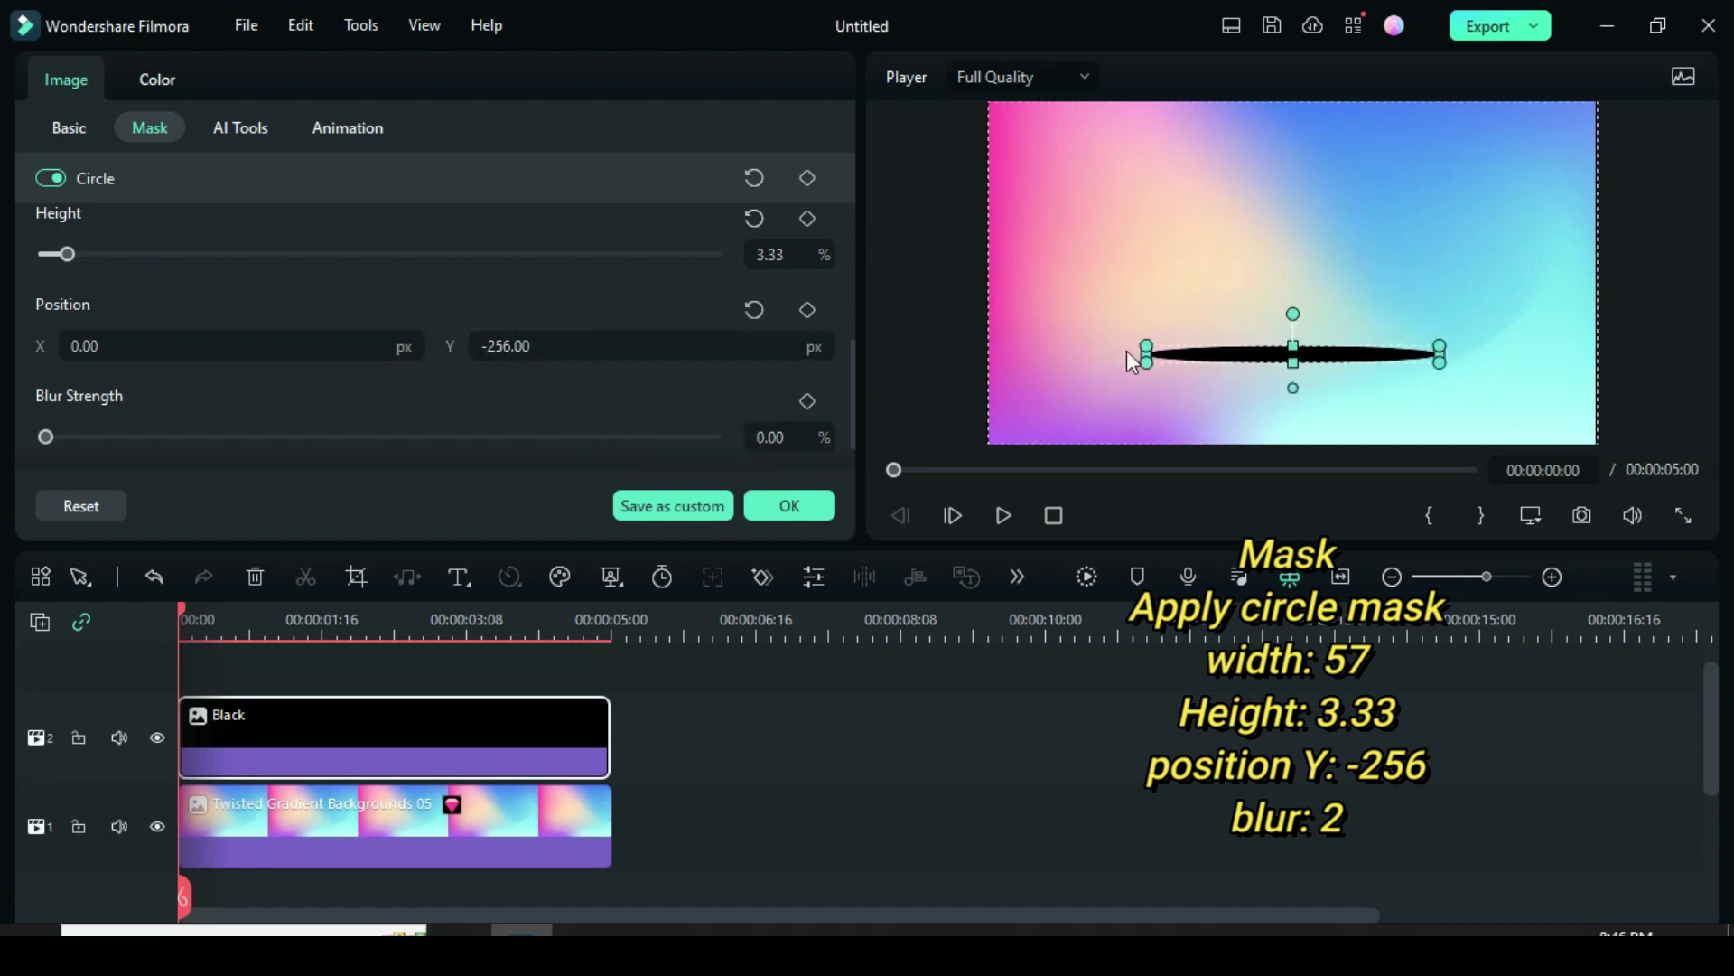
pyautogui.moveTo(849, 366); pyautogui.dragTo(851, 383)
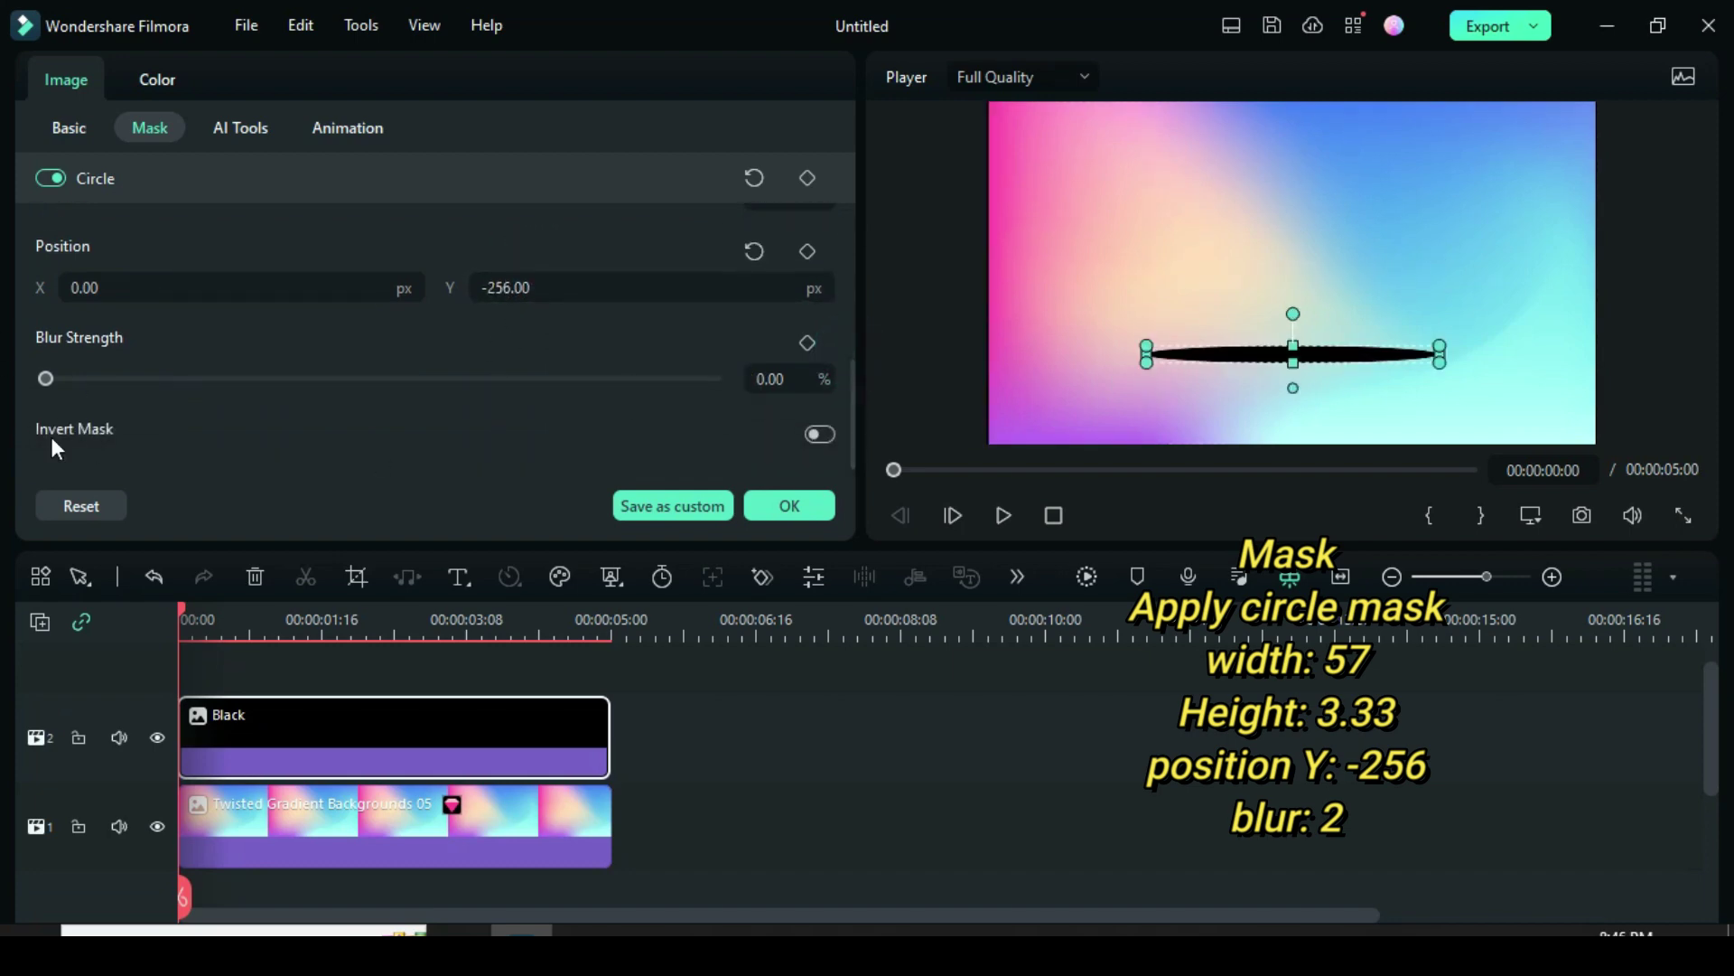
pyautogui.write('2')
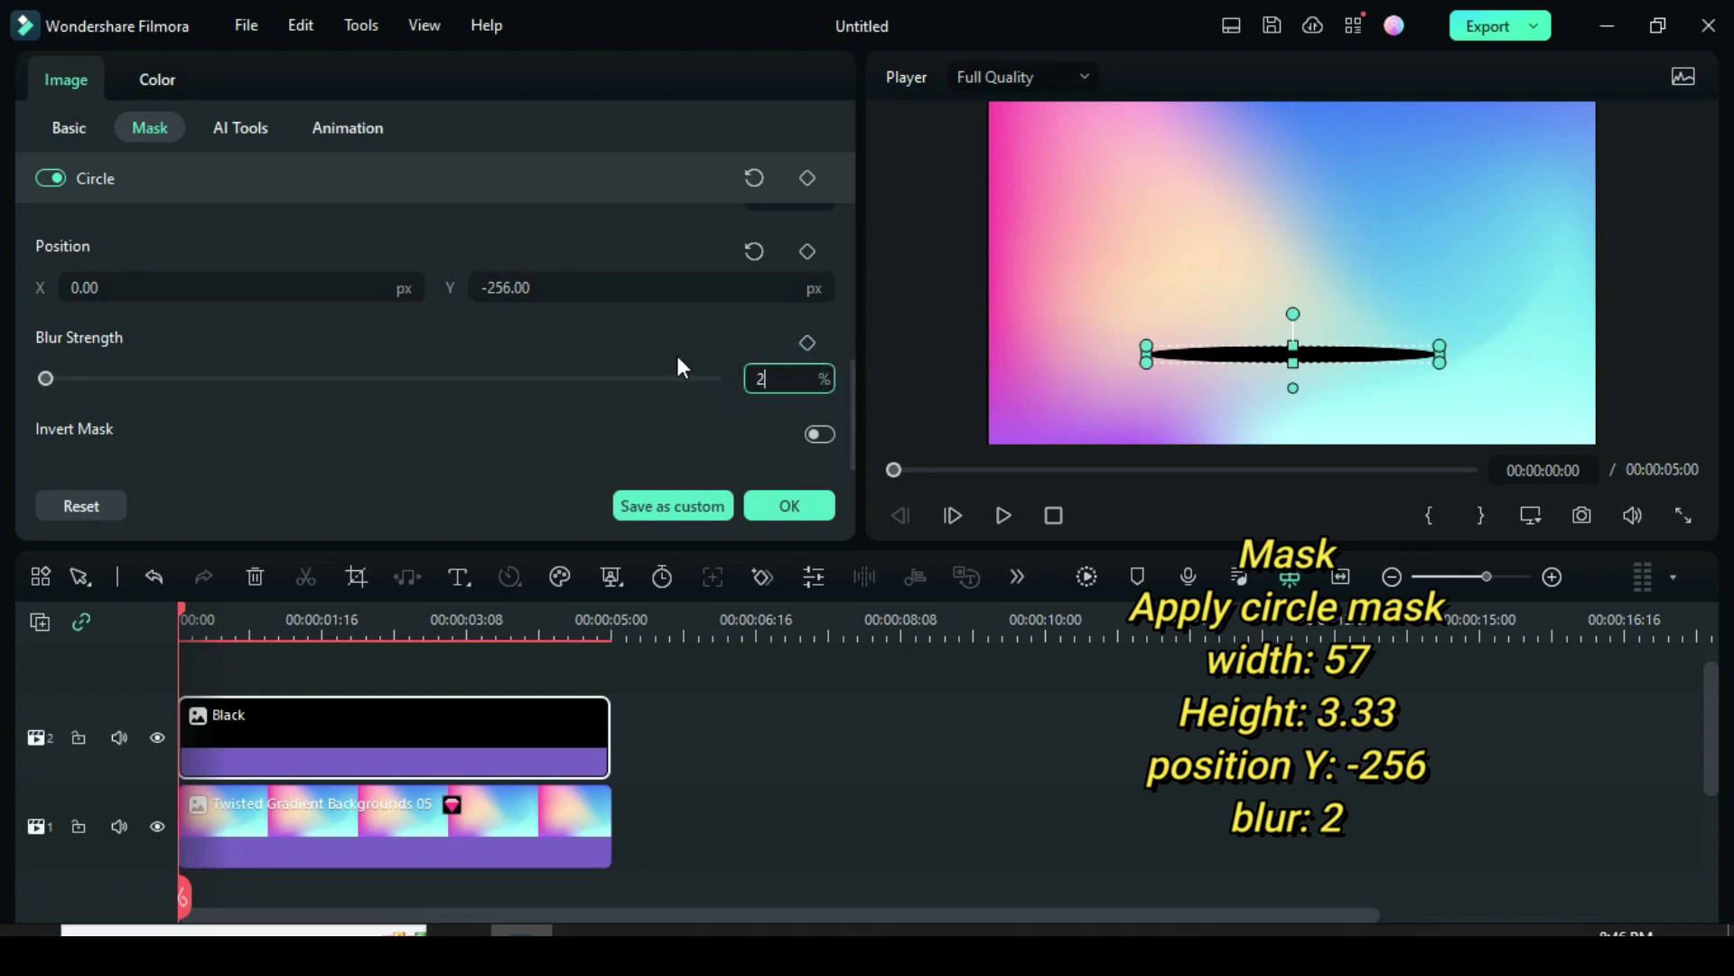
pyautogui.click(677, 367)
pyautogui.click(187, 618)
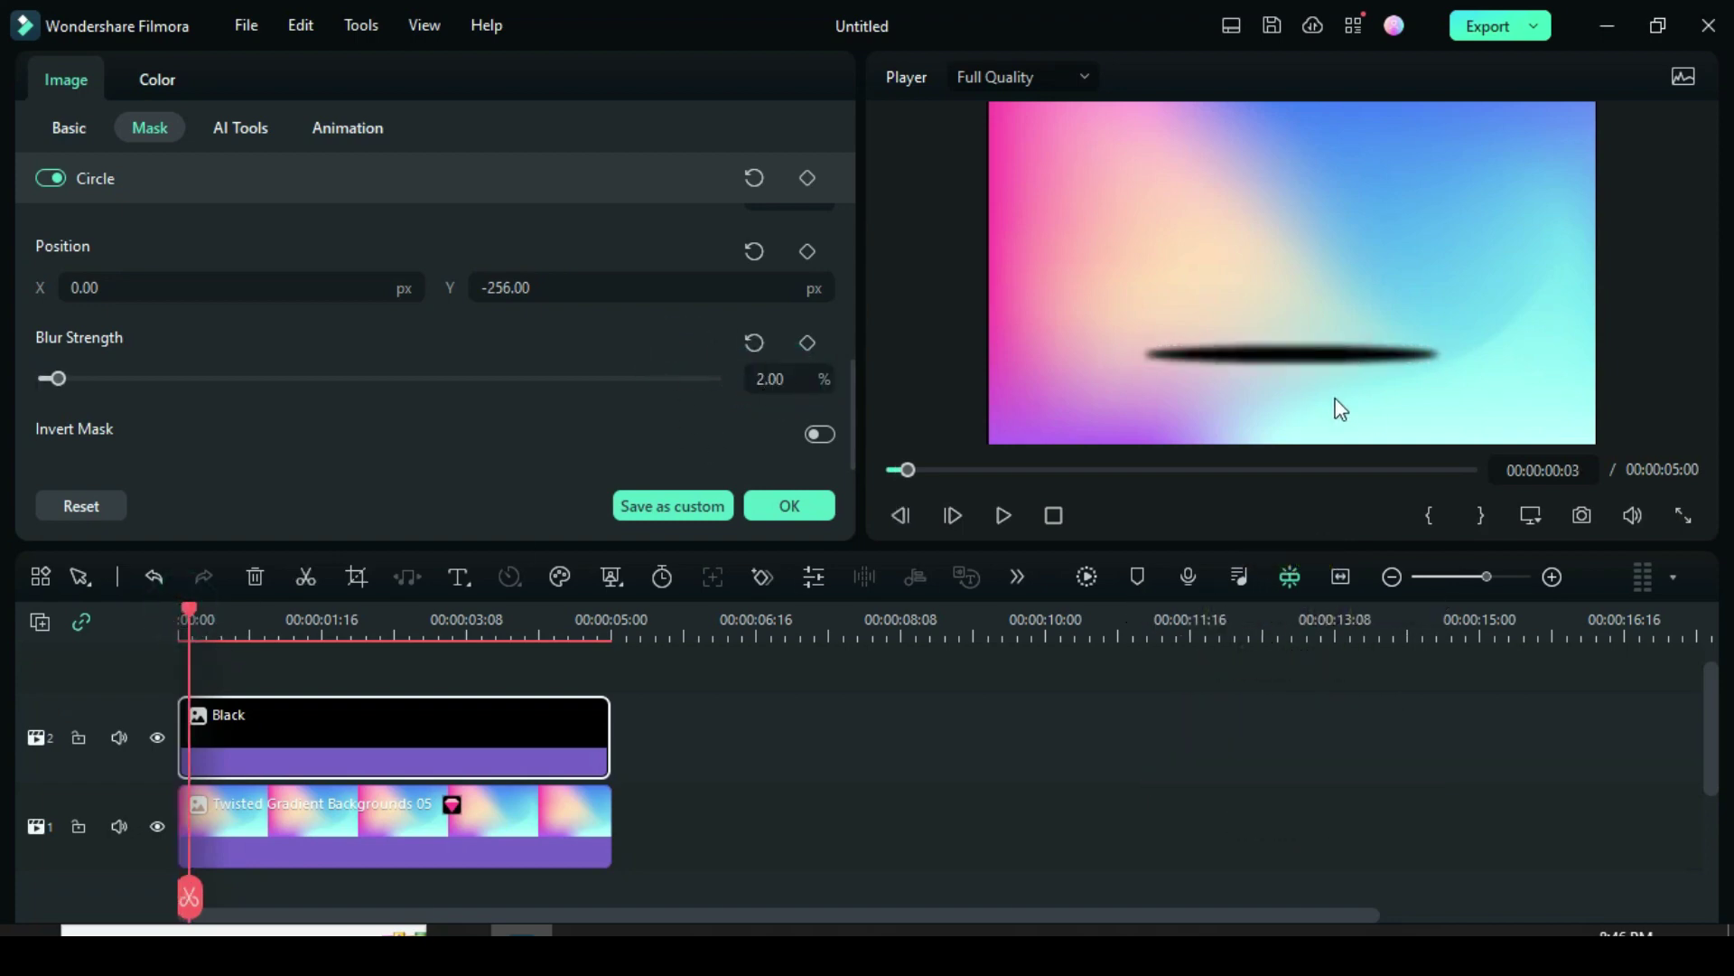
# Confirm the circle mask and save a snapshot of the current preview frame
pyautogui.click(788, 505)
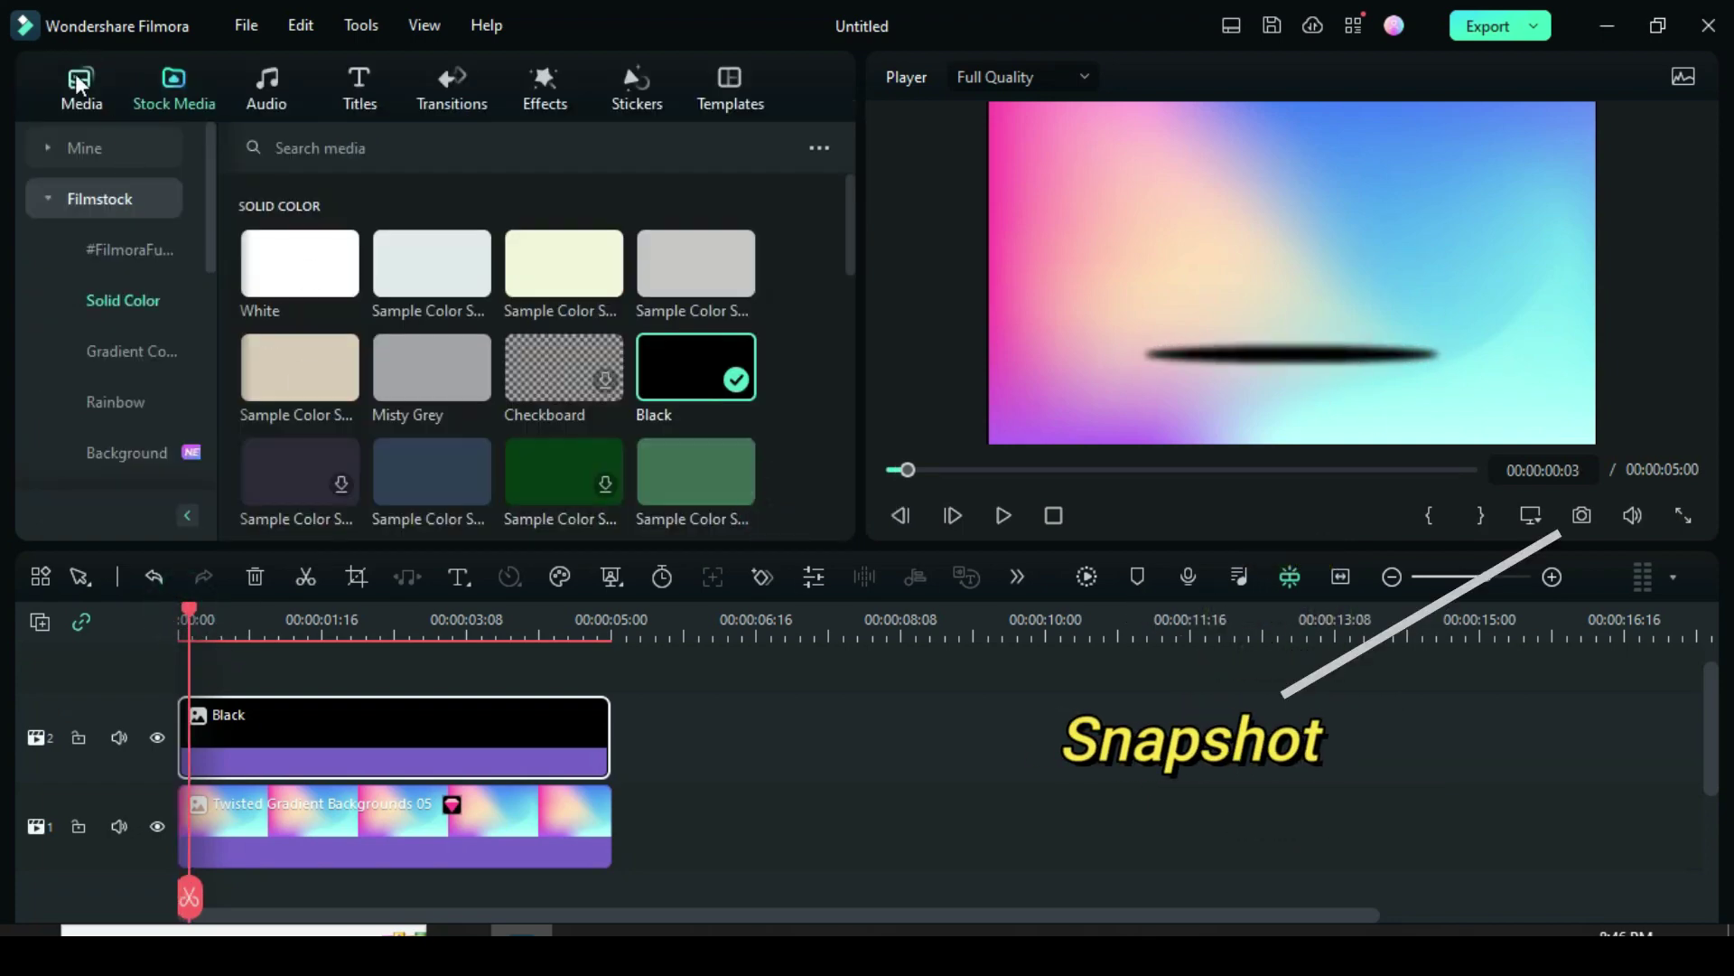
pyautogui.click(1582, 515)
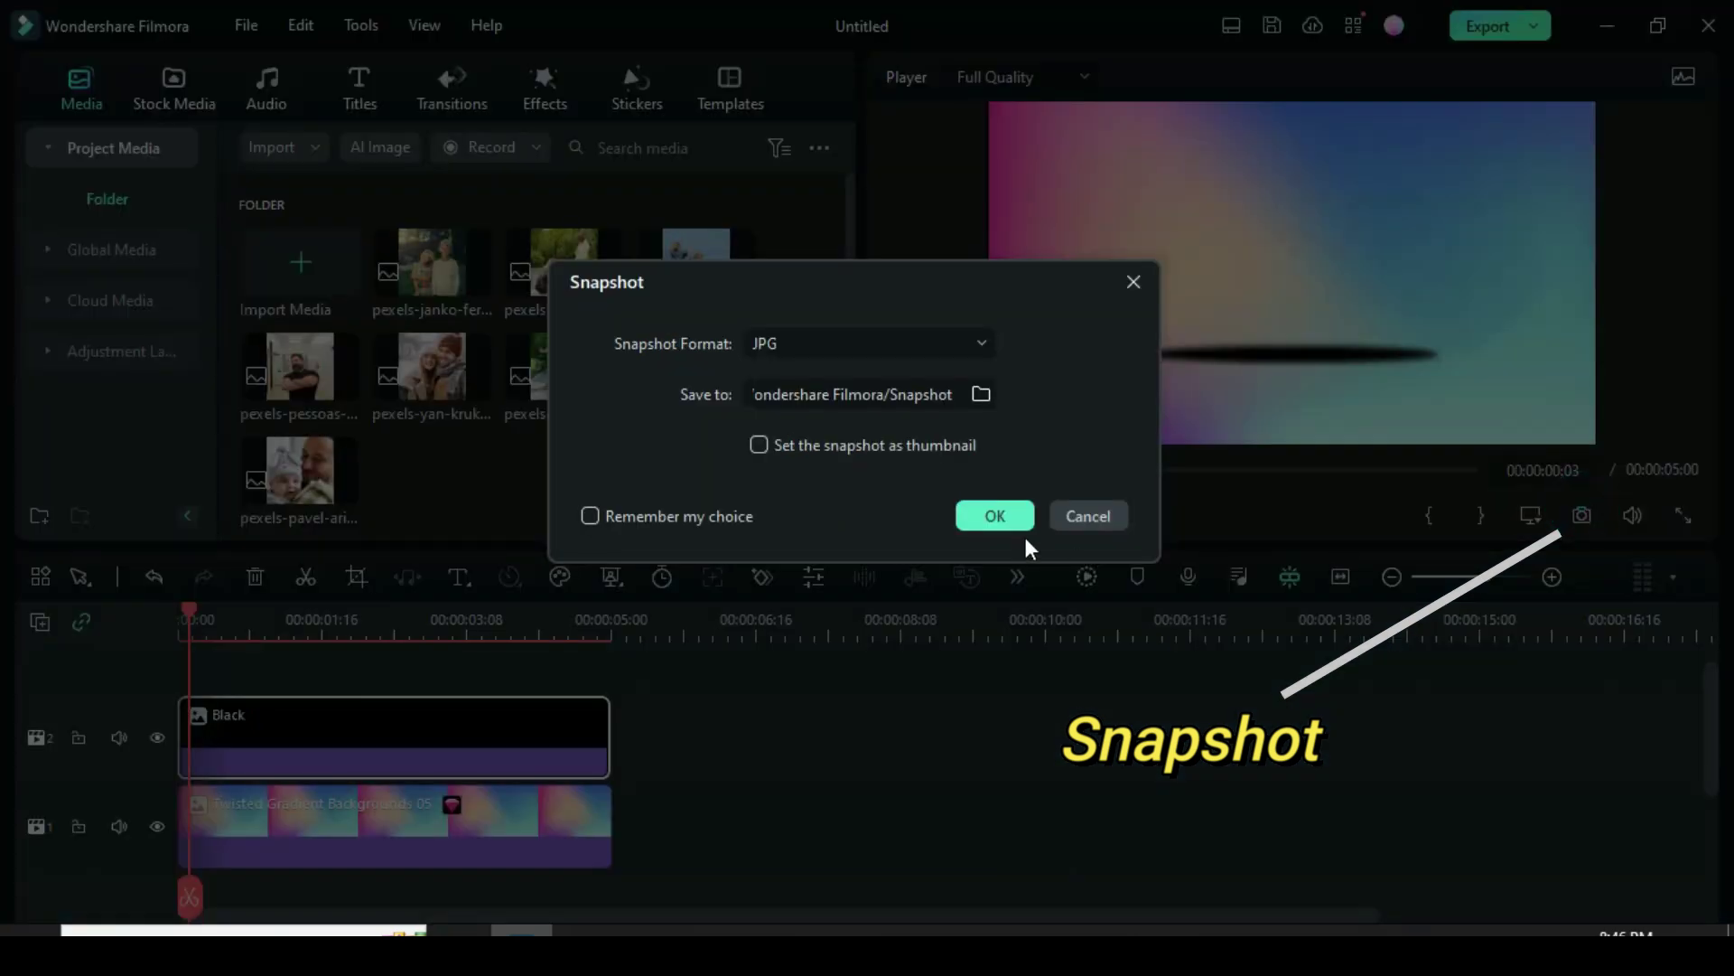
pyautogui.click(998, 511)
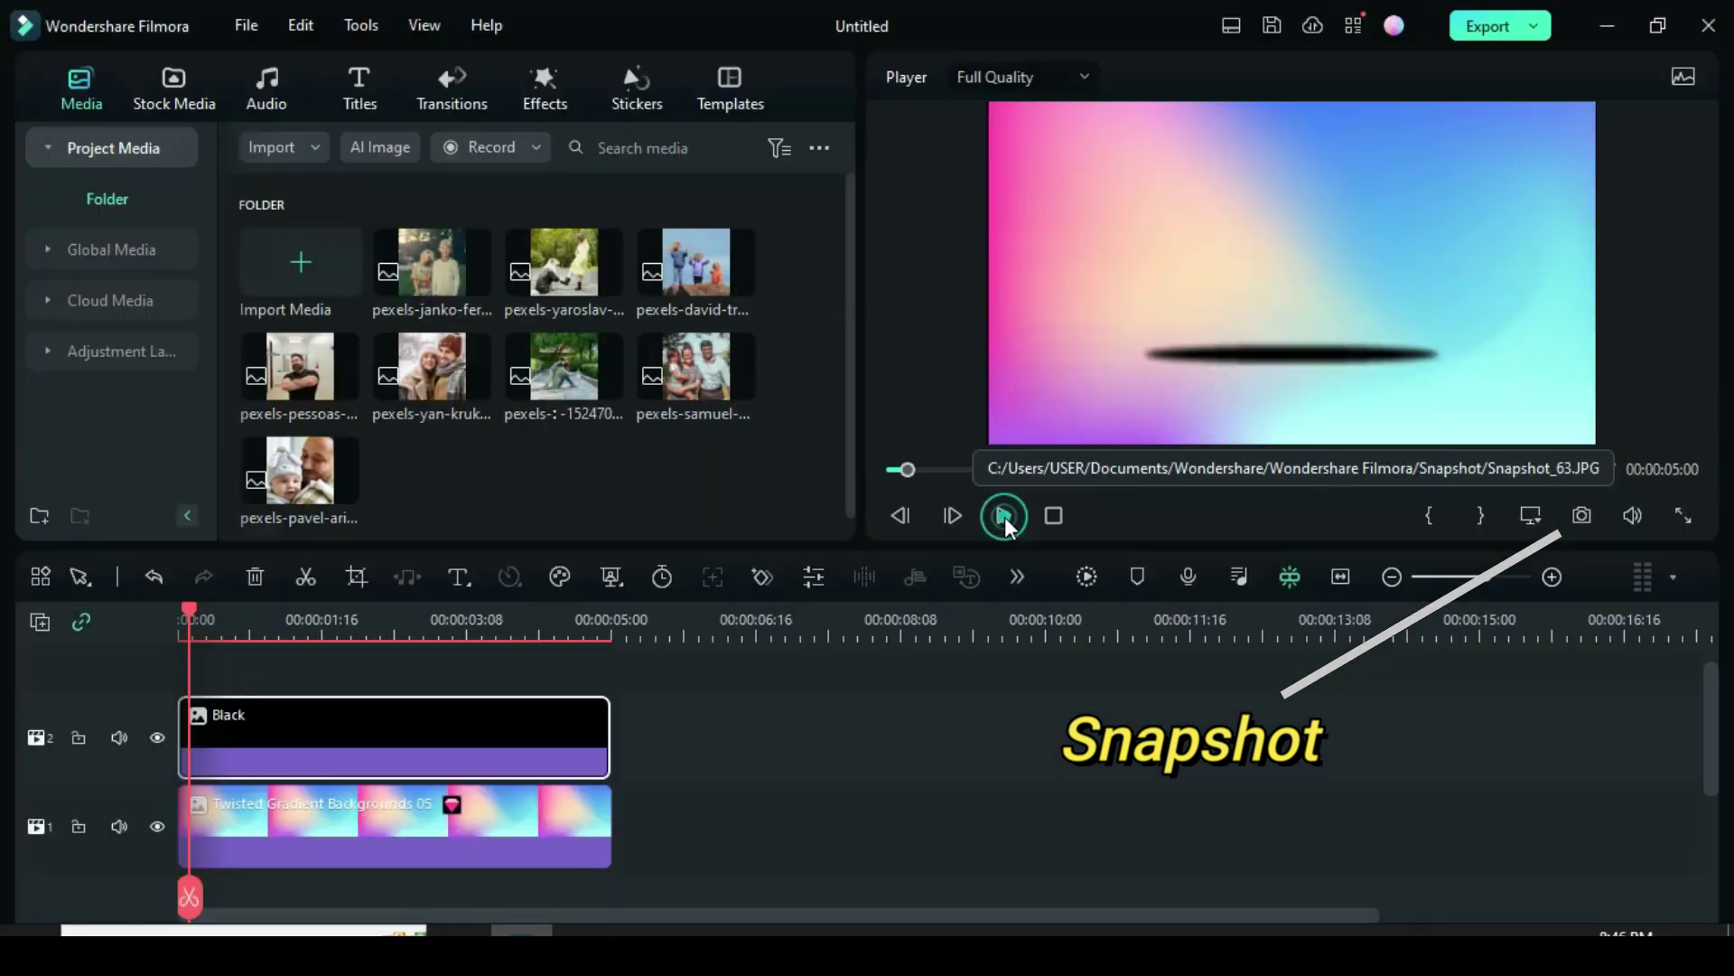
# Delete both clips and place Snapshot_63 on track 1 and a new track 3
pyautogui.moveTo(687, 843); pyautogui.dragTo(505, 700)
pyautogui.press('Delete')
pyautogui.moveTo(419, 257); pyautogui.dragTo(226, 824)
pyautogui.moveTo(381, 253); pyautogui.dragTo(185, 695)
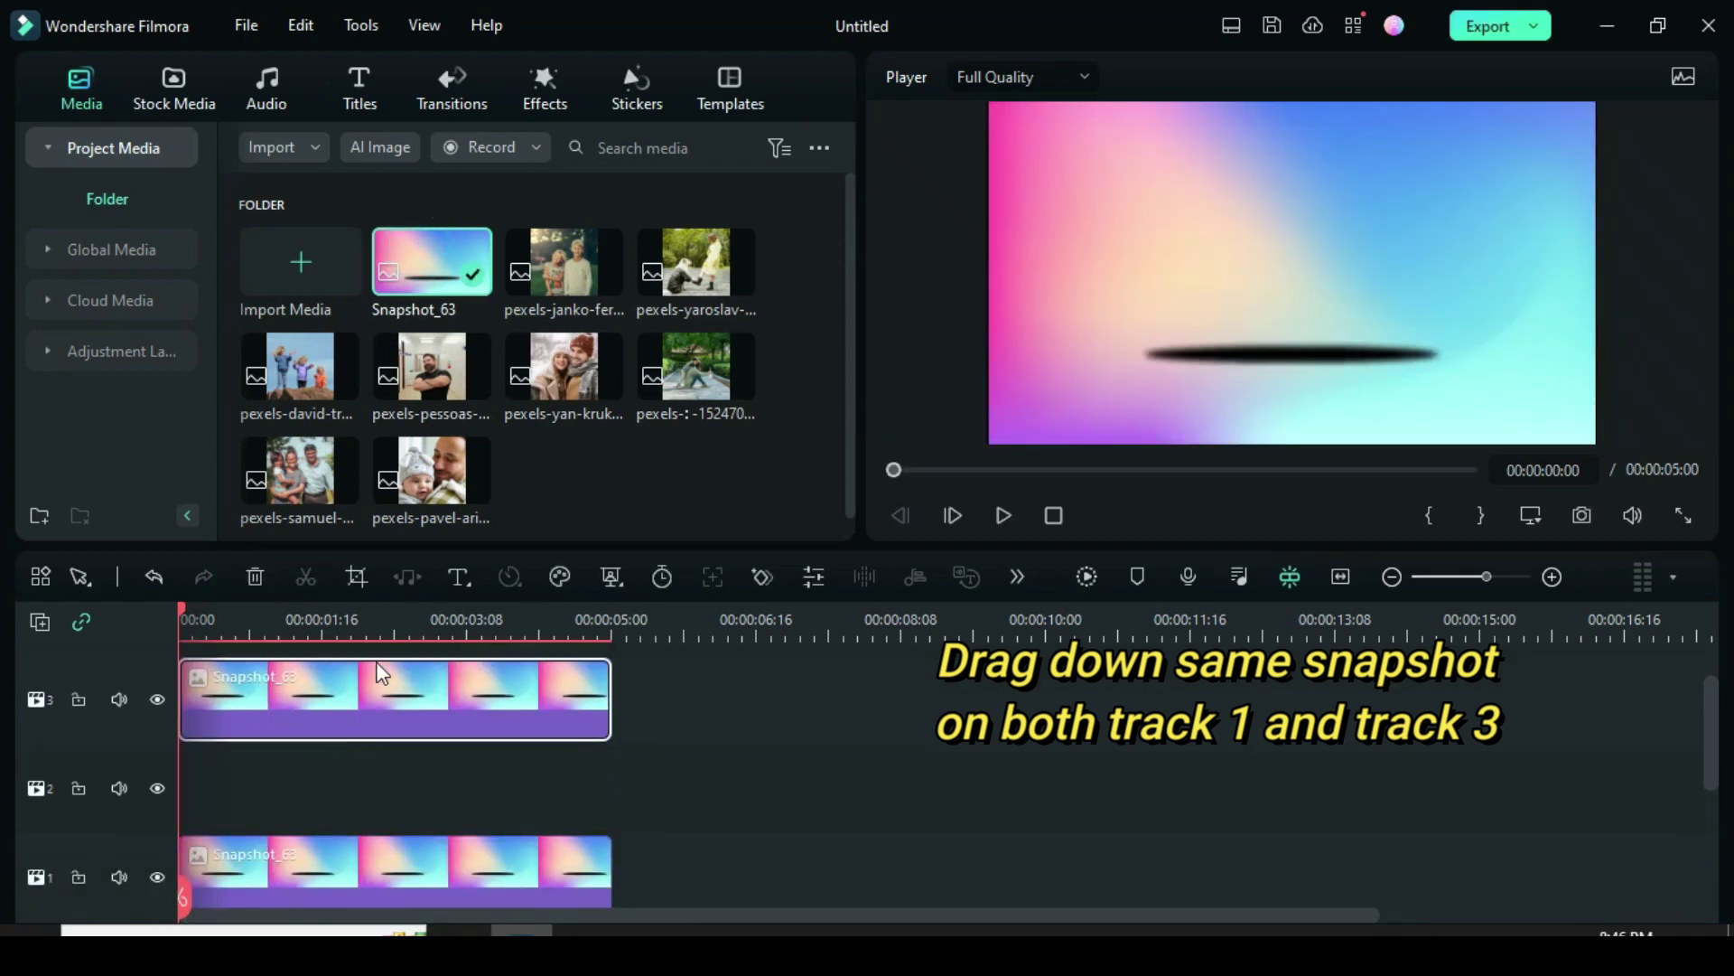
# Apply a Linear mask to the track 3 snapshot, rotated 90° at position X -28
pyautogui.doubleClick(329, 687)
pyautogui.click(529, 209)
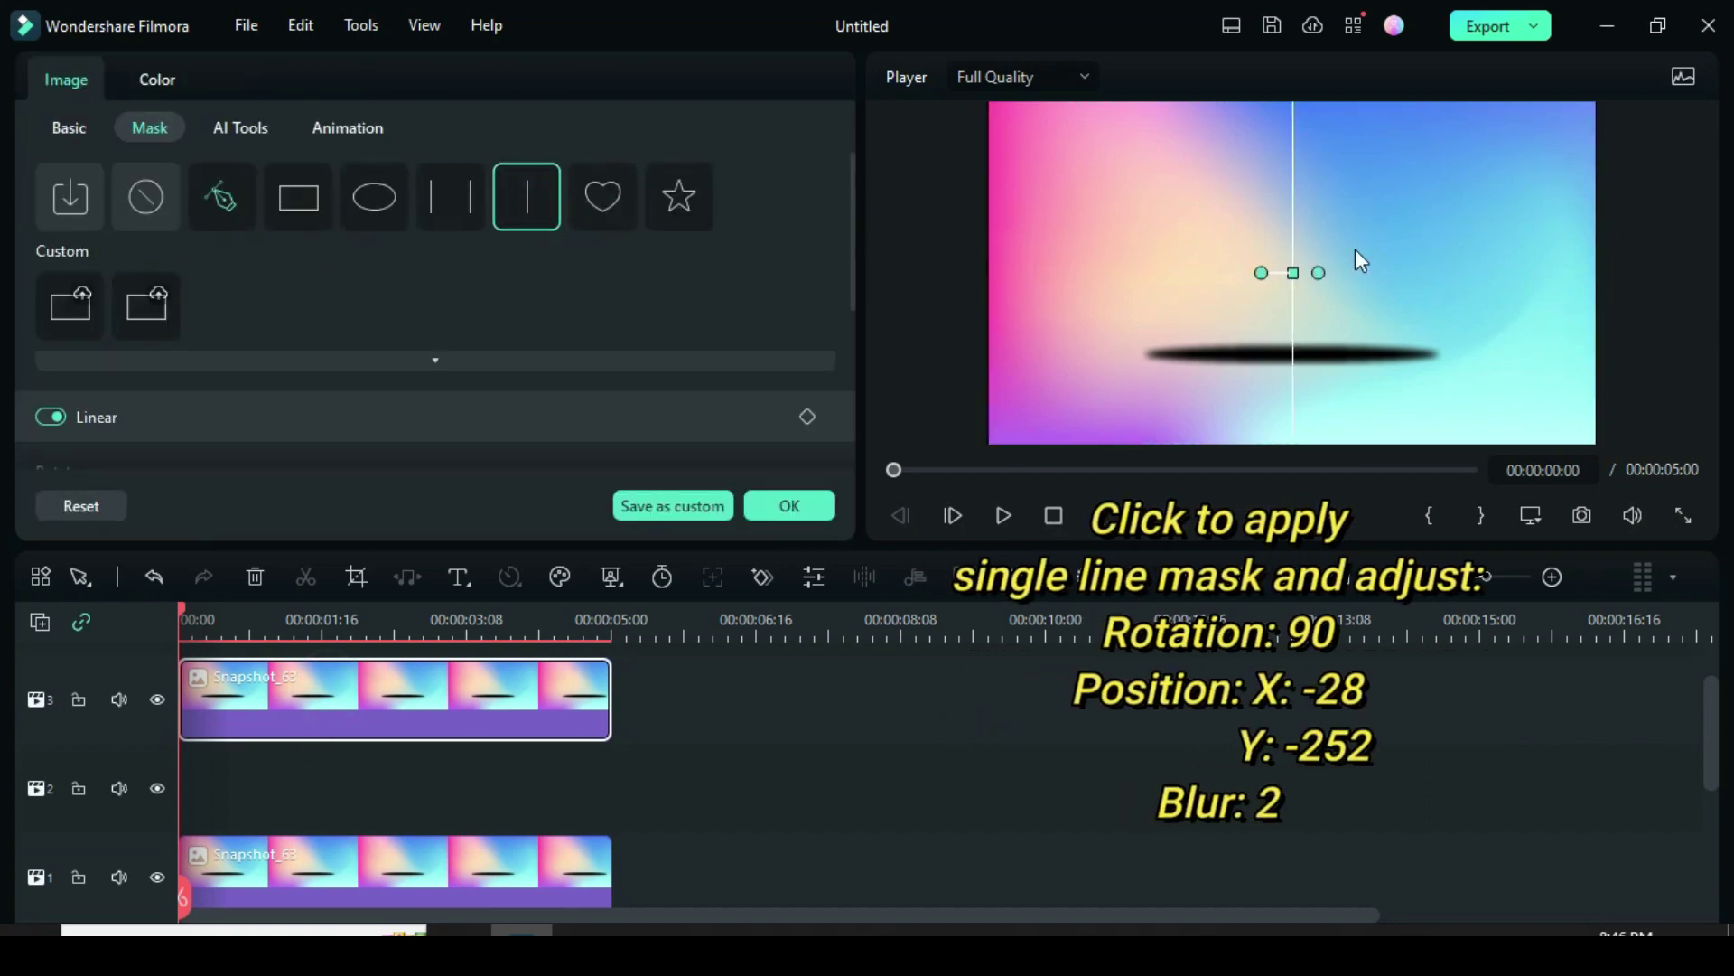
pyautogui.moveTo(847, 218); pyautogui.dragTo(854, 306)
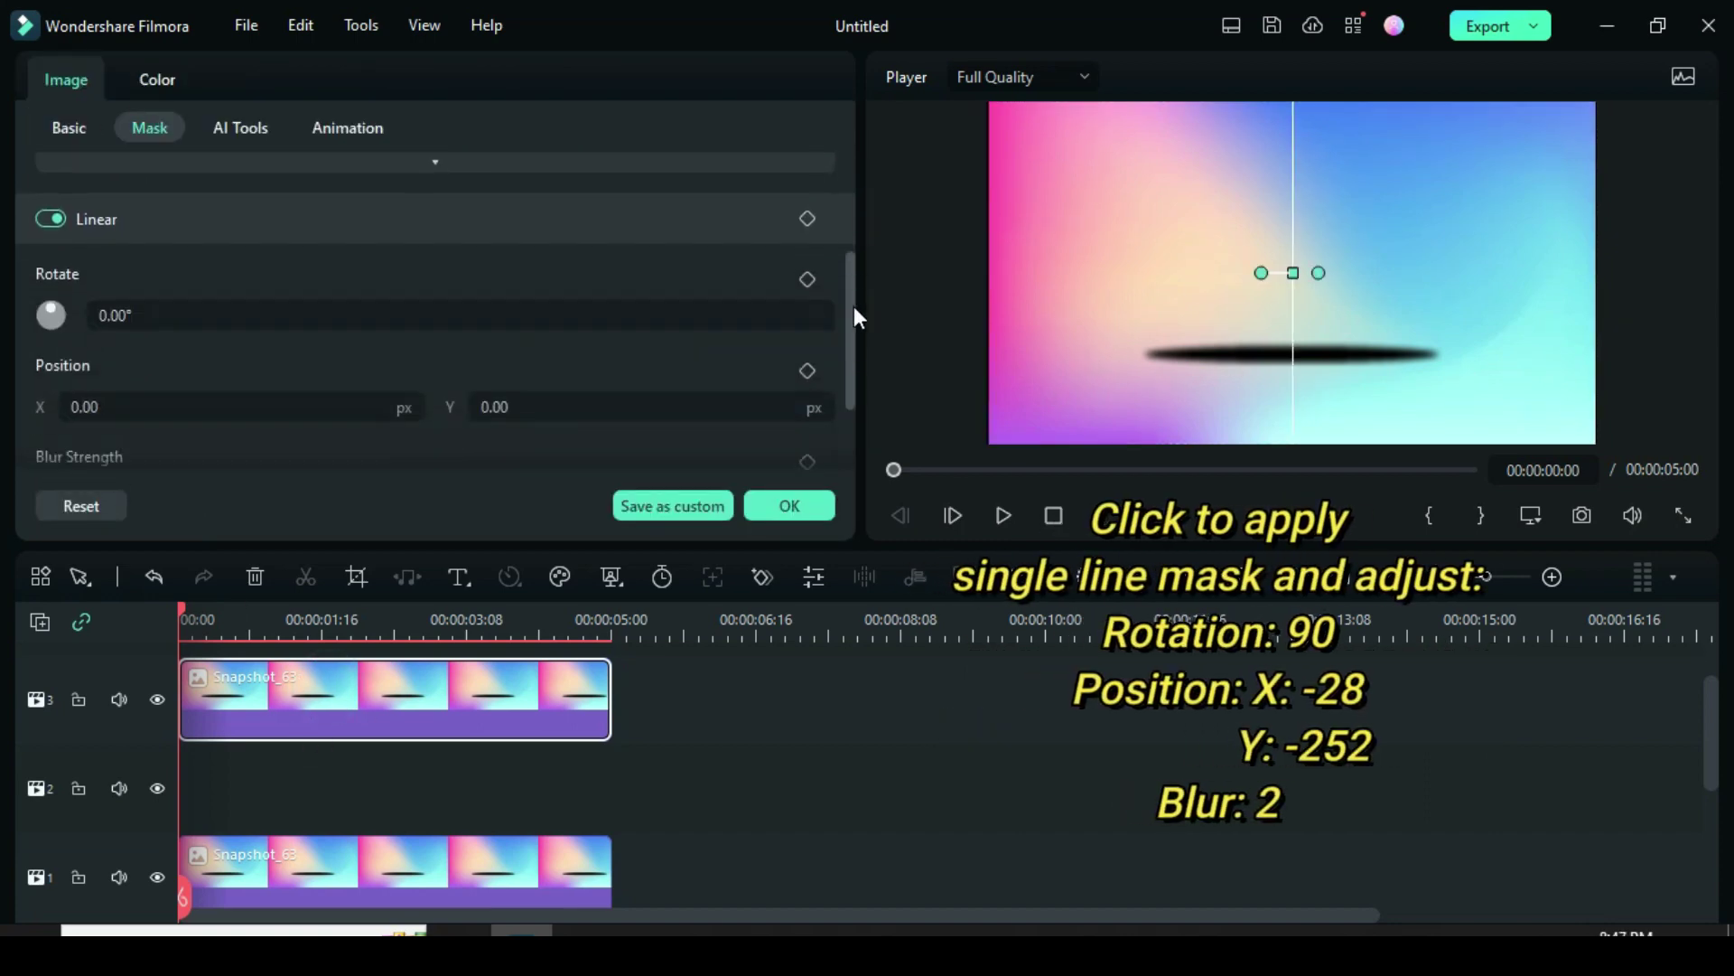
pyautogui.doubleClick(181, 312)
pyautogui.write('90')
pyautogui.press('Return')
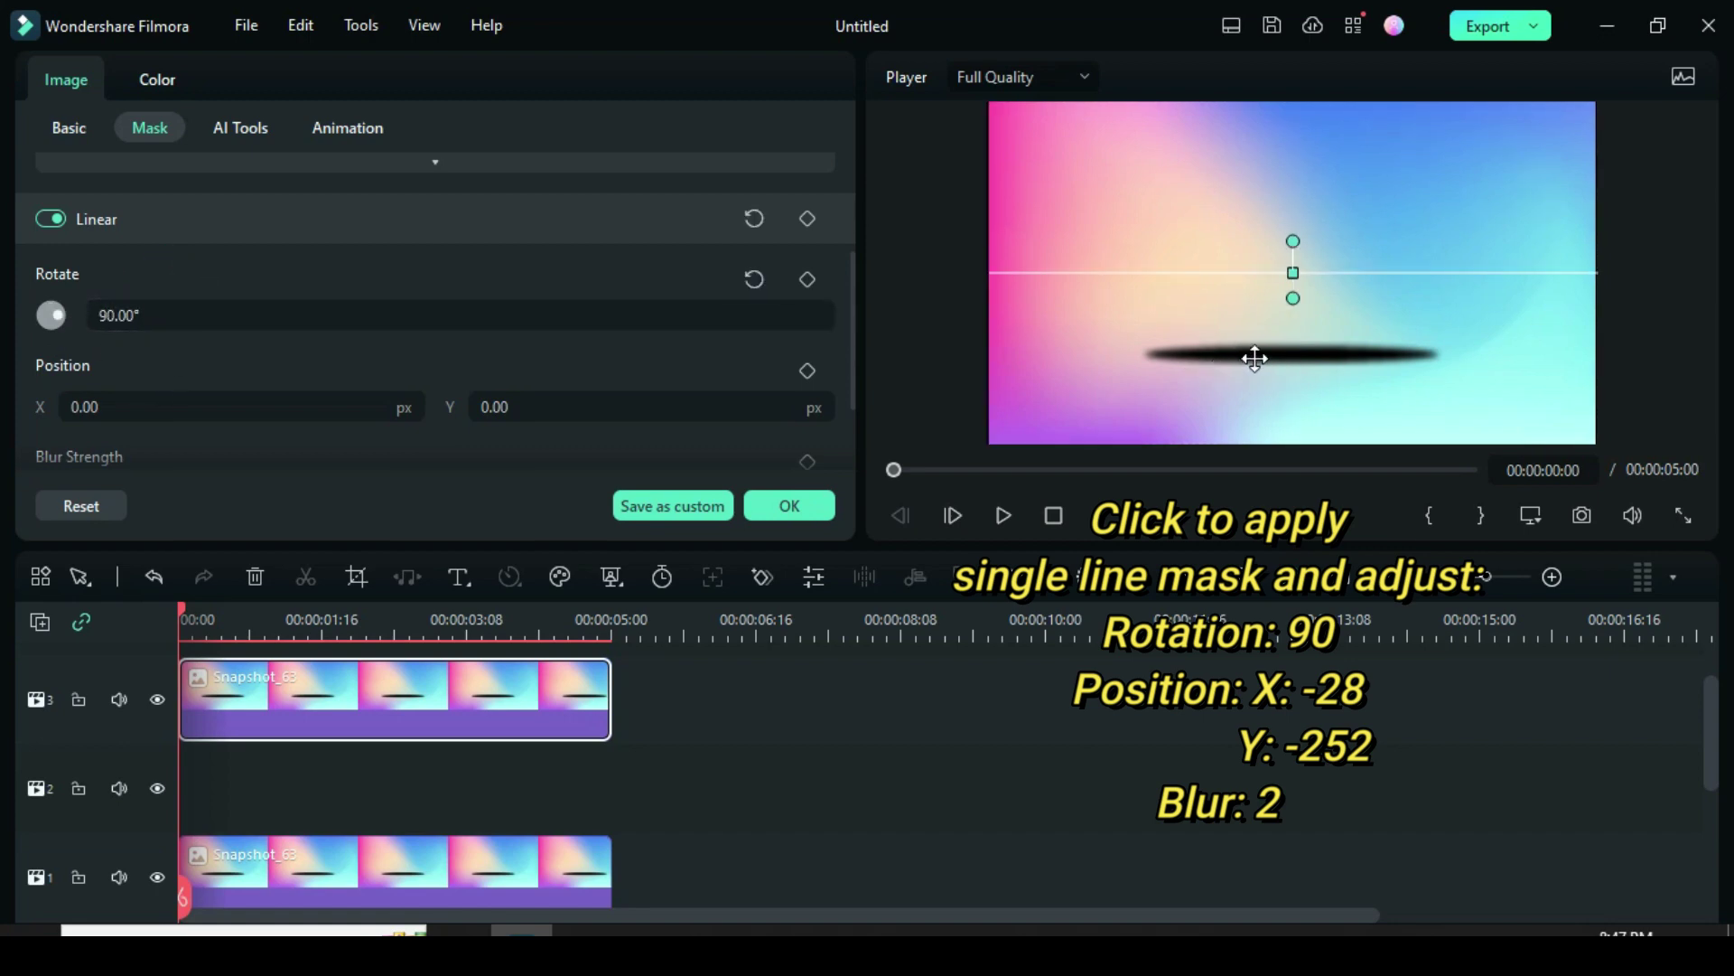
pyautogui.doubleClick(109, 405)
pyautogui.write('-')
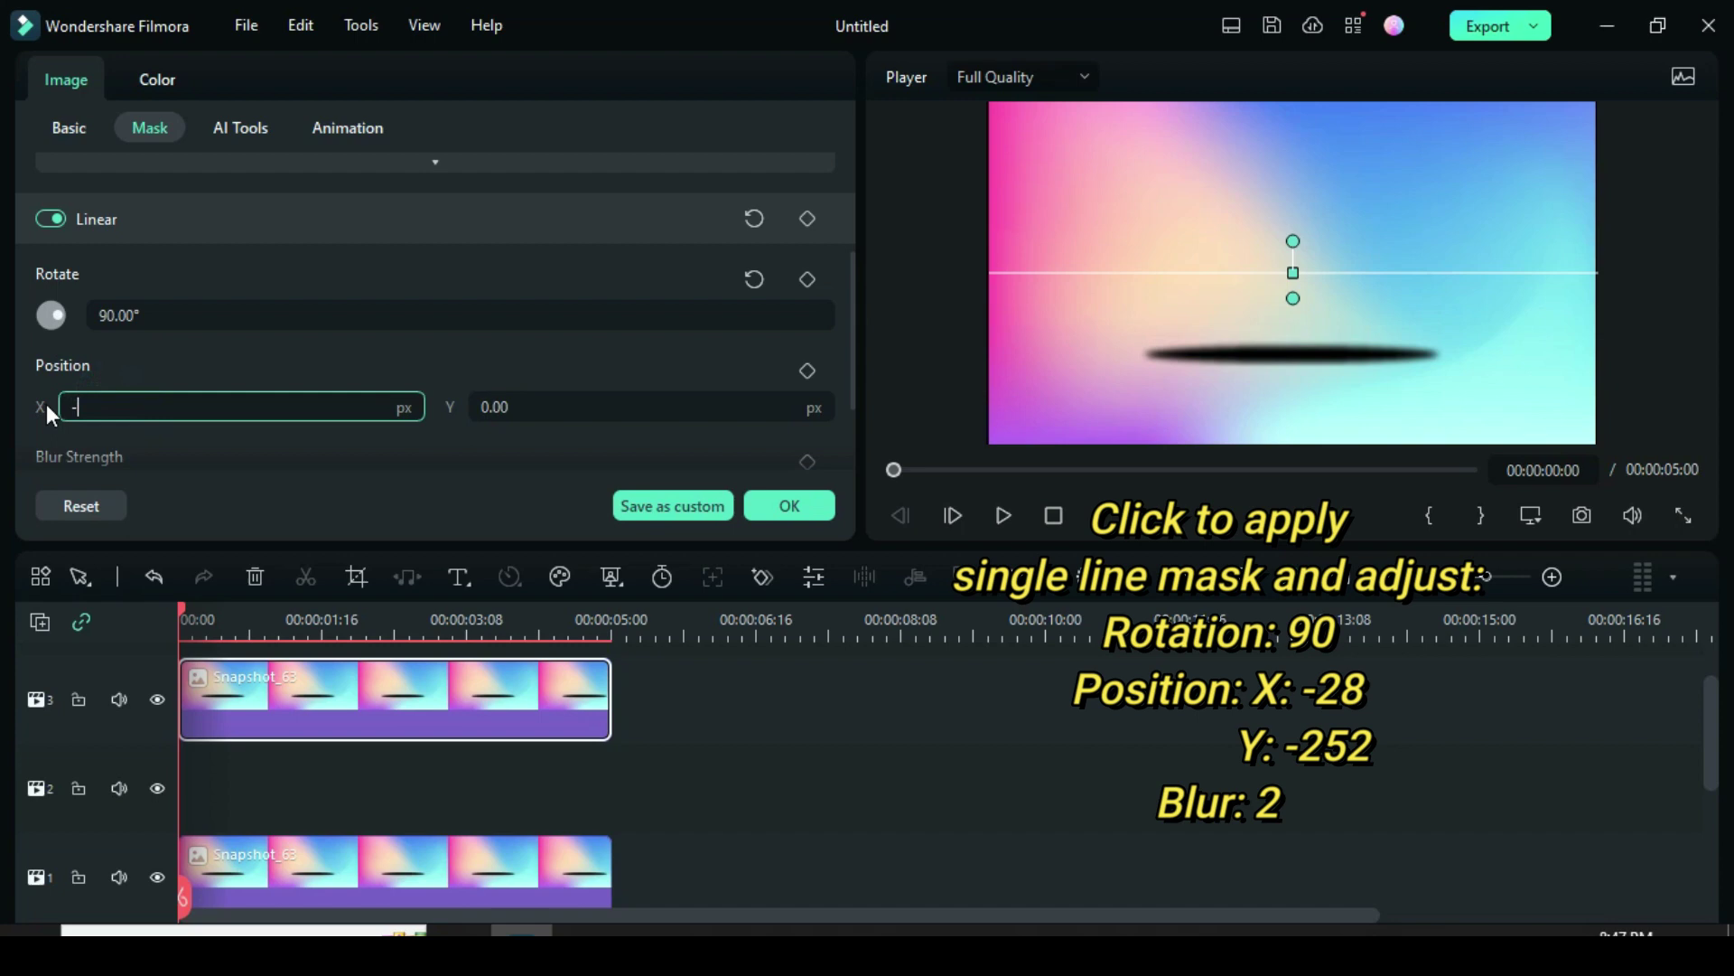
pyautogui.write('28')
pyautogui.click(119, 387)
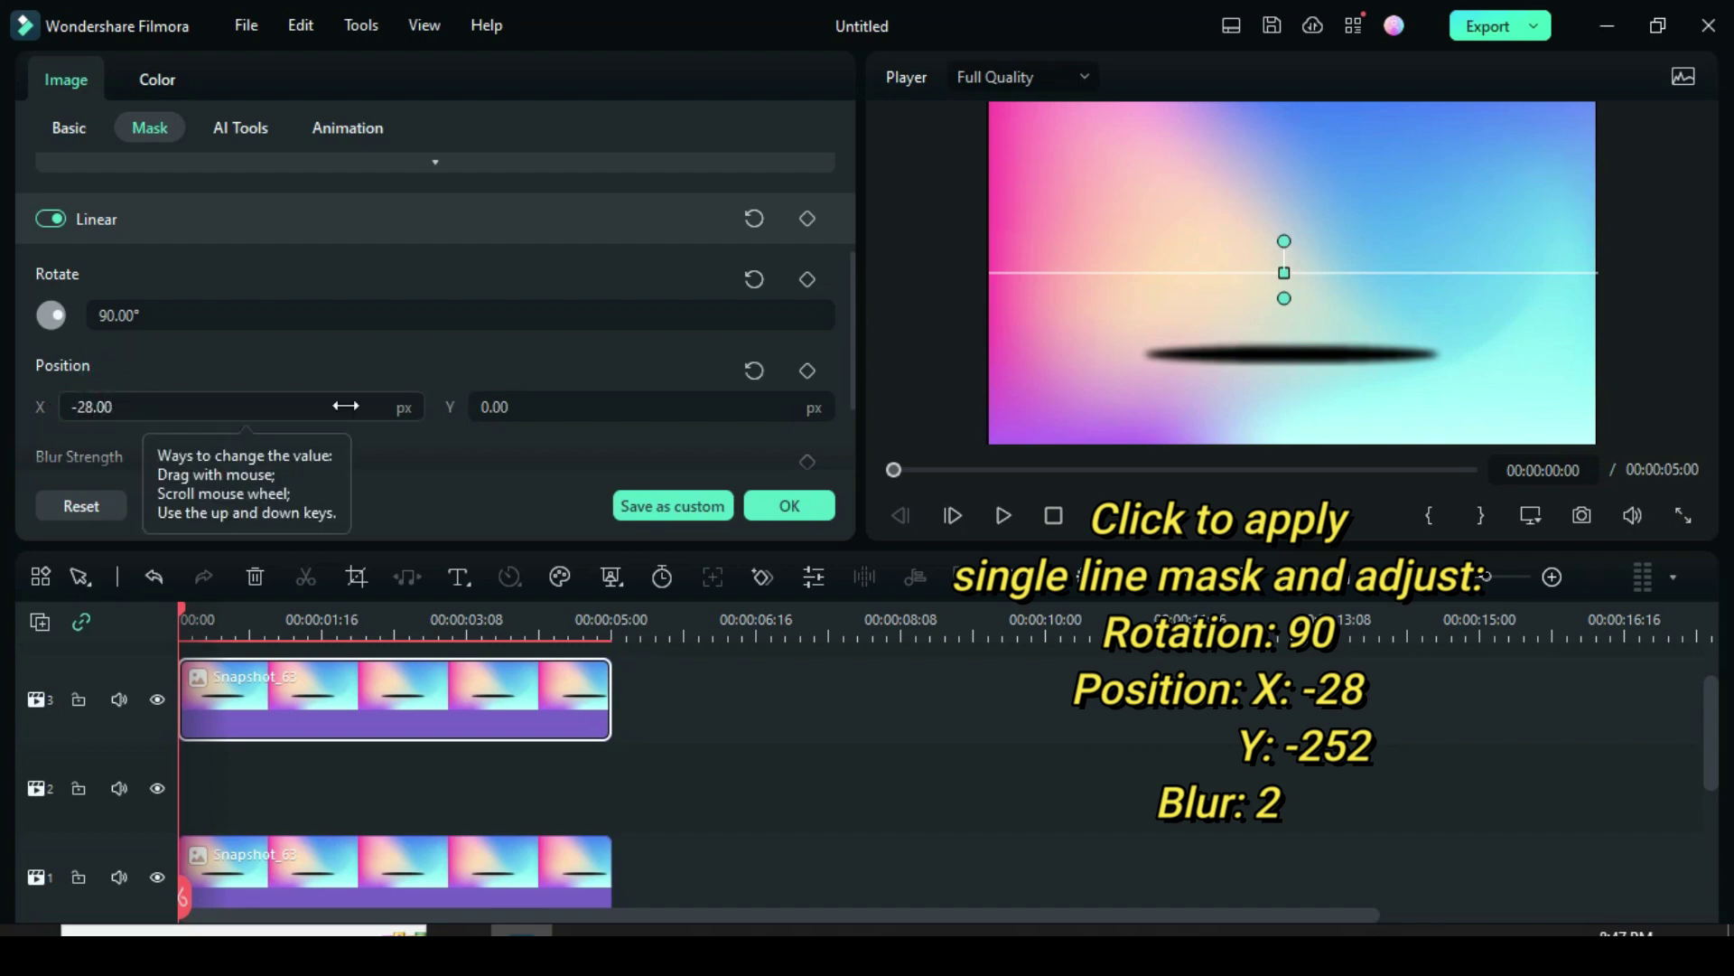
# Set the linear mask's Y position to -252 and its blur strength to 2
pyautogui.doubleClick(526, 403)
pyautogui.write('-252')
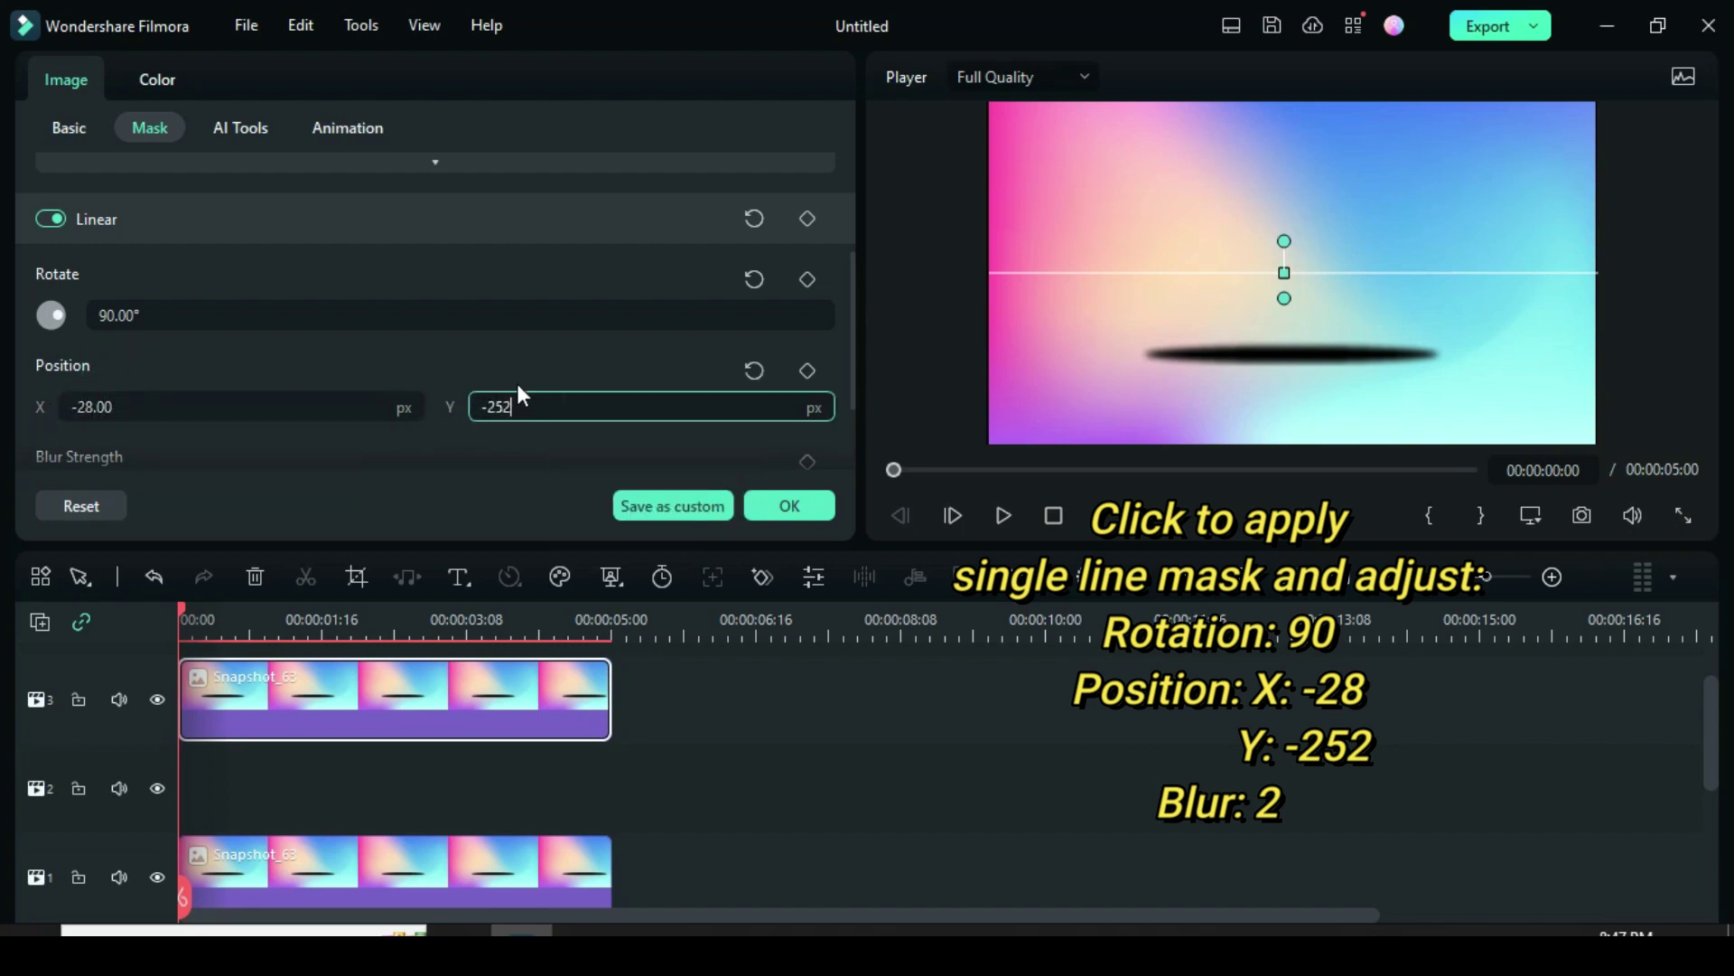
pyautogui.press('Return')
pyautogui.click(573, 406)
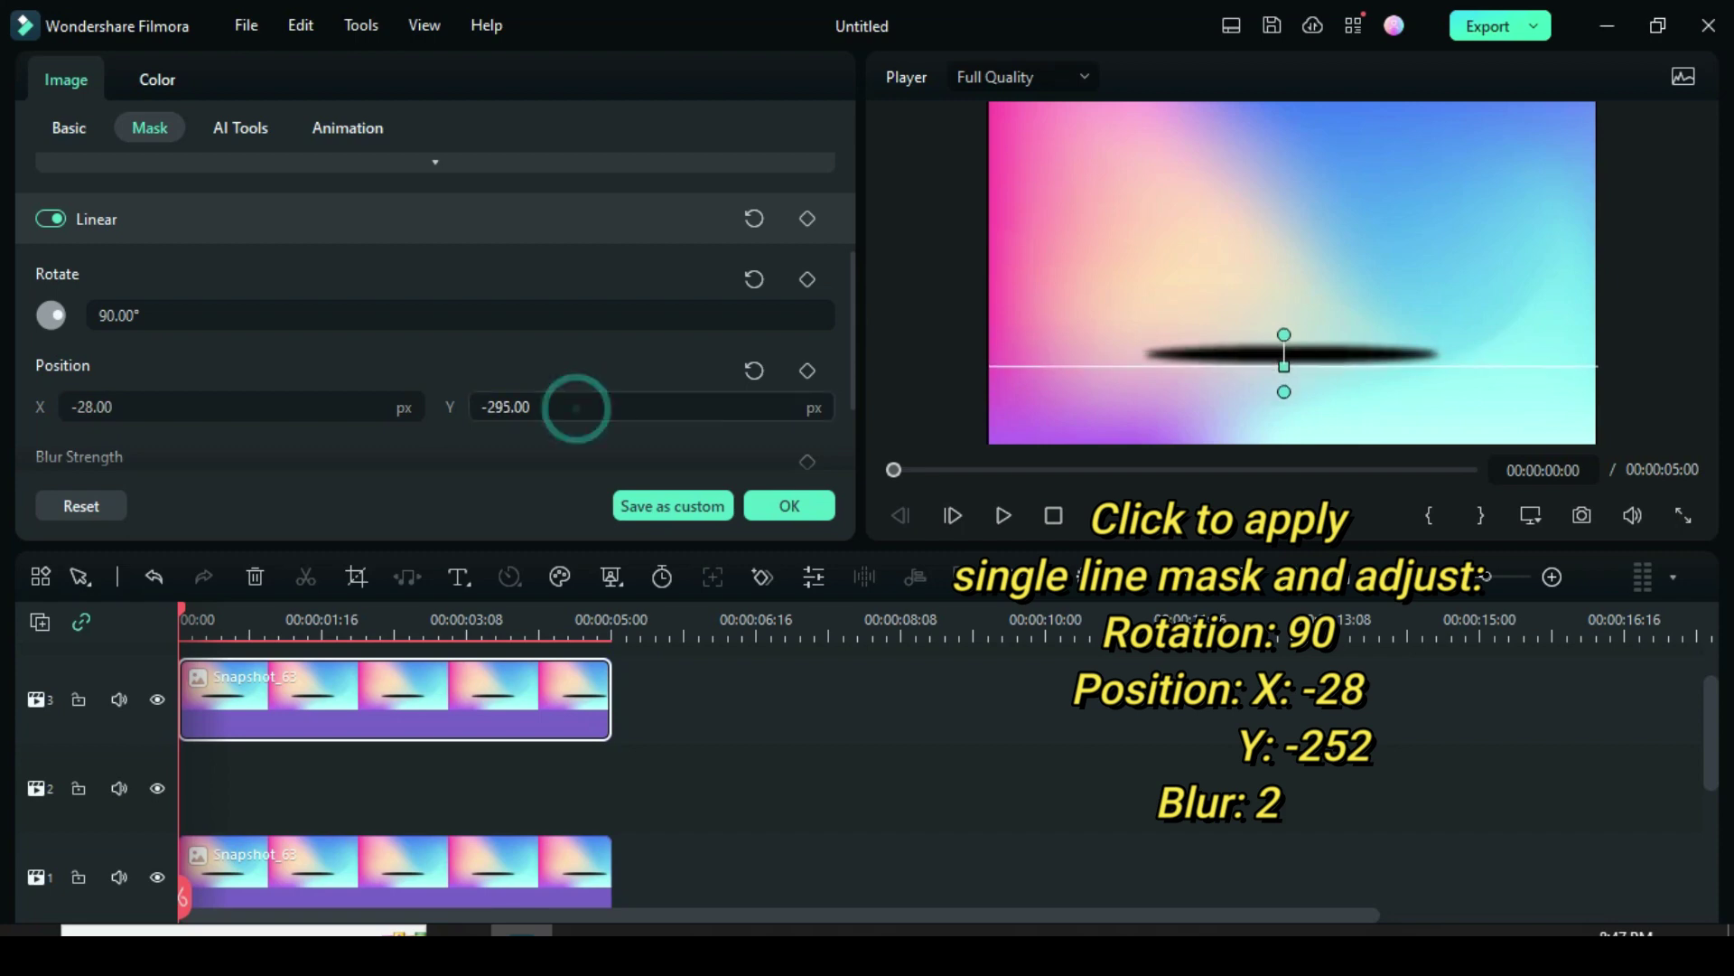
pyautogui.moveTo(533, 407); pyautogui.dragTo(498, 407)
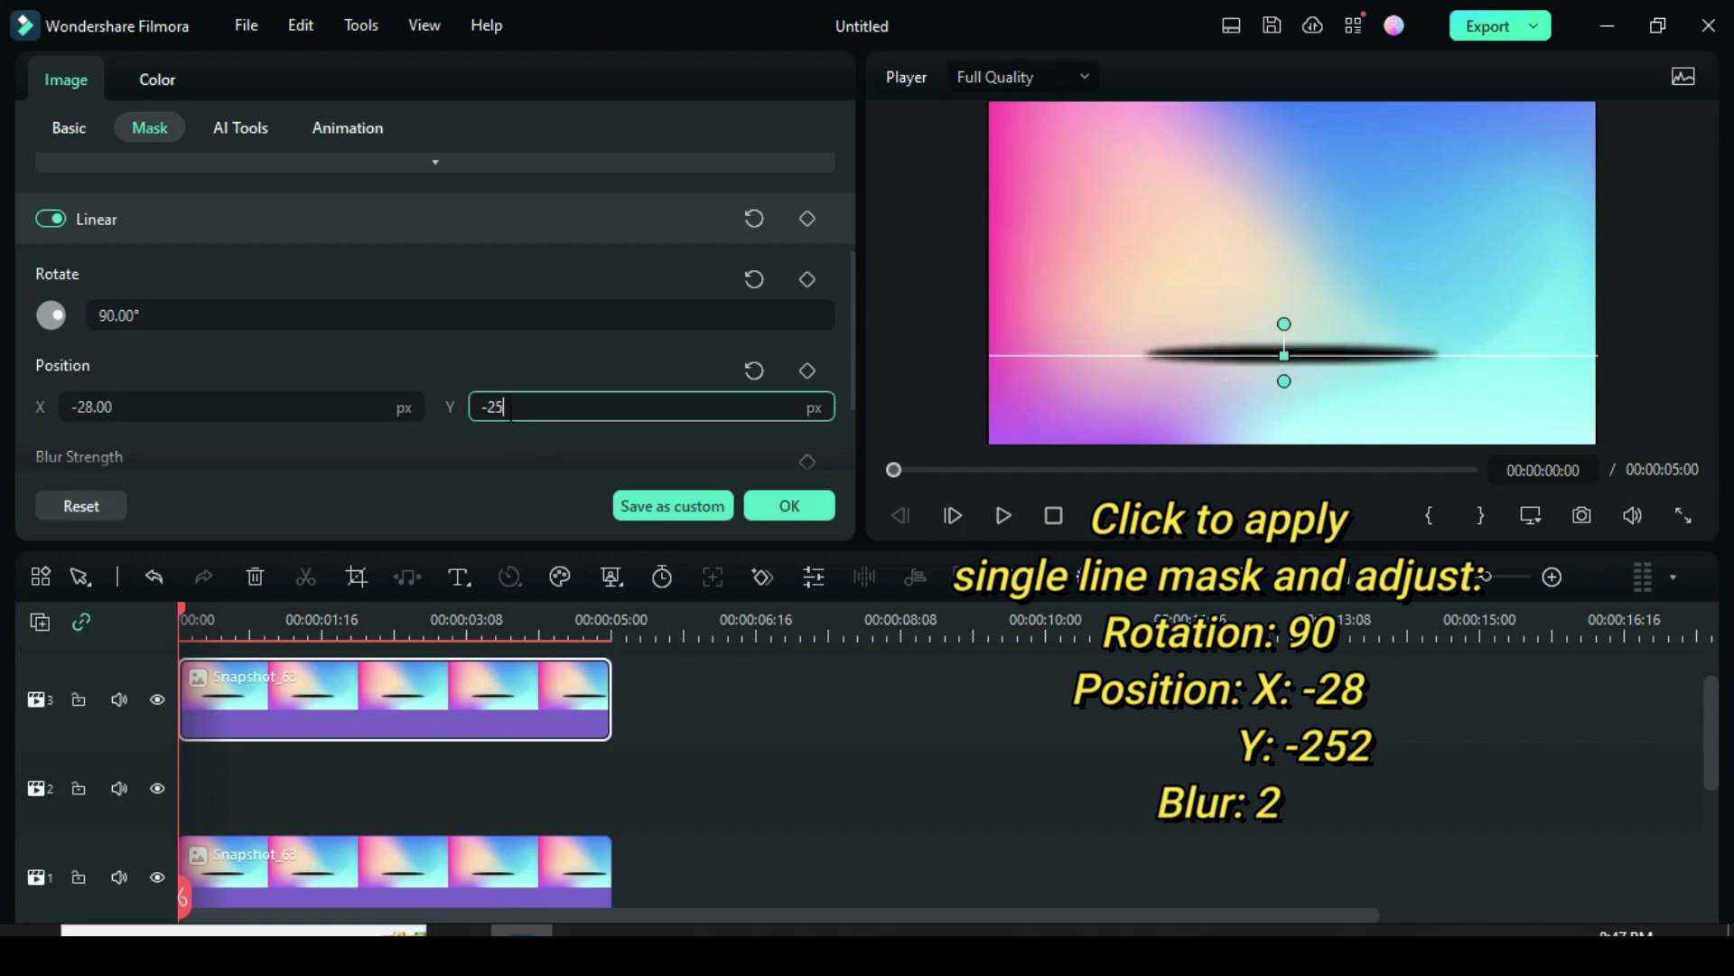
pyautogui.click(539, 370)
pyautogui.moveTo(852, 325); pyautogui.dragTo(852, 384)
pyautogui.click(791, 377)
pyautogui.write('2')
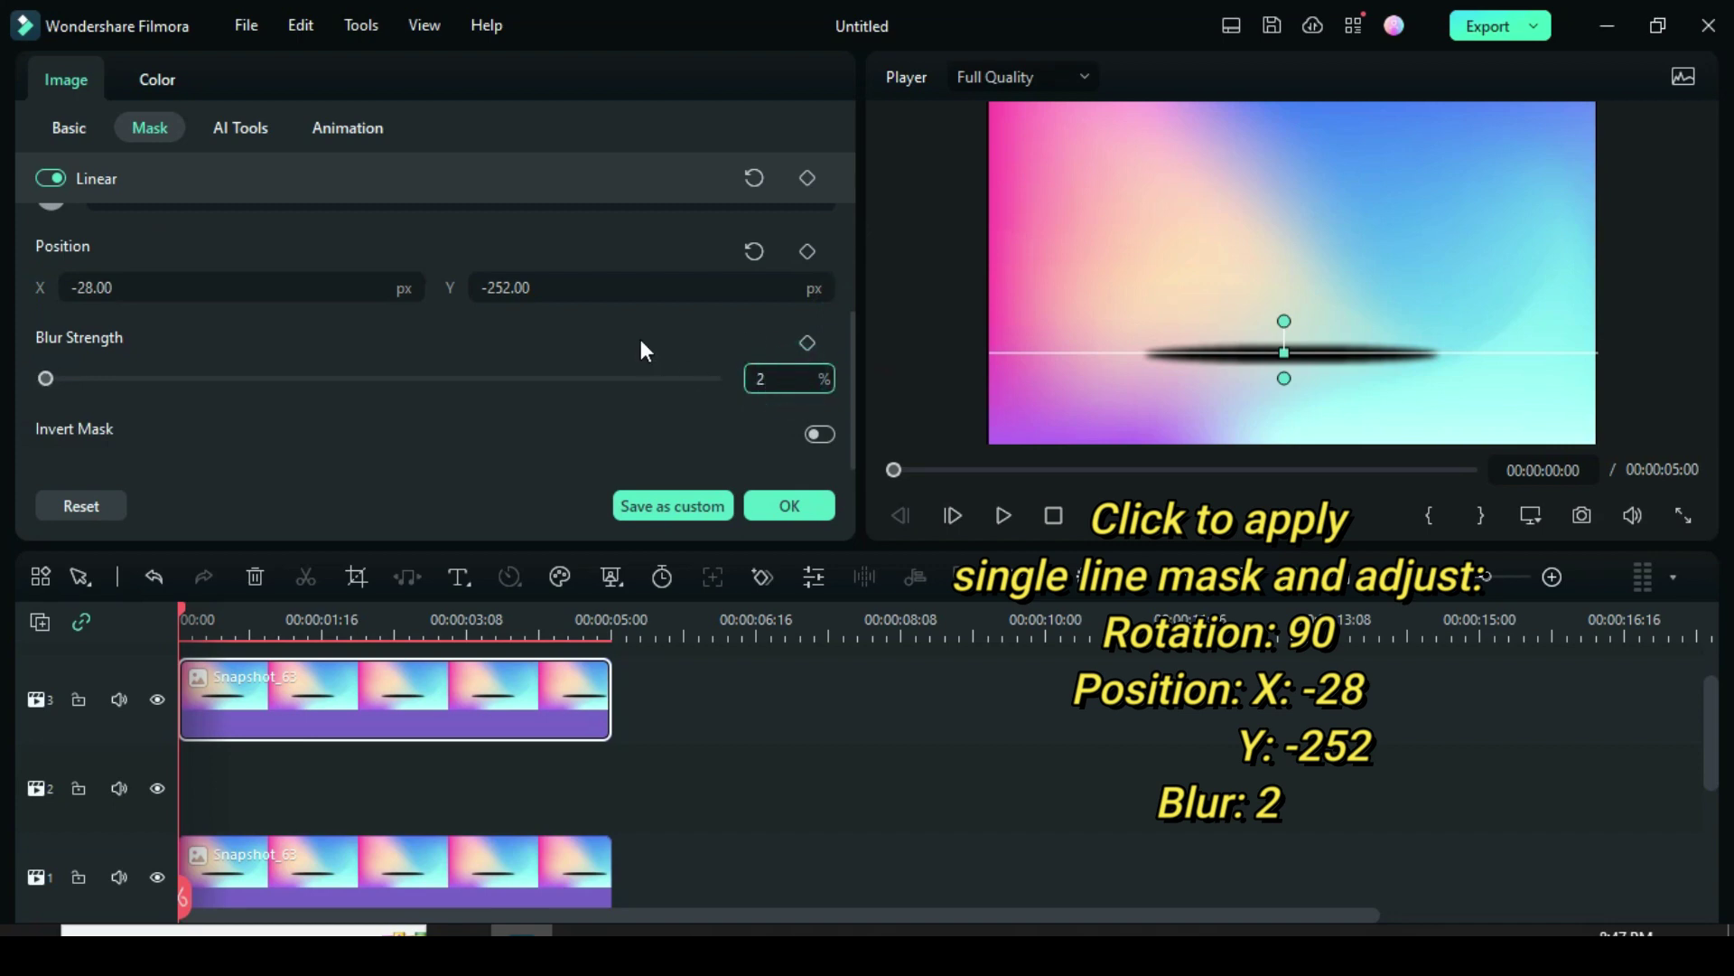
pyautogui.press('Return')
# Return the playhead to the start and close the mask settings
pyautogui.click(184, 616)
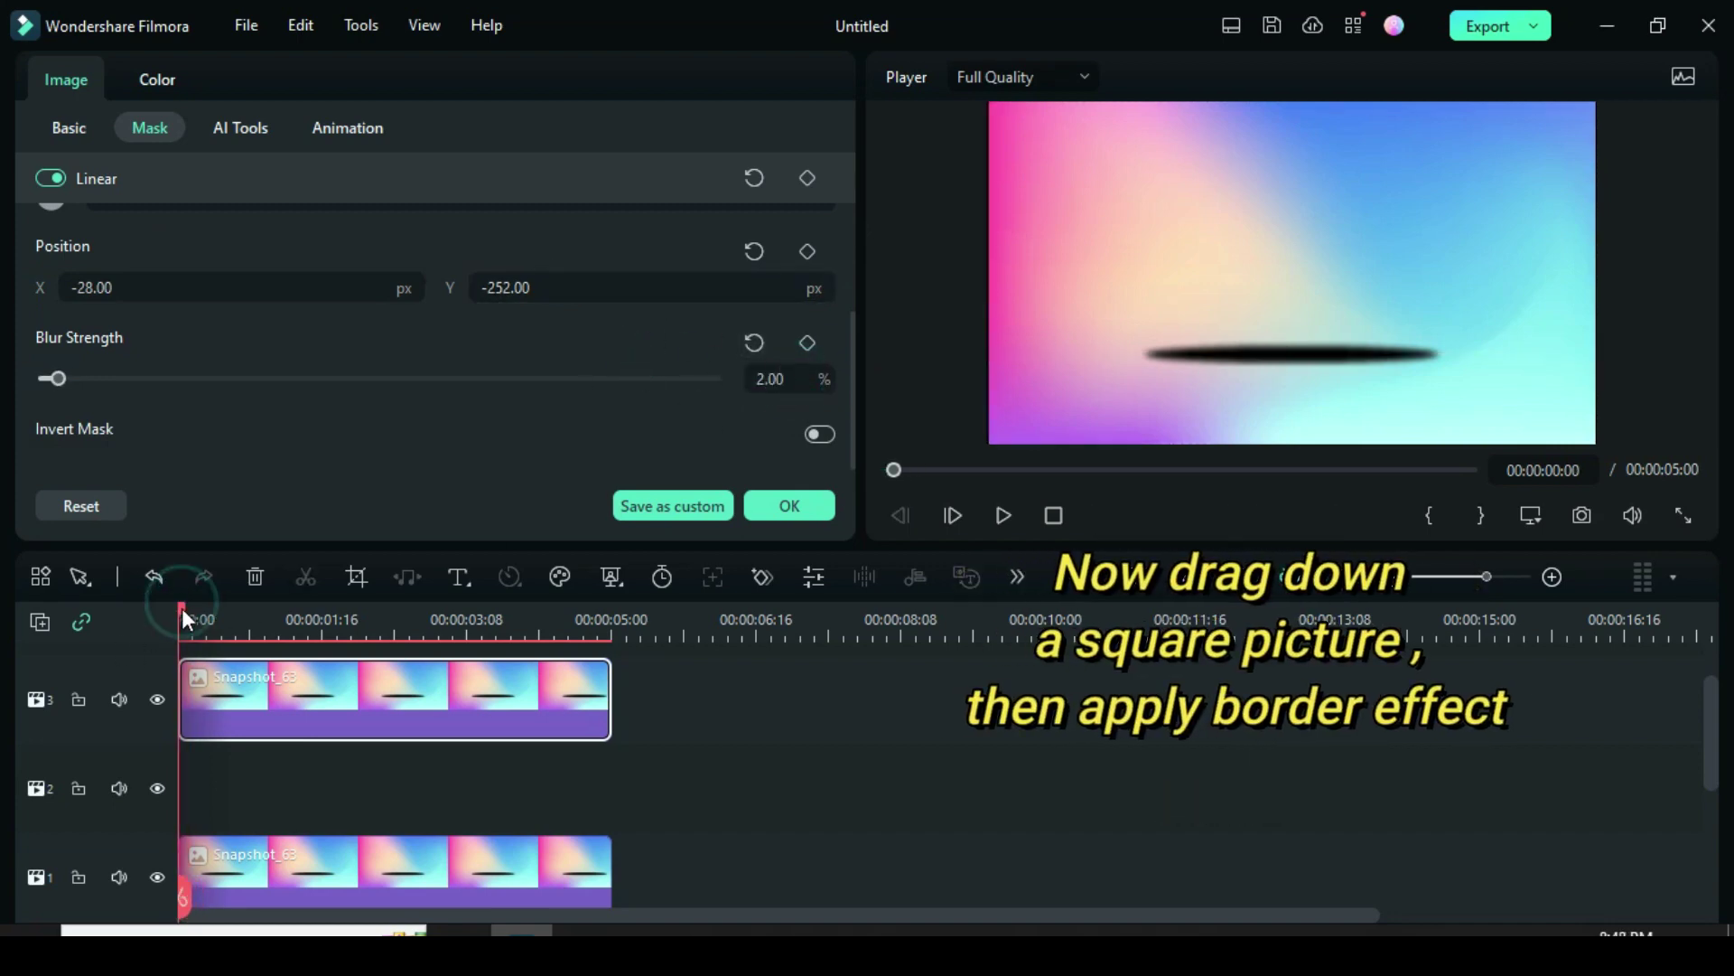
pyautogui.scroll(5, 442, 357)
pyautogui.click(788, 504)
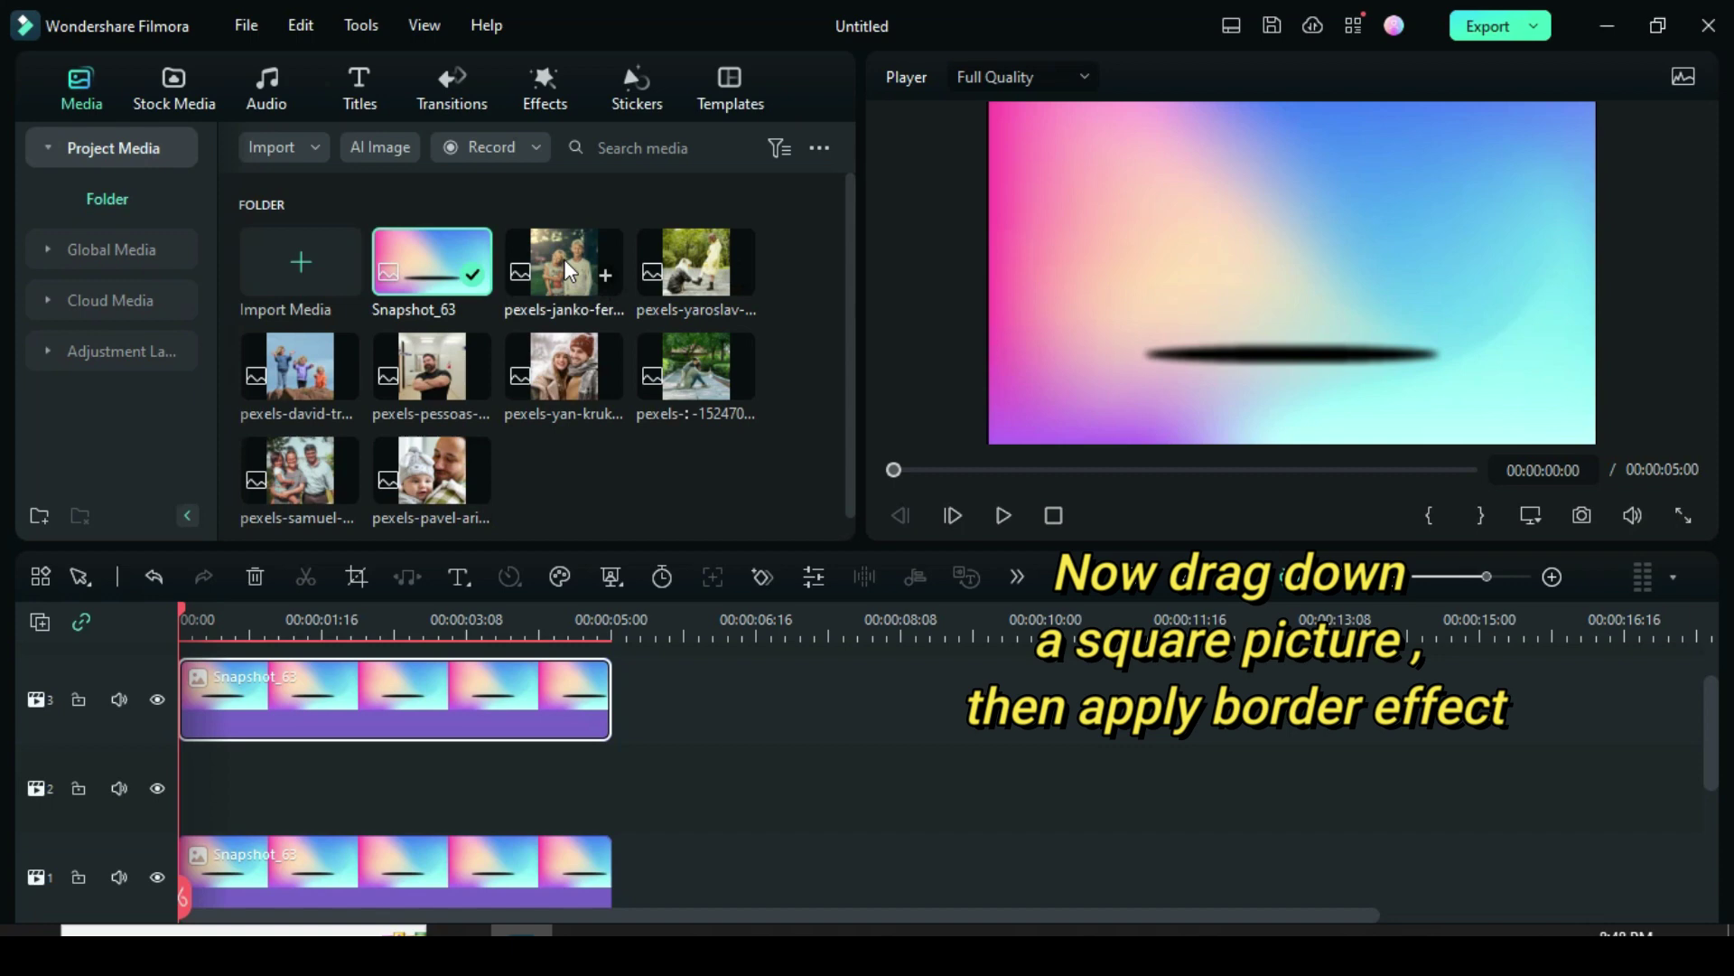
# Put the two-children pexels photo on track 2, hide tracks 1 and 3, and apply Border
pyautogui.moveTo(563, 258); pyautogui.dragTo(287, 746)
pyautogui.click(157, 700)
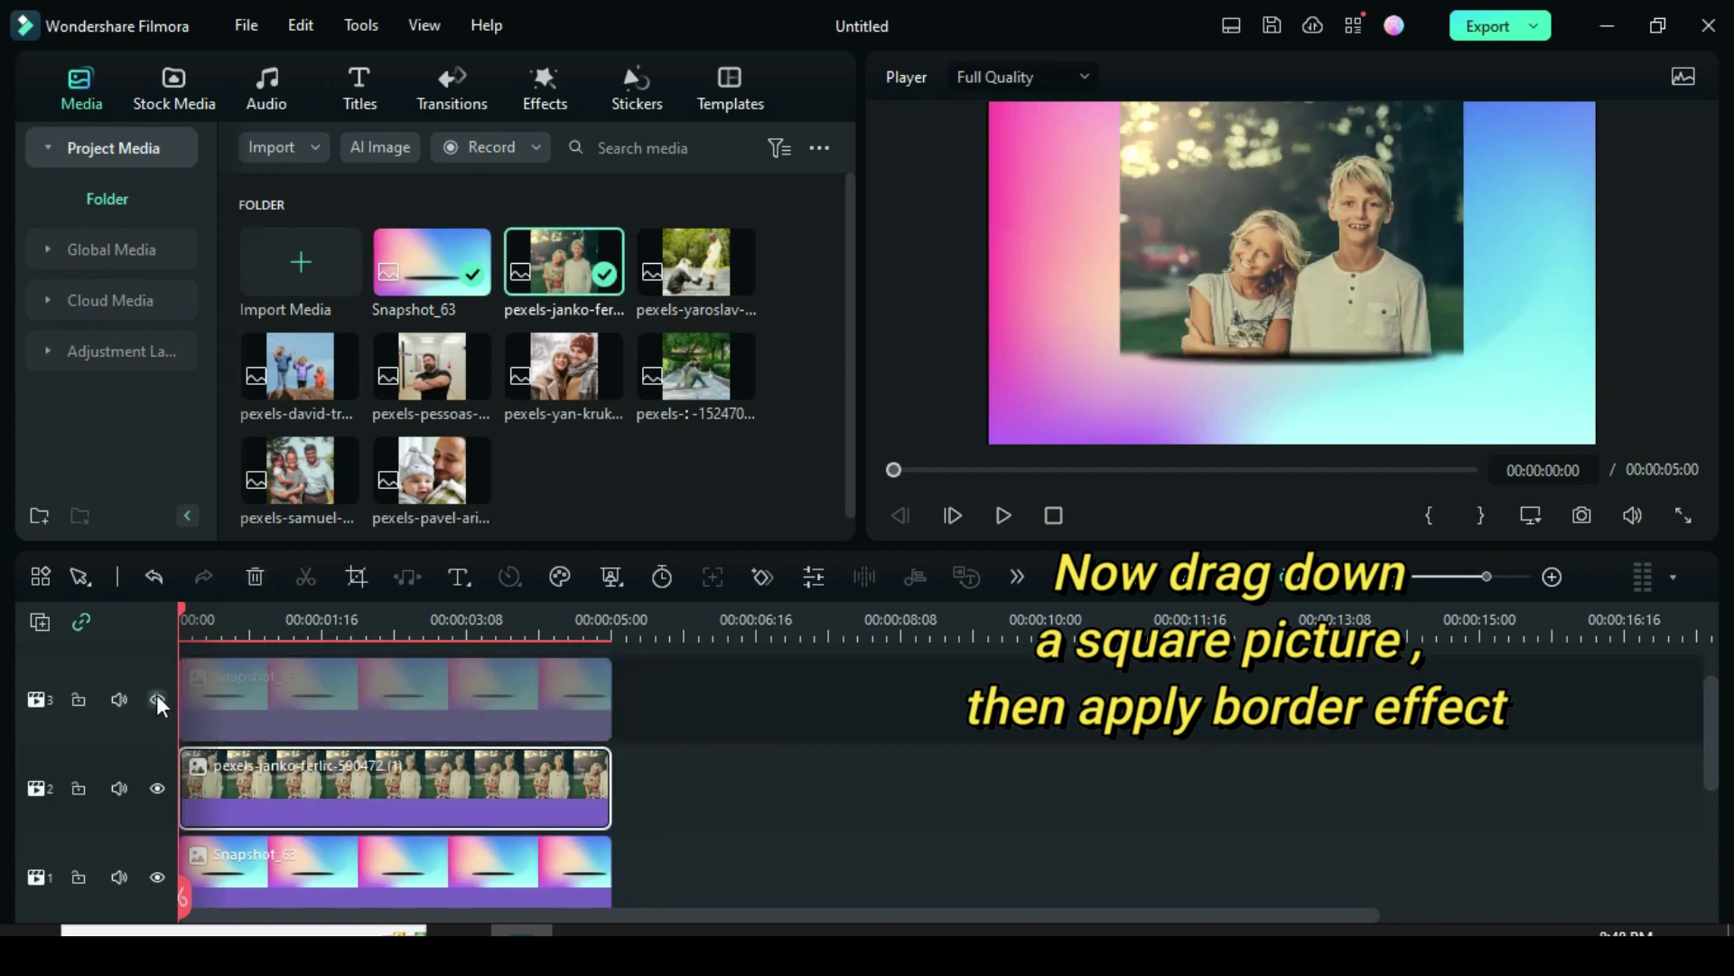
pyautogui.click(157, 877)
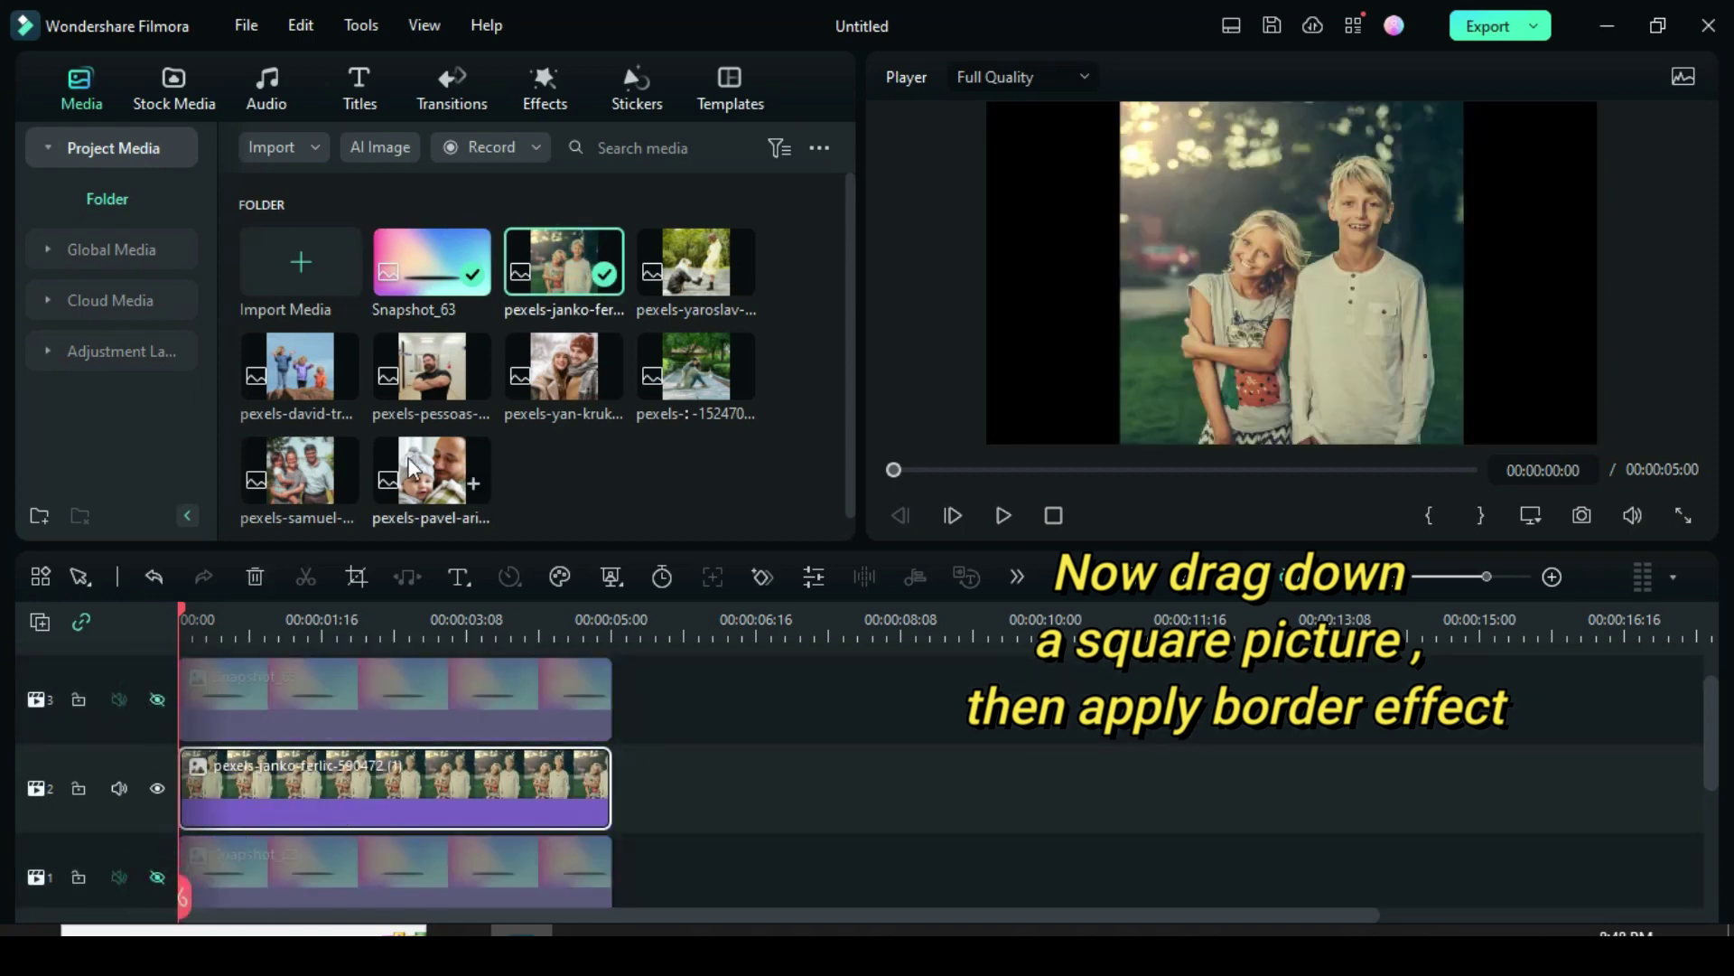
pyautogui.click(545, 91)
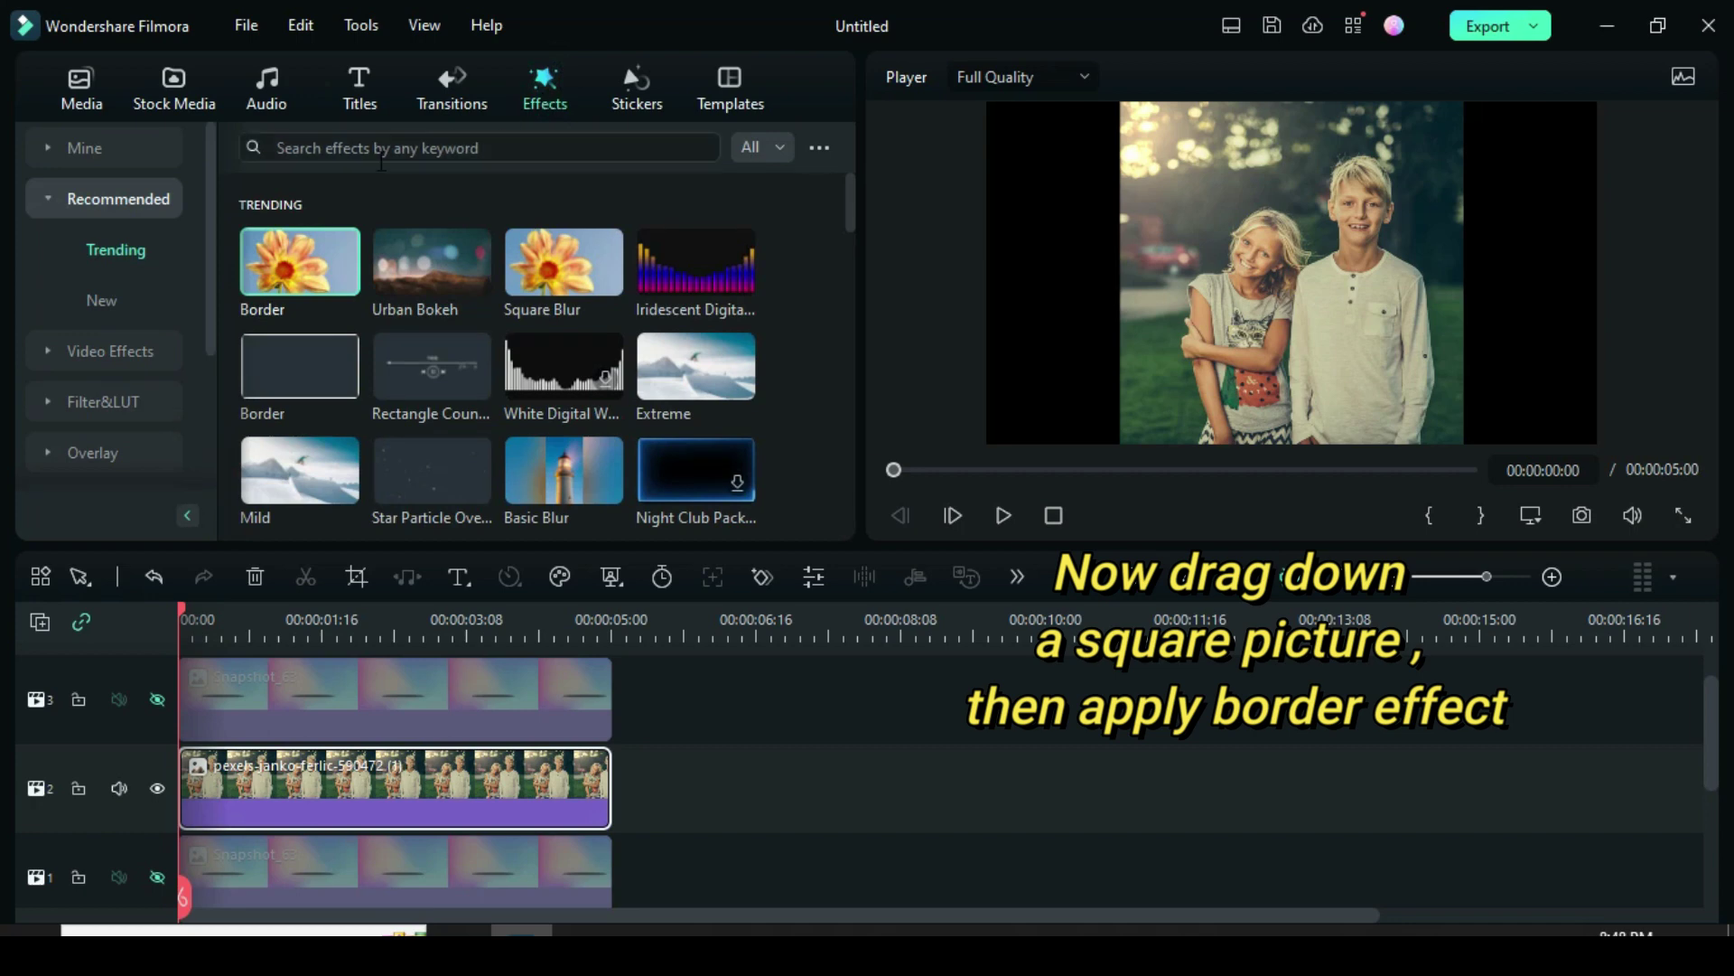
pyautogui.moveTo(299, 261); pyautogui.dragTo(373, 811)
# Keyframe the photo's scale, position and rotation at the start, with scale 80 and Y -717
pyautogui.doubleClick(374, 811)
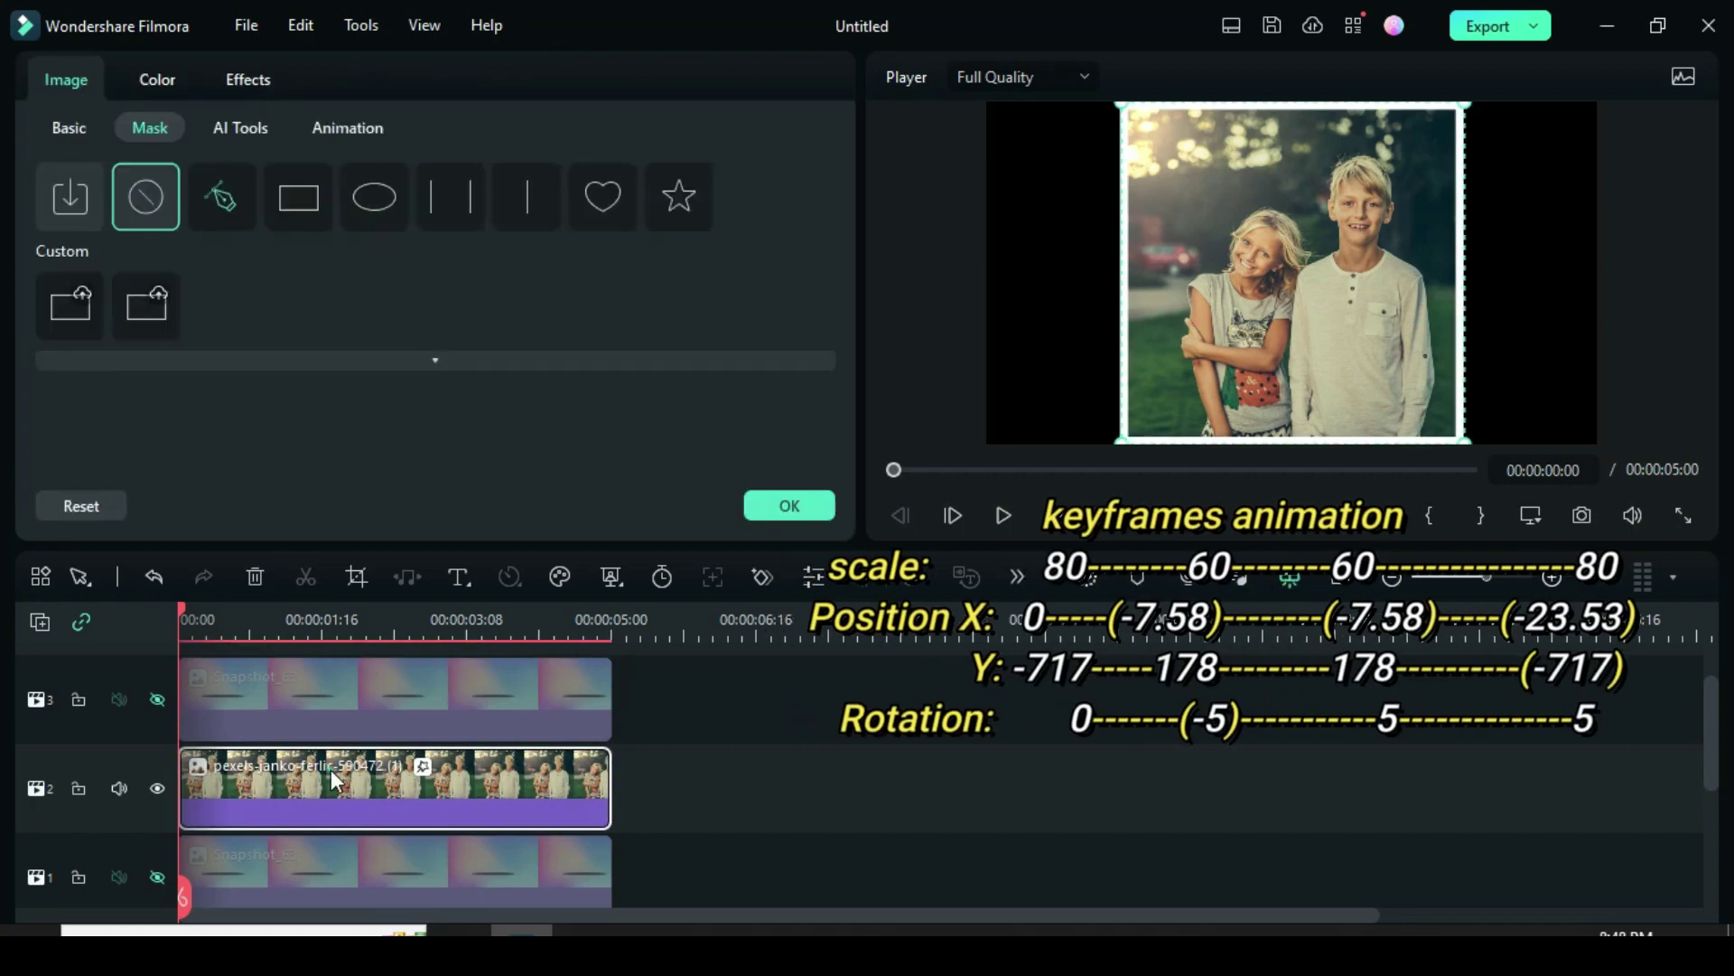
pyautogui.click(62, 130)
pyautogui.moveTo(847, 205); pyautogui.dragTo(844, 193)
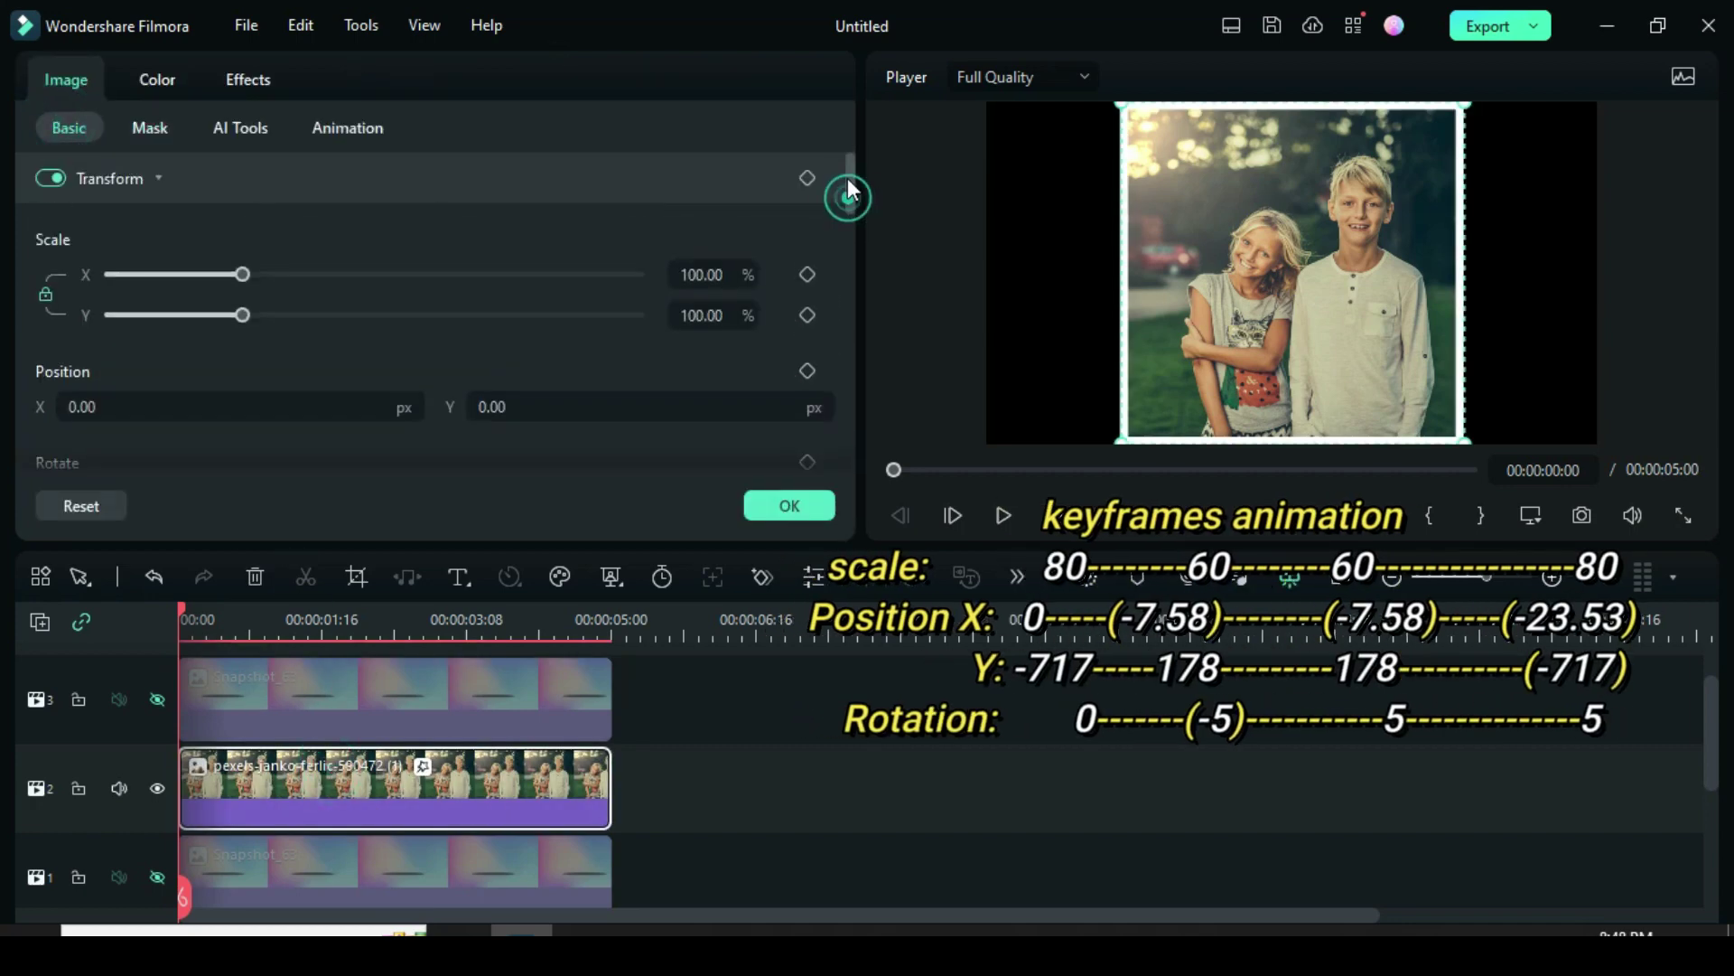
pyautogui.click(807, 249)
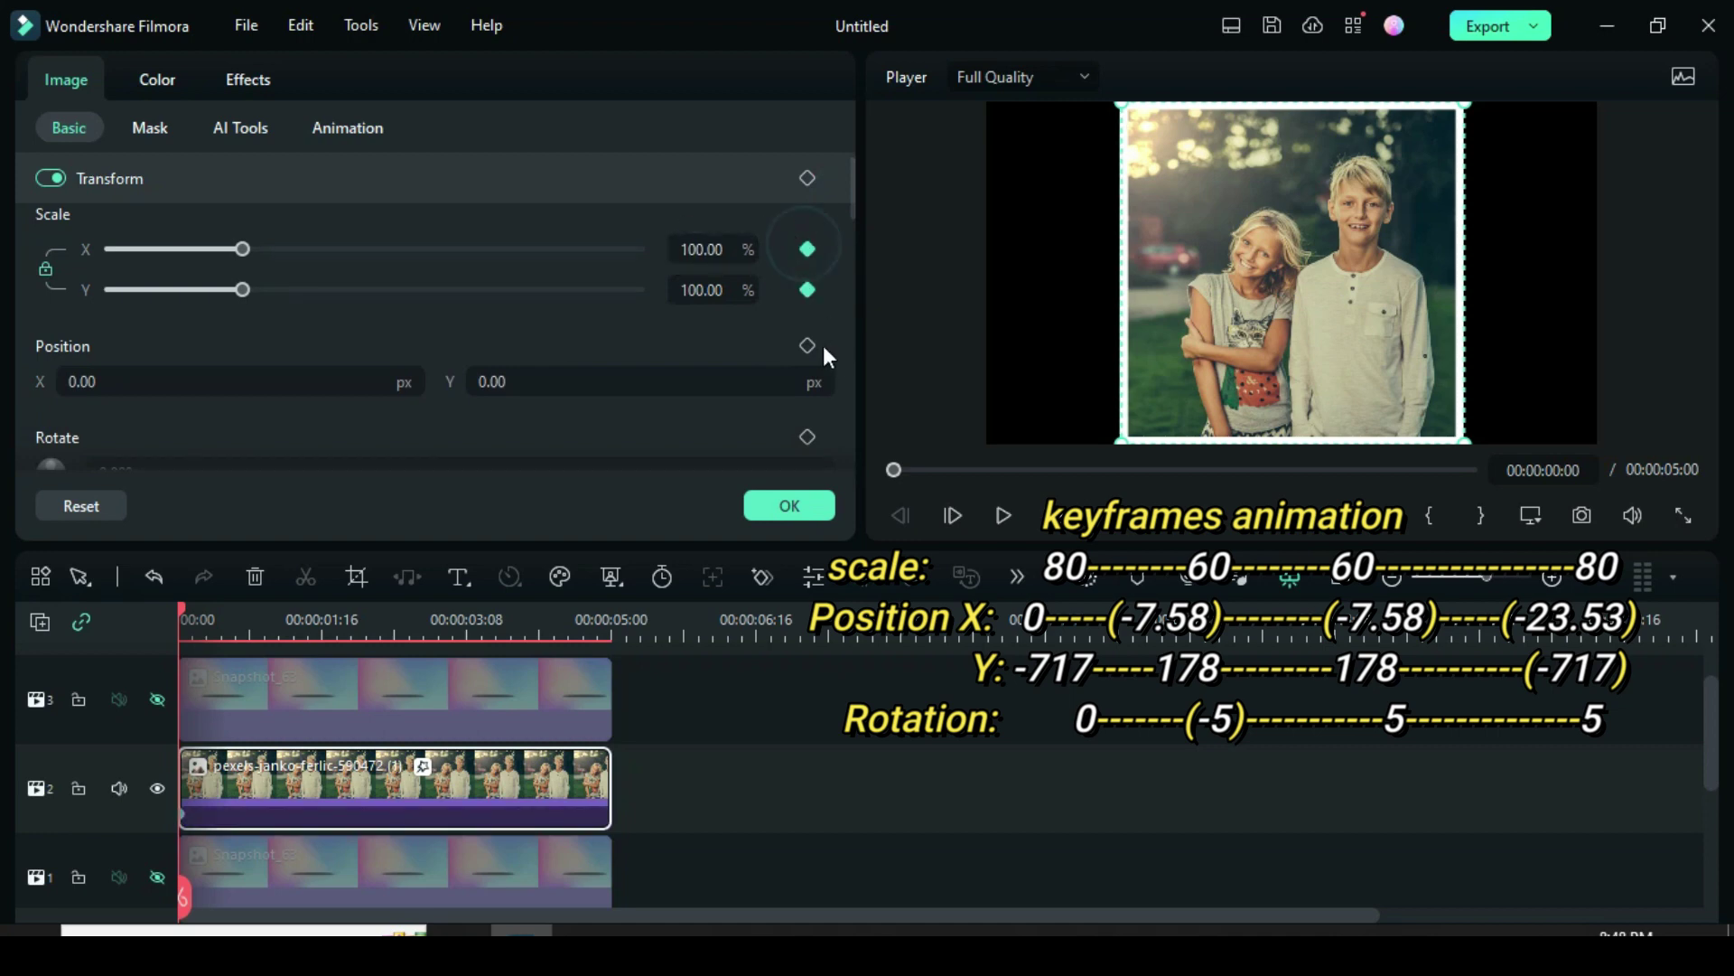
pyautogui.click(805, 437)
pyautogui.moveTo(846, 195); pyautogui.dragTo(850, 195)
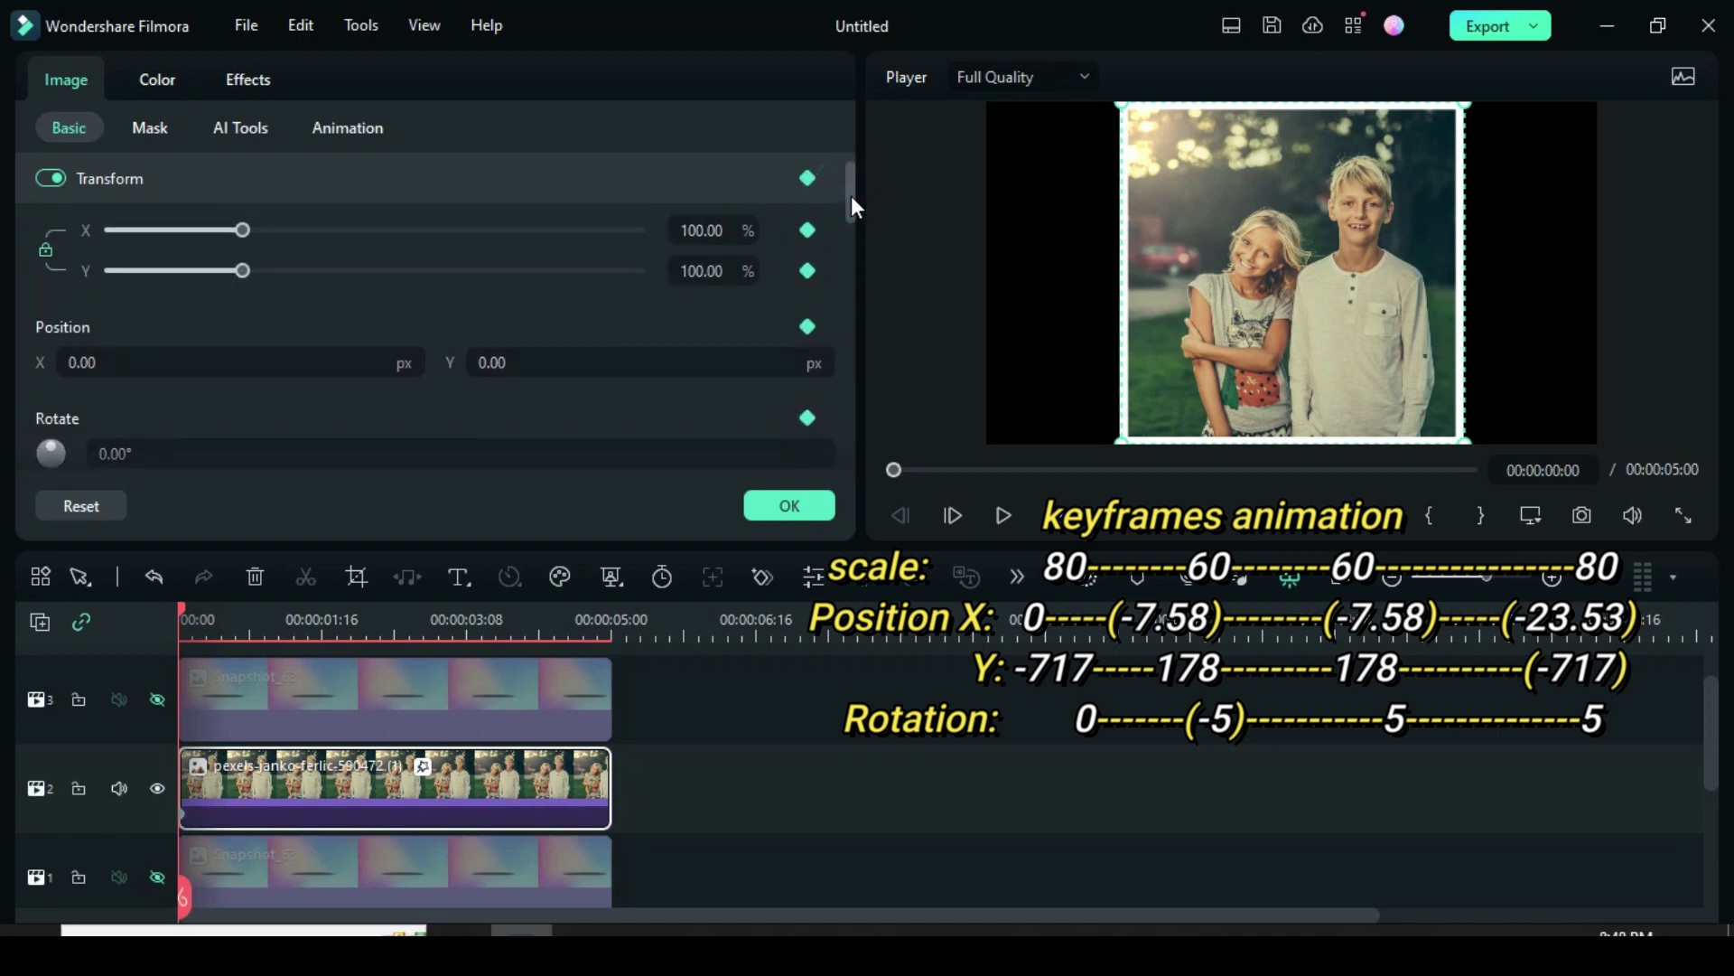
pyautogui.click(688, 228)
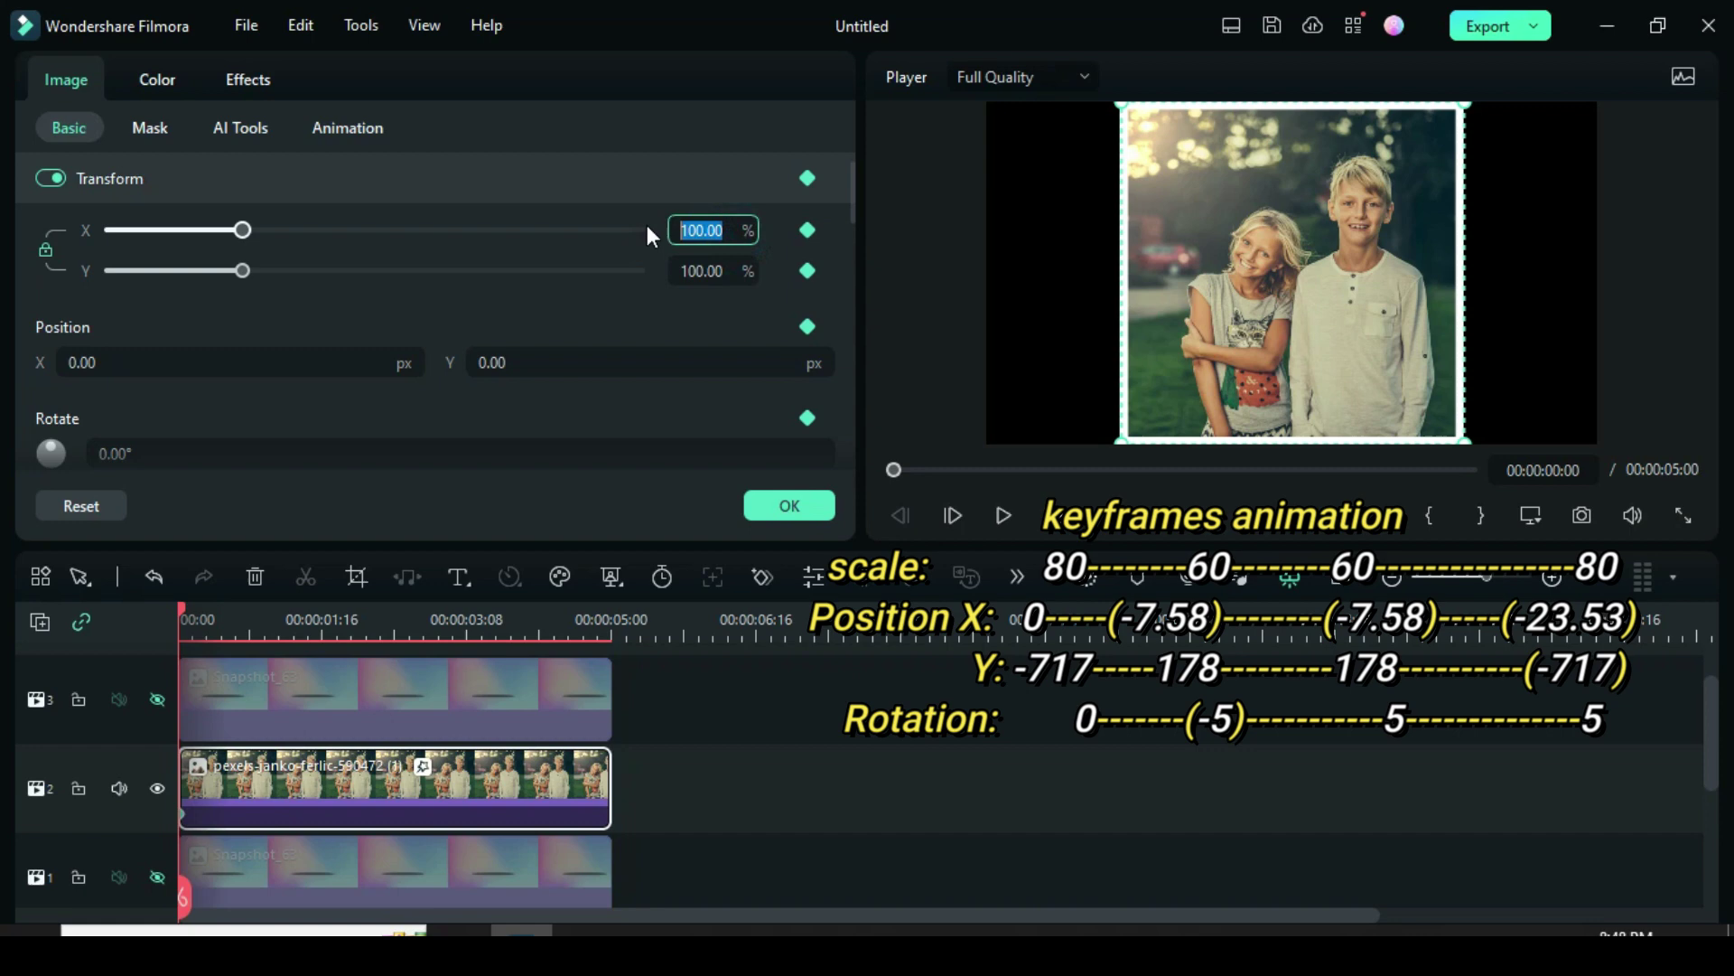
pyautogui.write('80')
pyautogui.press('Return')
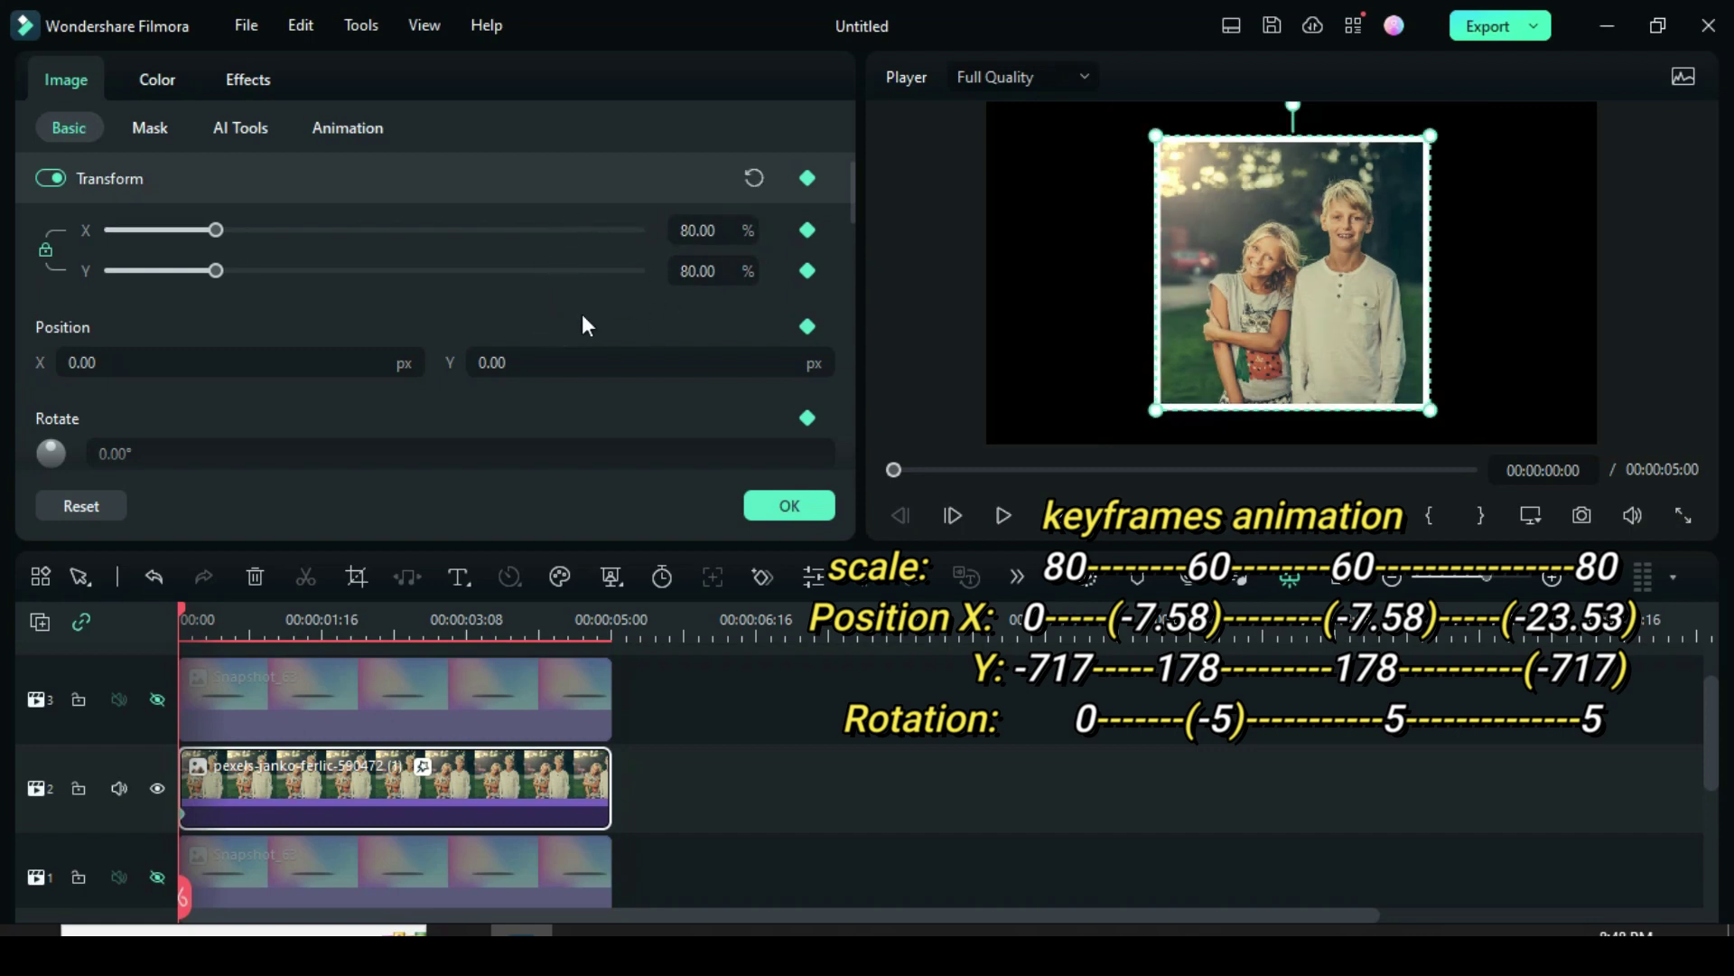
pyautogui.click(520, 362)
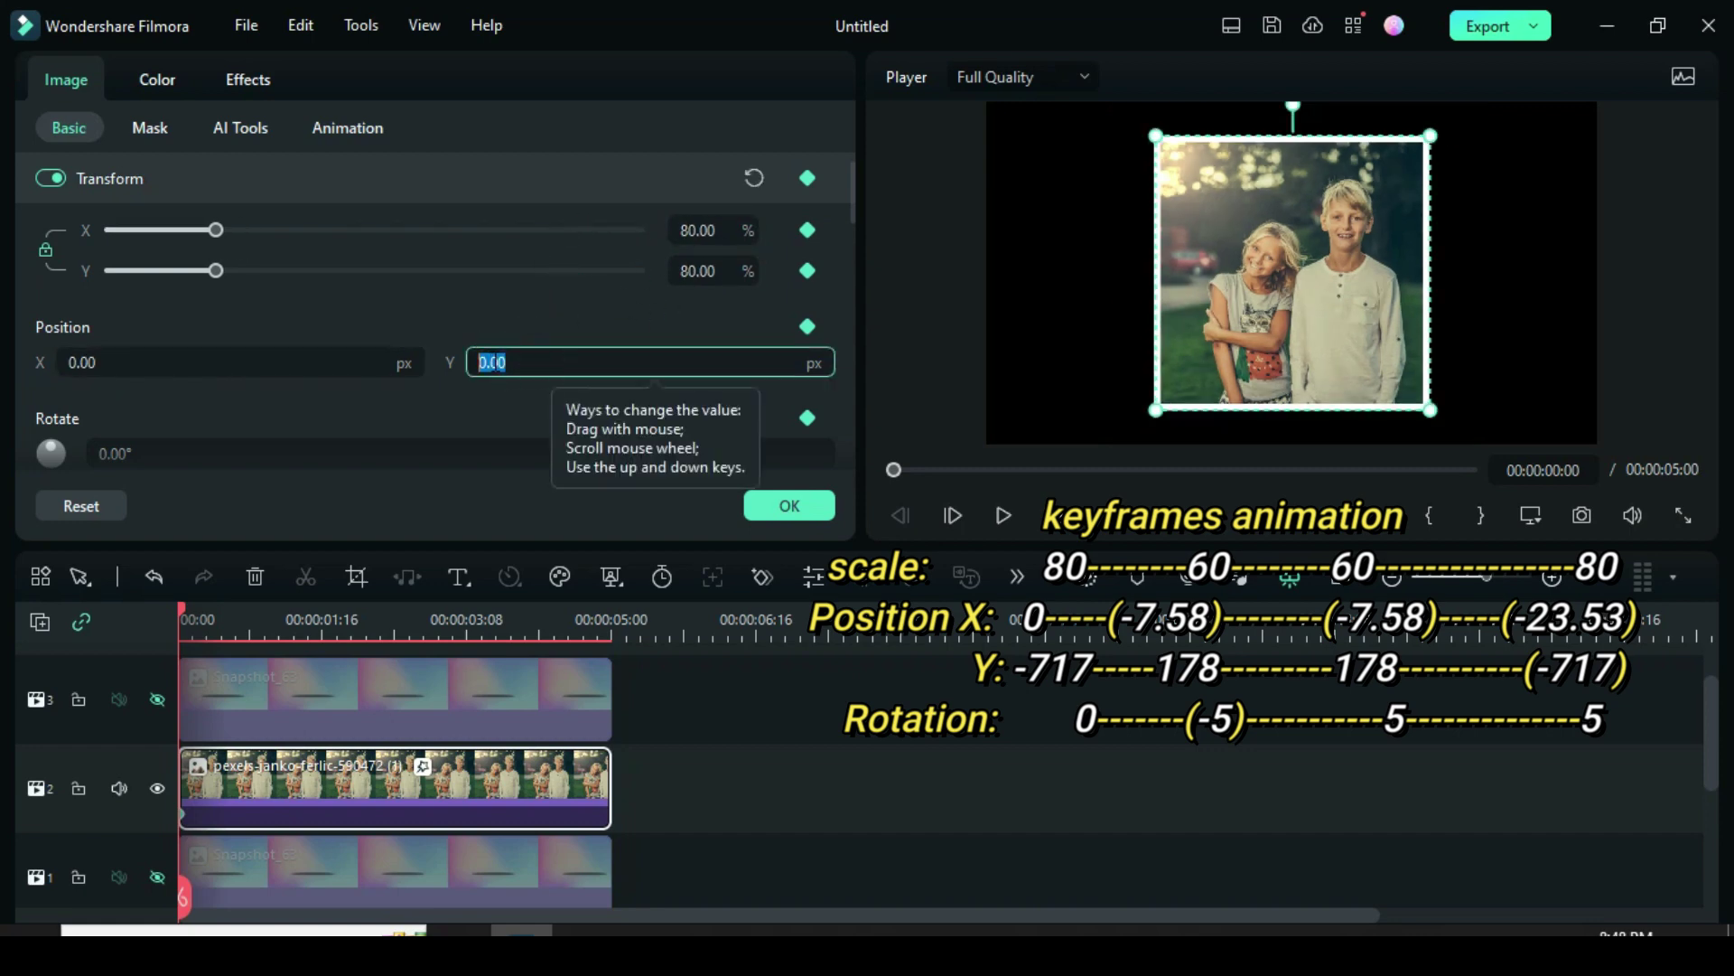
pyautogui.write('-71')
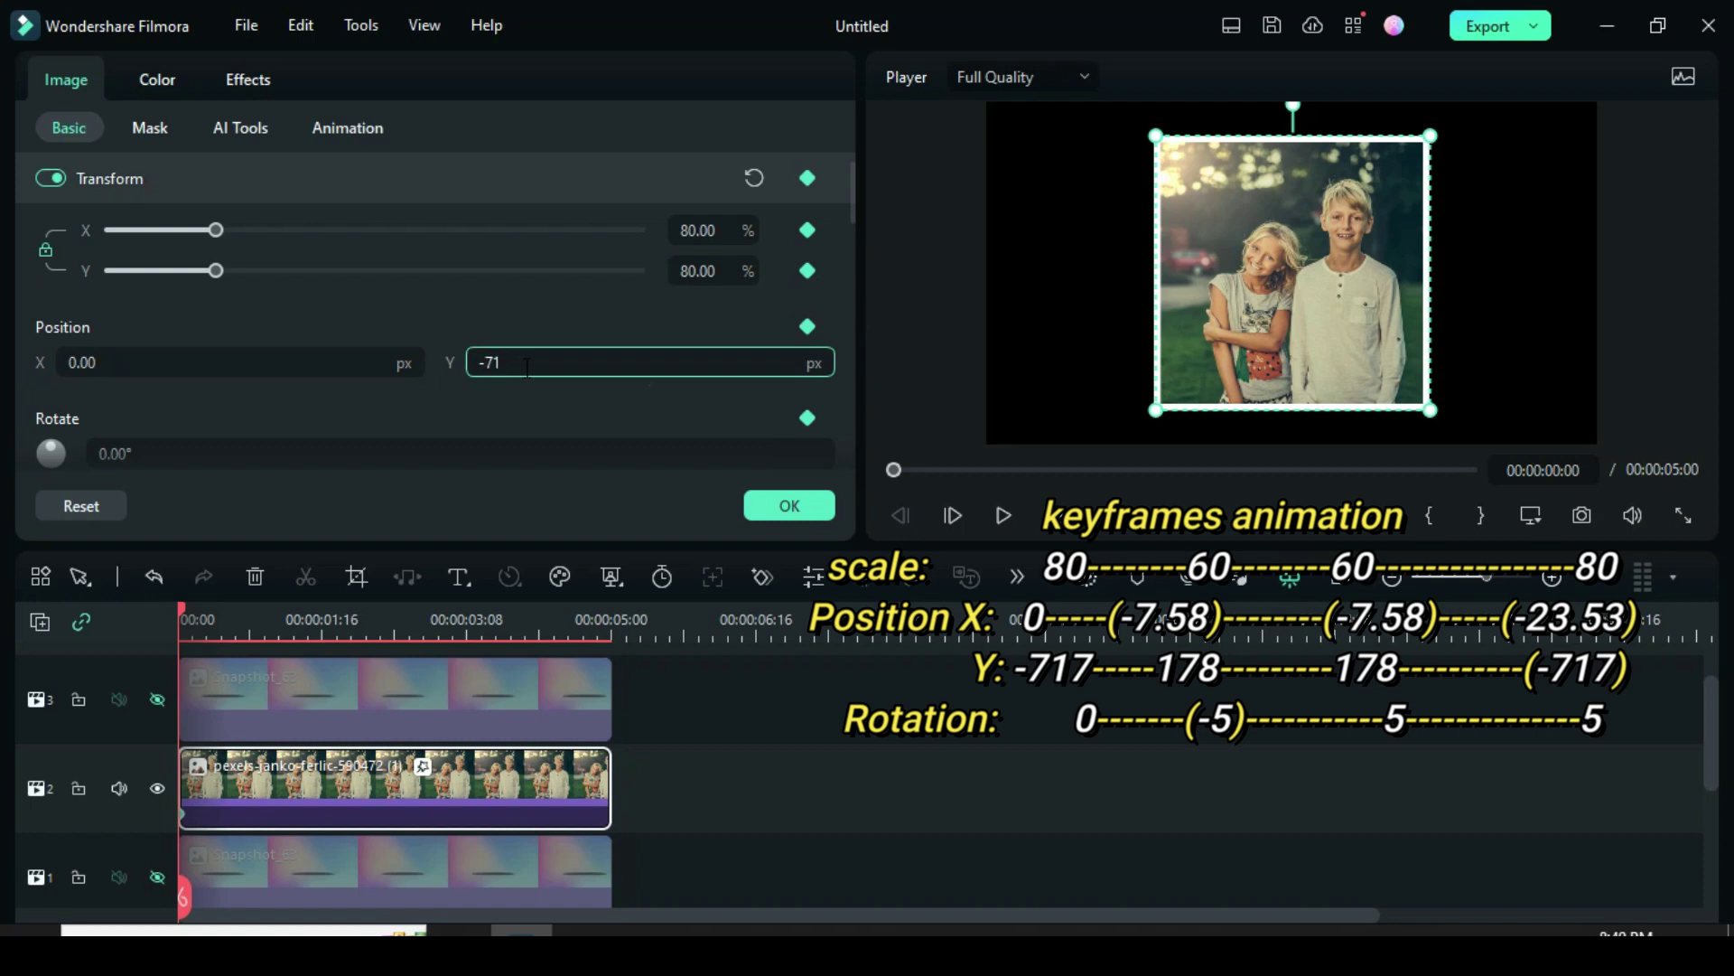
pyautogui.write('7')
pyautogui.click(534, 333)
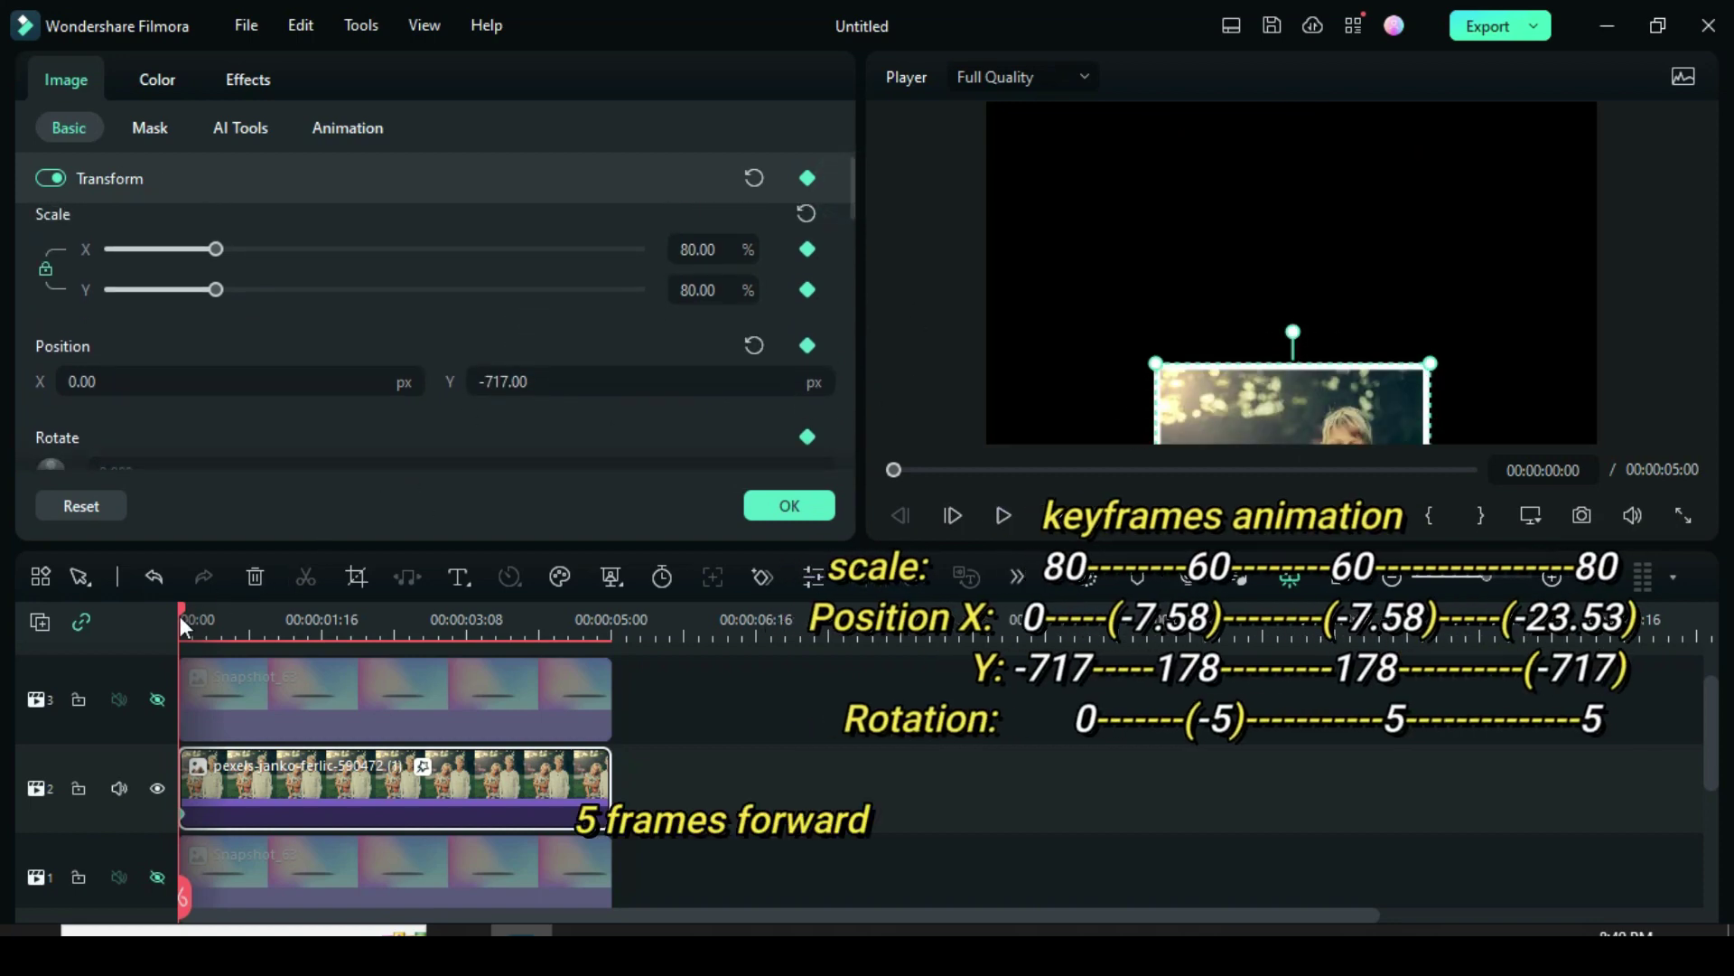
# At 00:00:00:20, add scale, position and rotation keyframes and set scale to 60%
pyautogui.moveTo(181, 611); pyautogui.dragTo(252, 619)
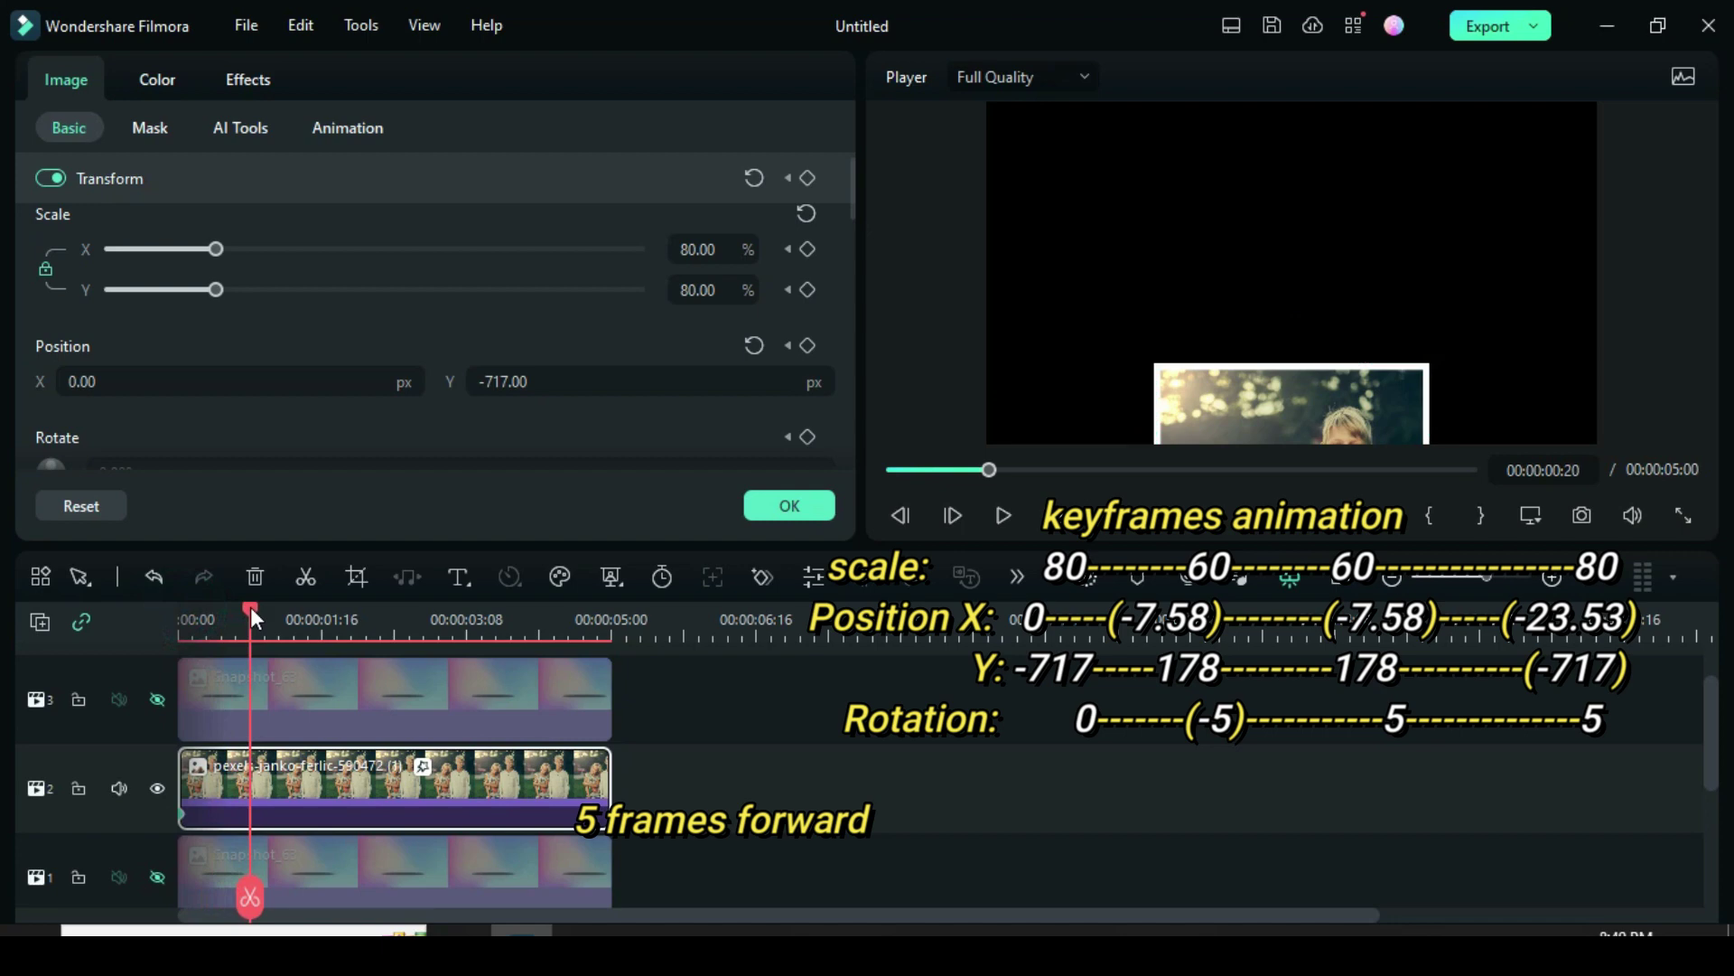
pyautogui.click(807, 249)
pyautogui.click(807, 345)
pyautogui.click(808, 436)
pyautogui.click(700, 249)
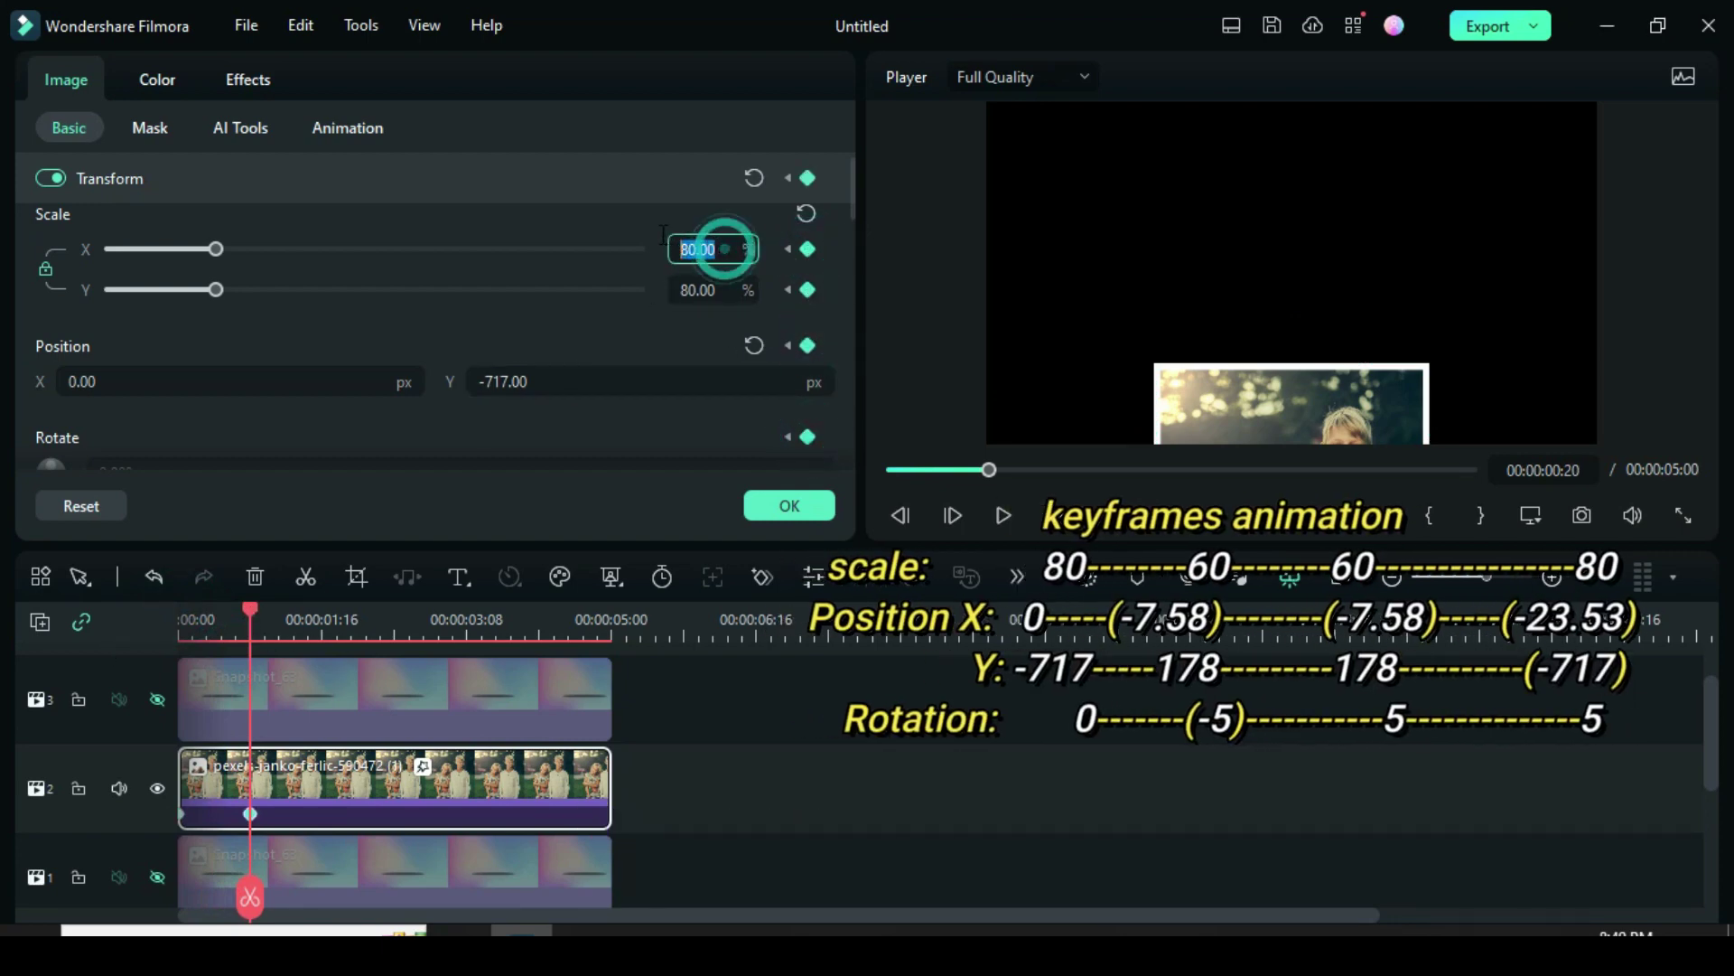
pyautogui.press('Return')
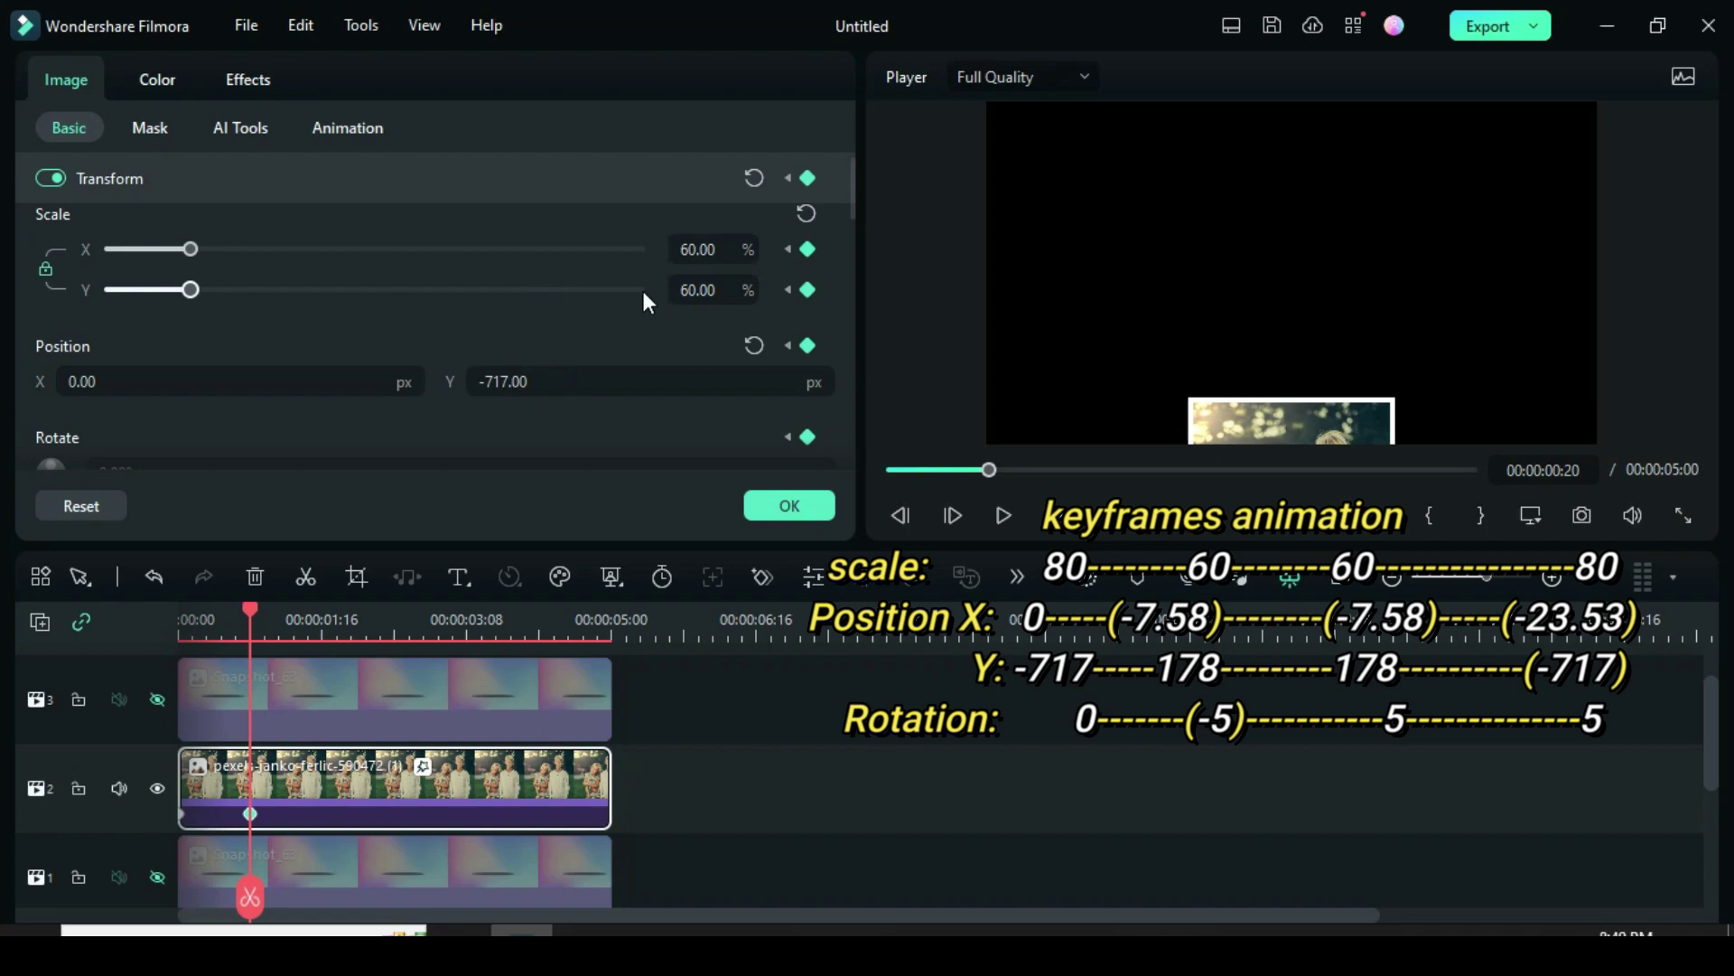
# Set the photo's position to X -7.58, Y 178
pyautogui.click(126, 380)
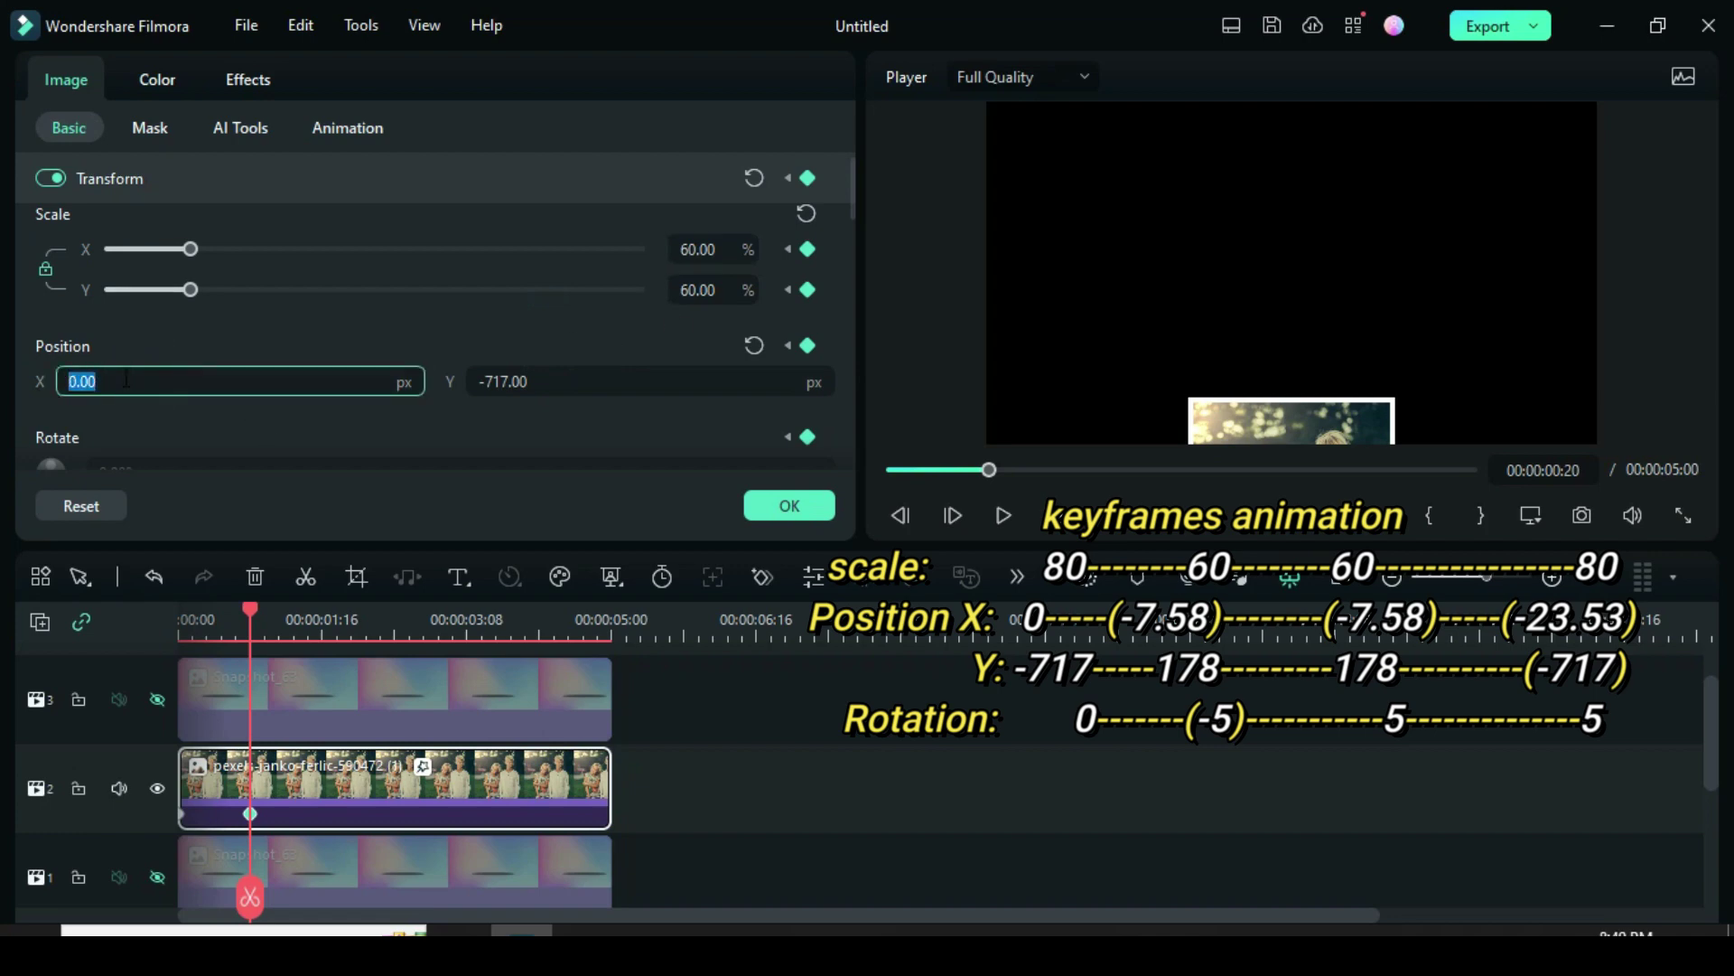
pyautogui.write('-7.58')
pyautogui.press('Return')
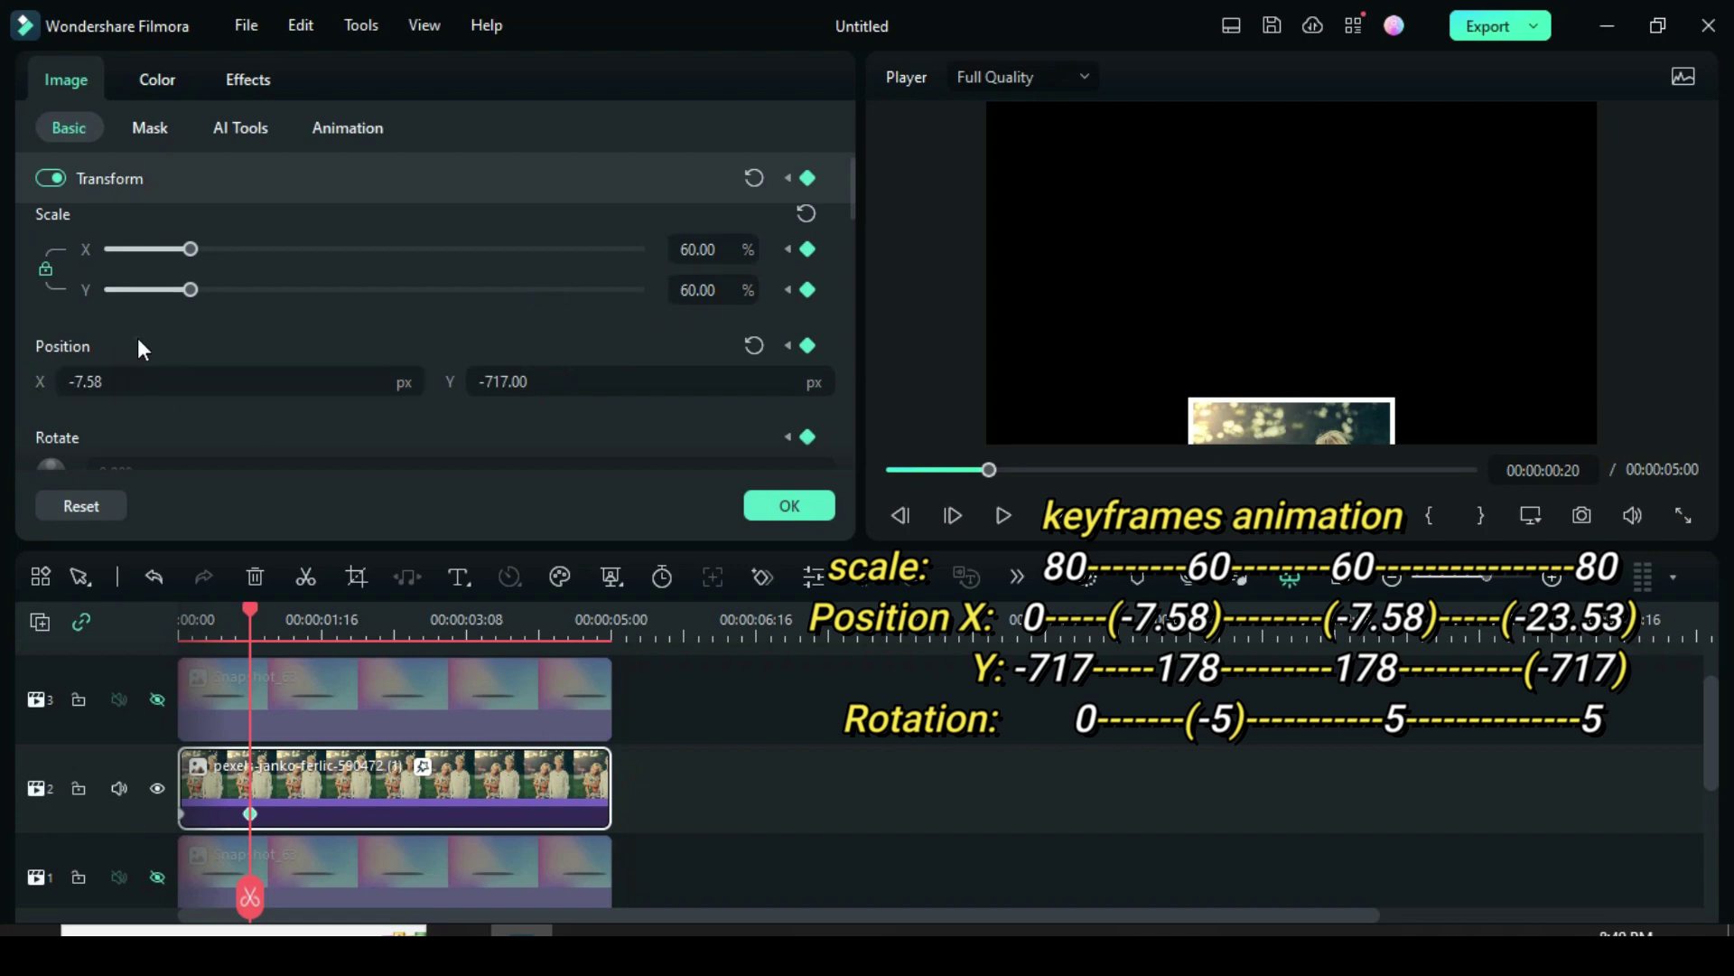
pyautogui.click(486, 380)
pyautogui.write('17')
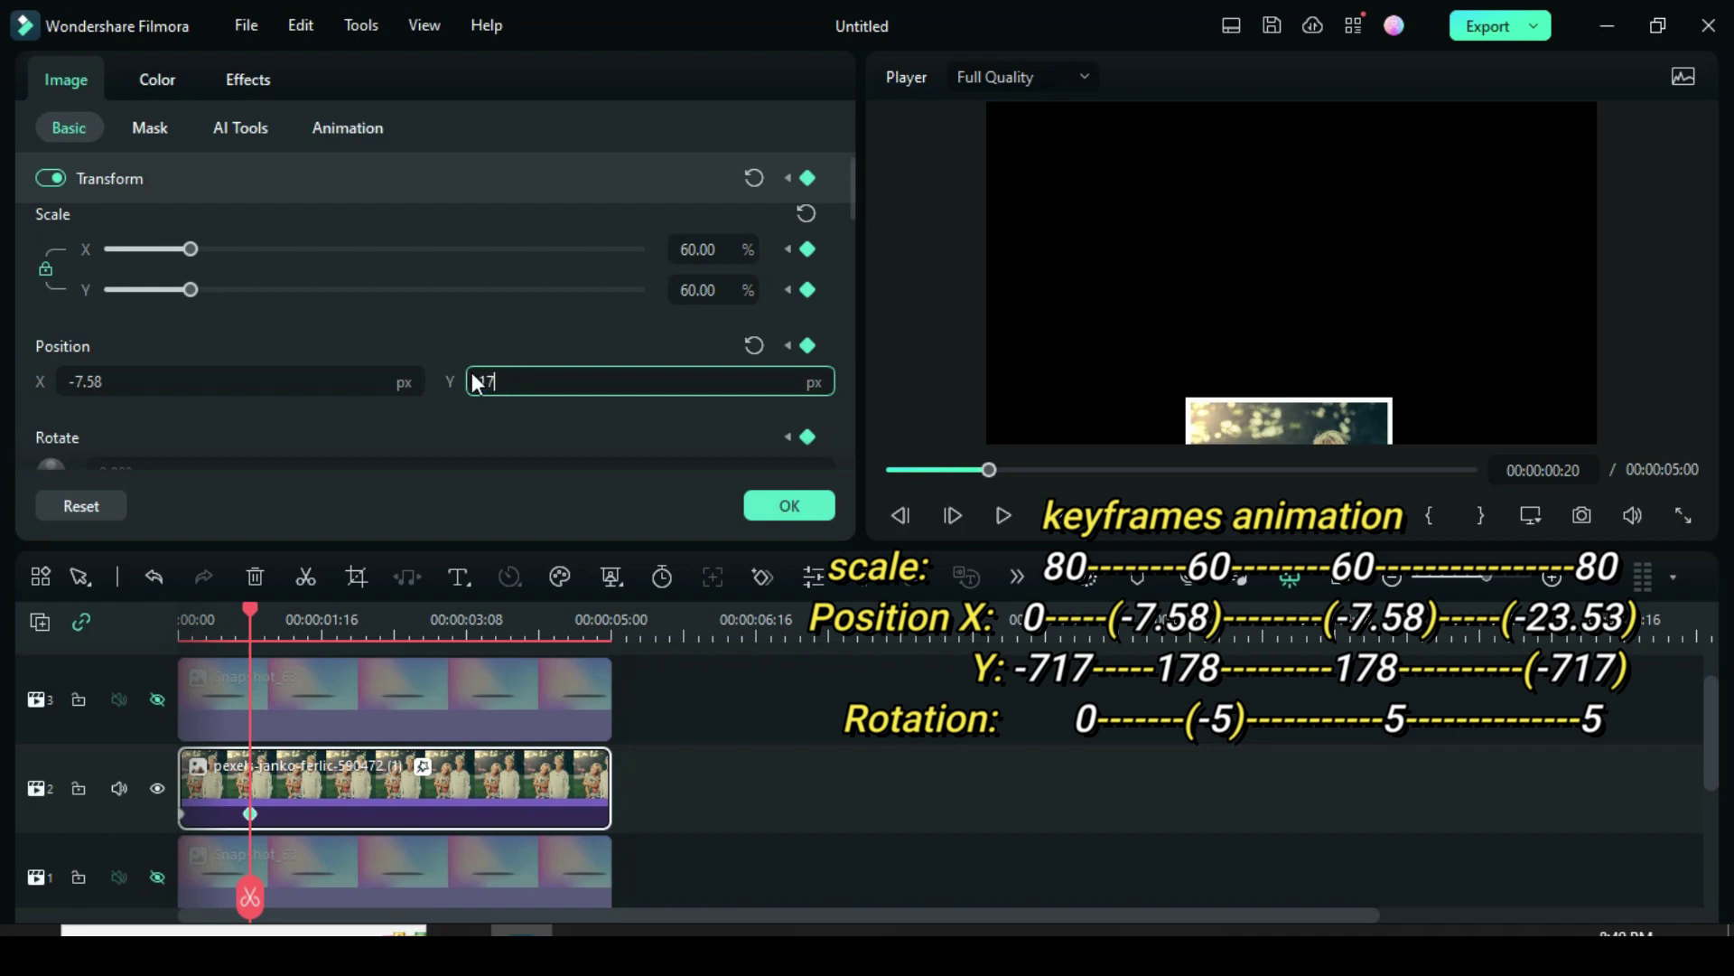
pyautogui.write('8')
pyautogui.press('Return')
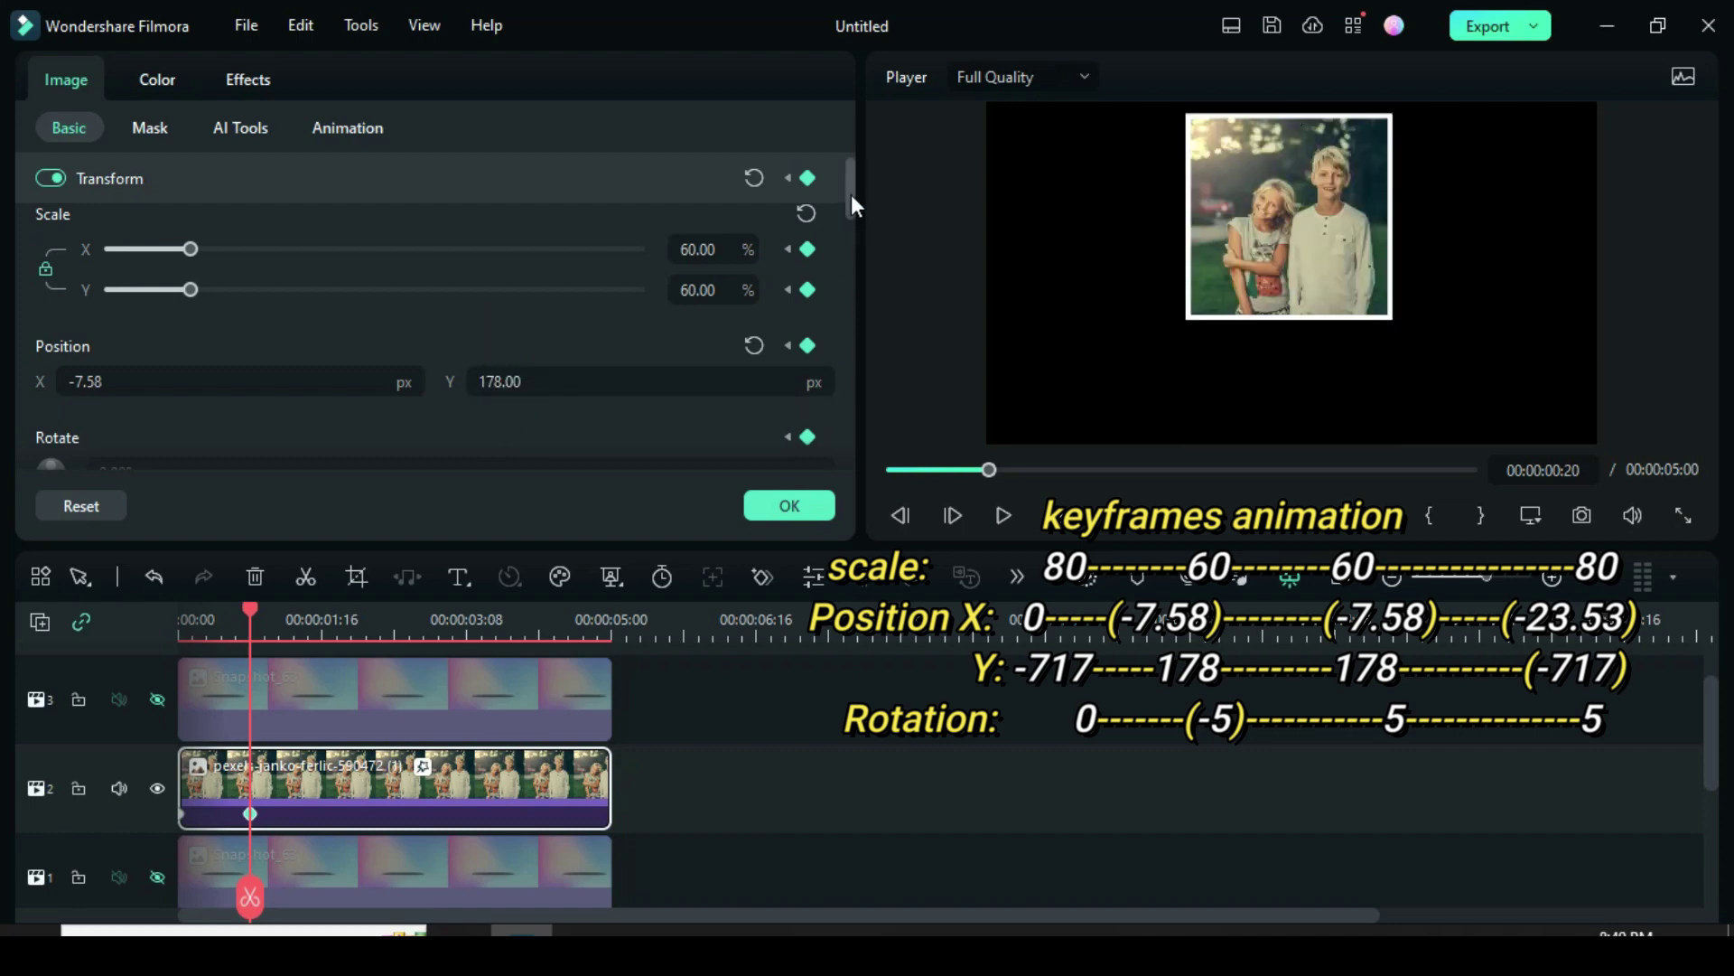
# Tilt the photo to a -5° rotation
pyautogui.scroll(-2, 851, 194)
pyautogui.click(127, 380)
pyautogui.write('-30')
pyautogui.press('Return')
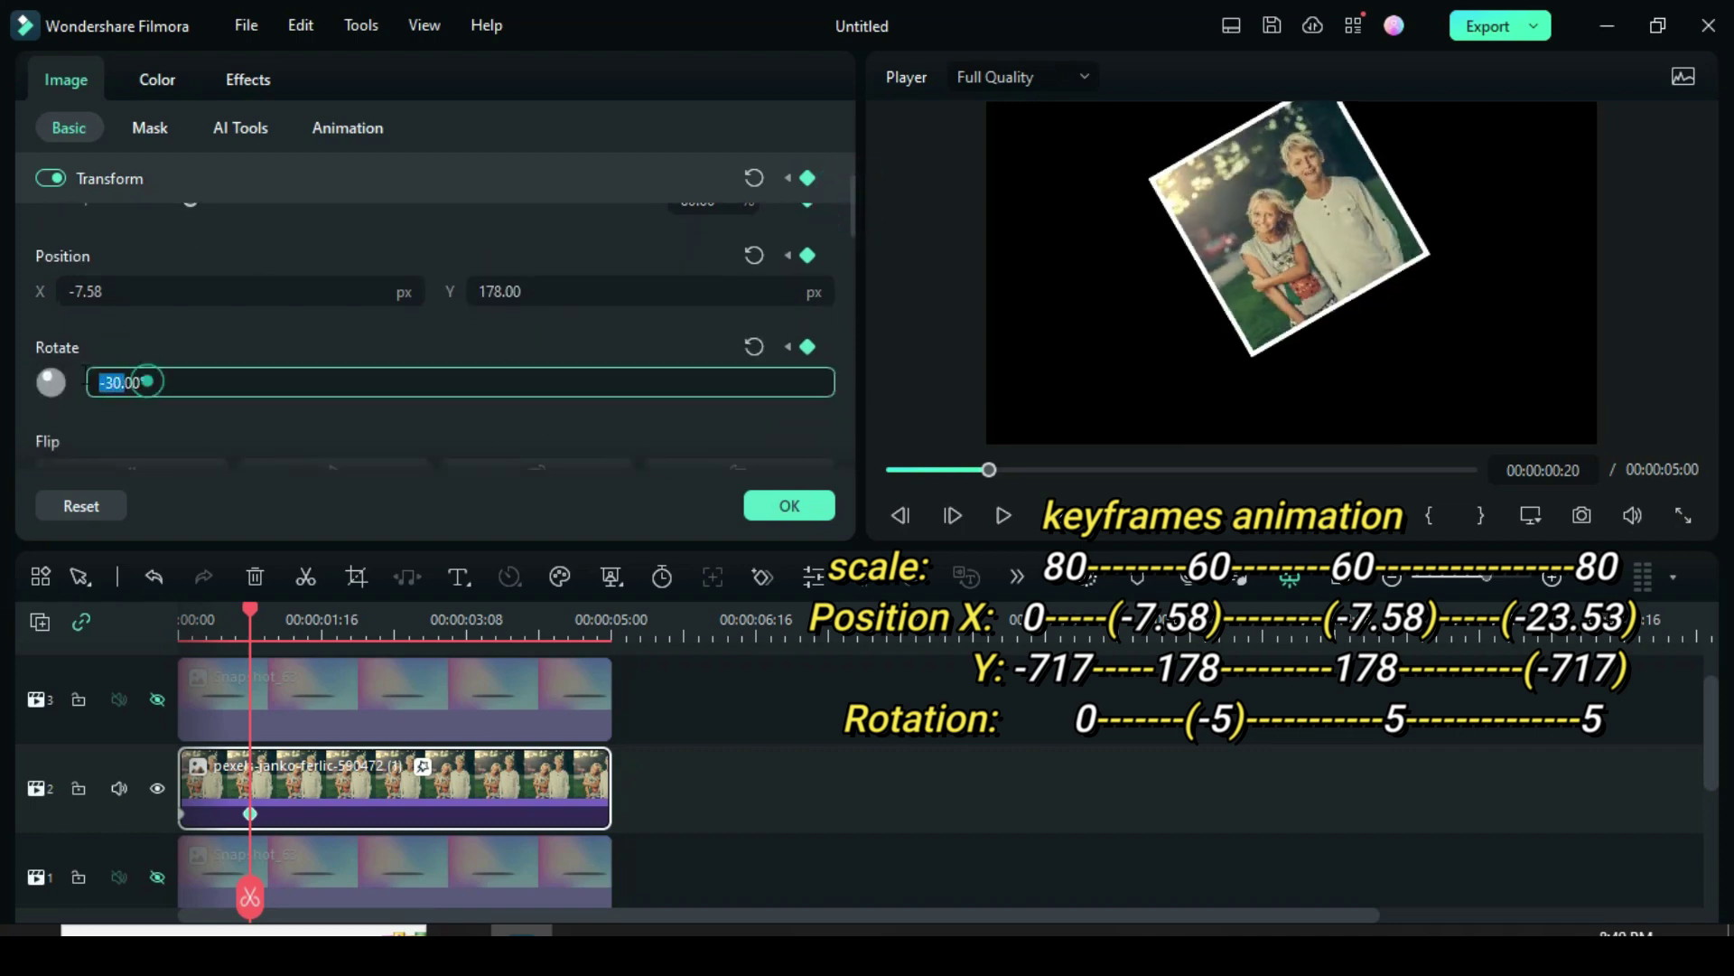
pyautogui.write('-5')
pyautogui.click(135, 343)
pyautogui.click(86, 388)
pyautogui.click(130, 342)
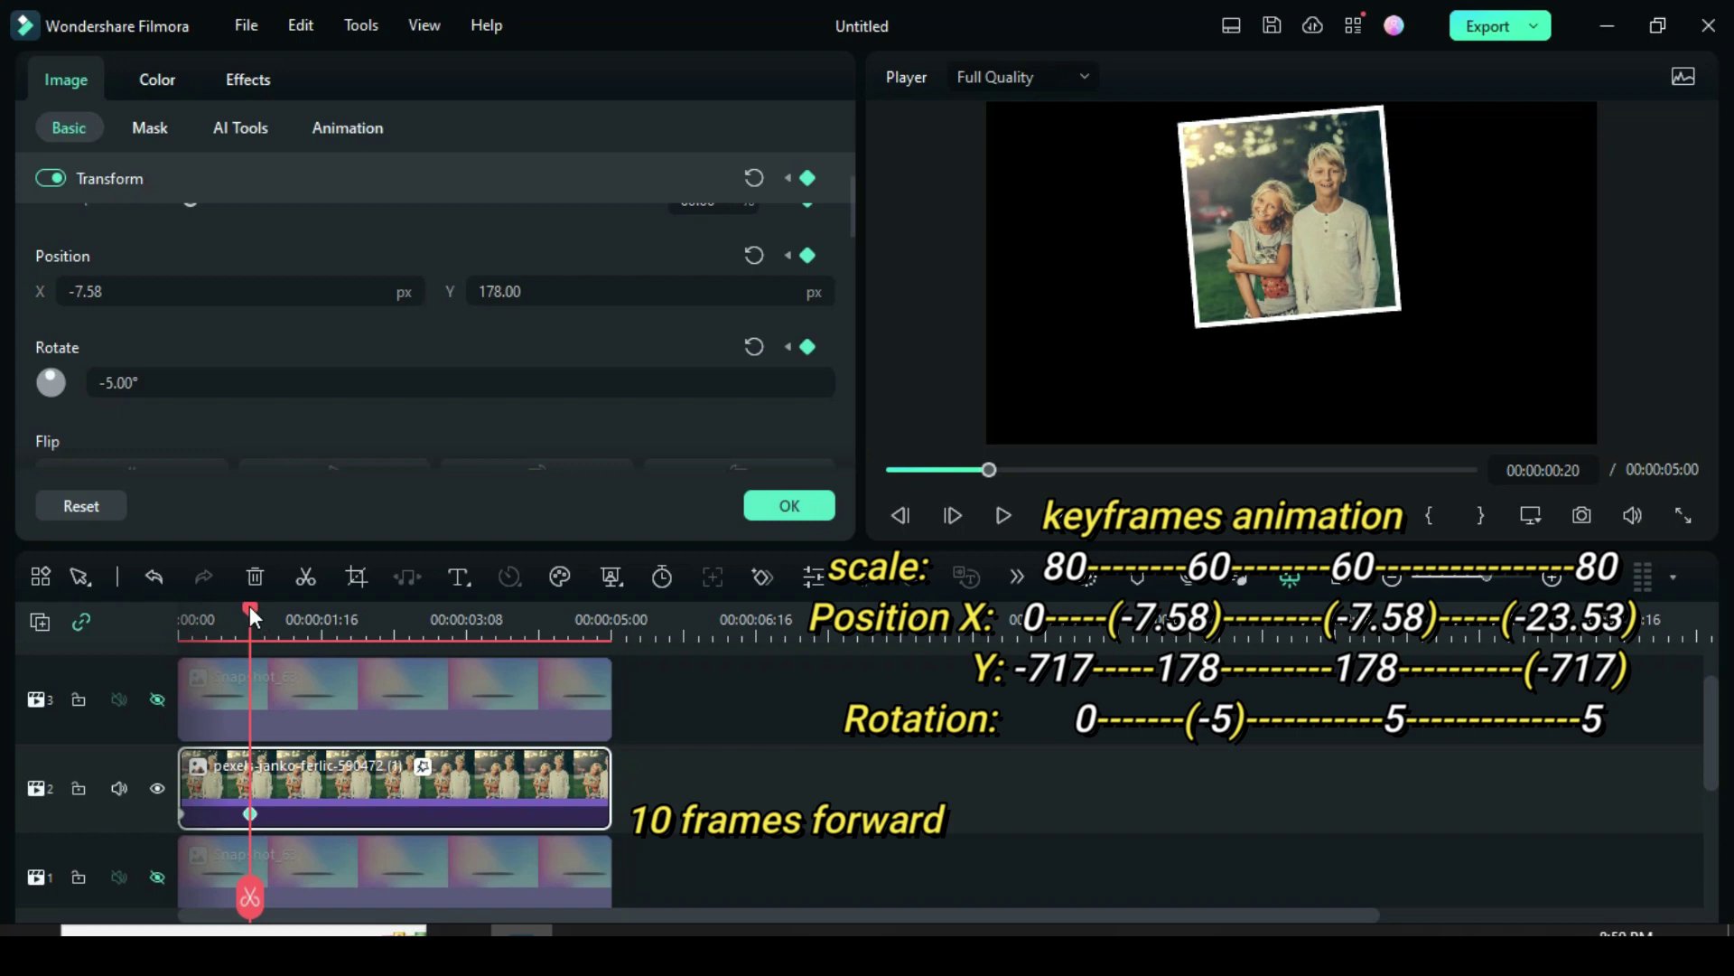
# Add a rotation keyframe at 00:00:02:12 with the photo tilted to 5°
pyautogui.moveTo(249, 615); pyautogui.dragTo(394, 615)
pyautogui.moveTo(851, 218); pyautogui.dragTo(852, 189)
pyautogui.click(810, 269)
pyautogui.click(109, 307)
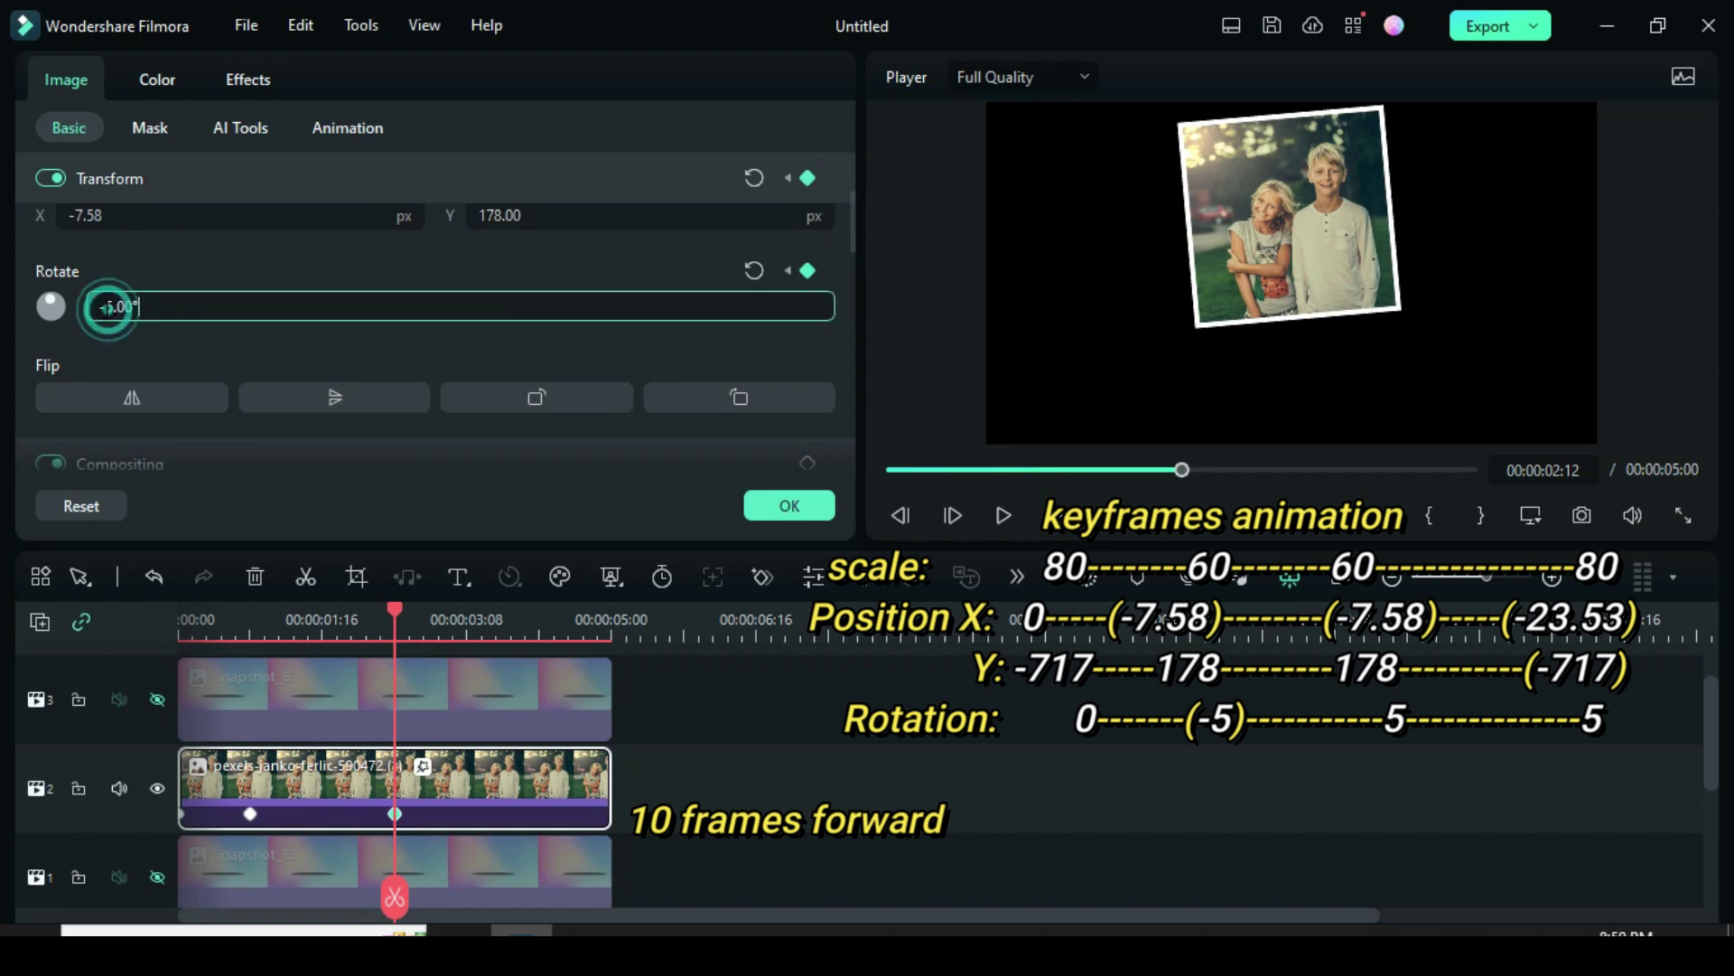
pyautogui.press('BackSpace')
pyautogui.press('Return')
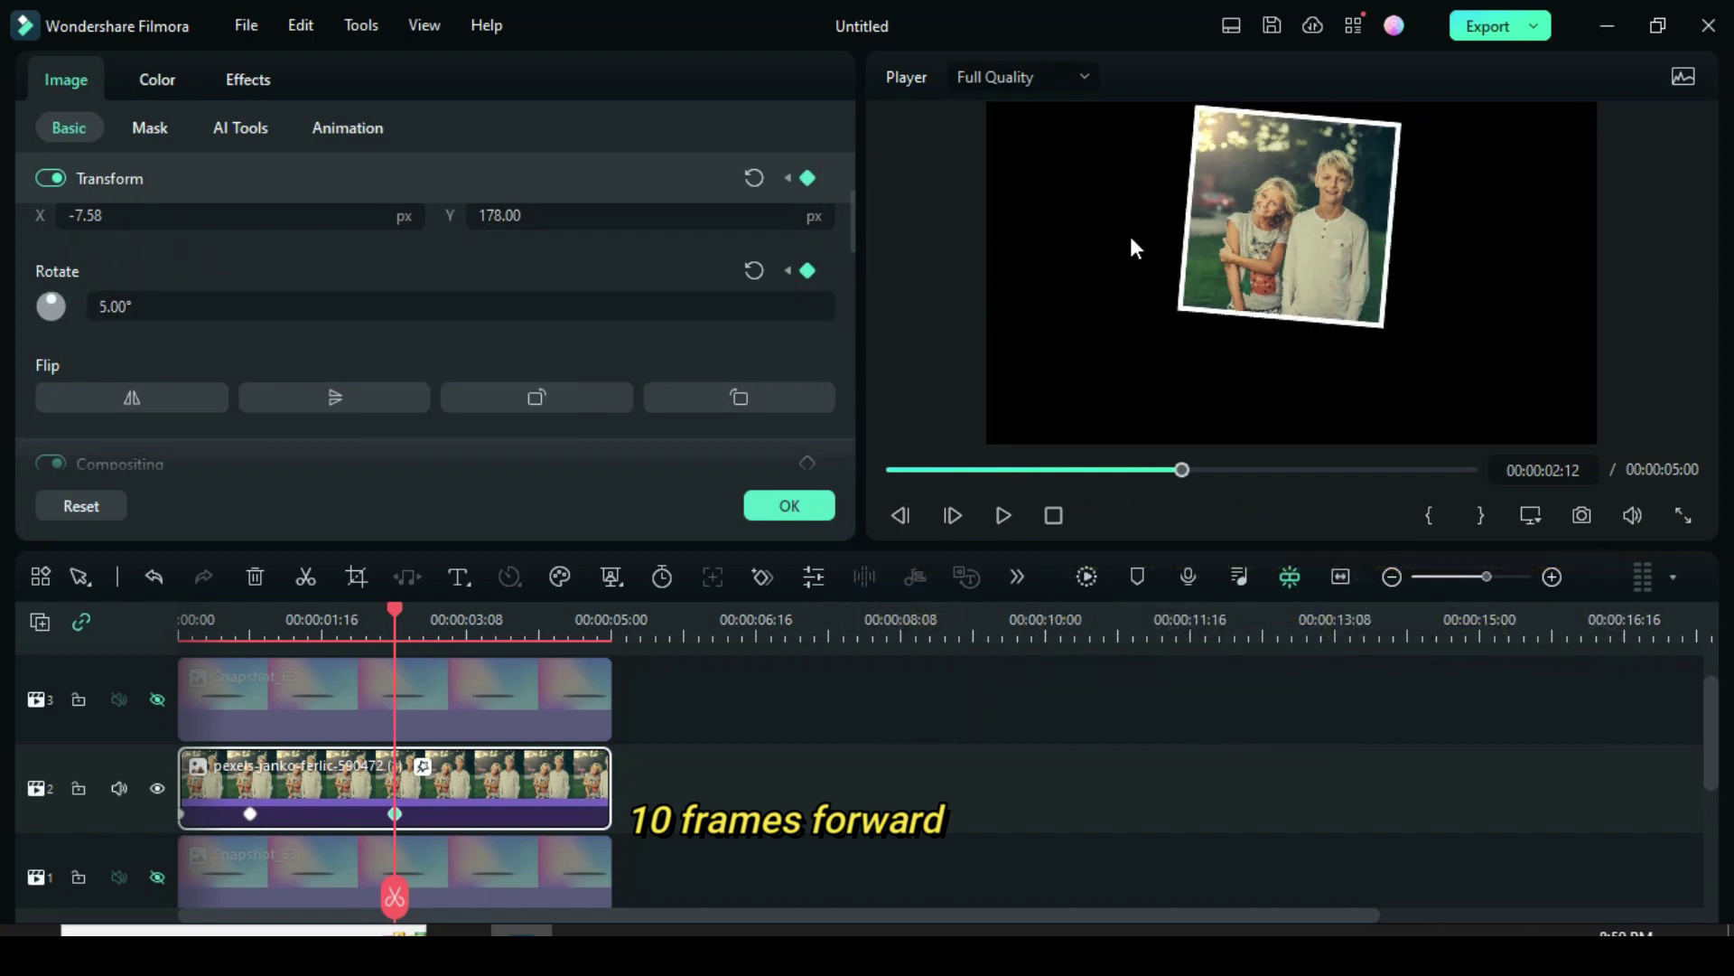
# At 00:00:03:08, add keyframes and set the photo's scale to 80%
pyautogui.moveTo(400, 607); pyautogui.dragTo(466, 598)
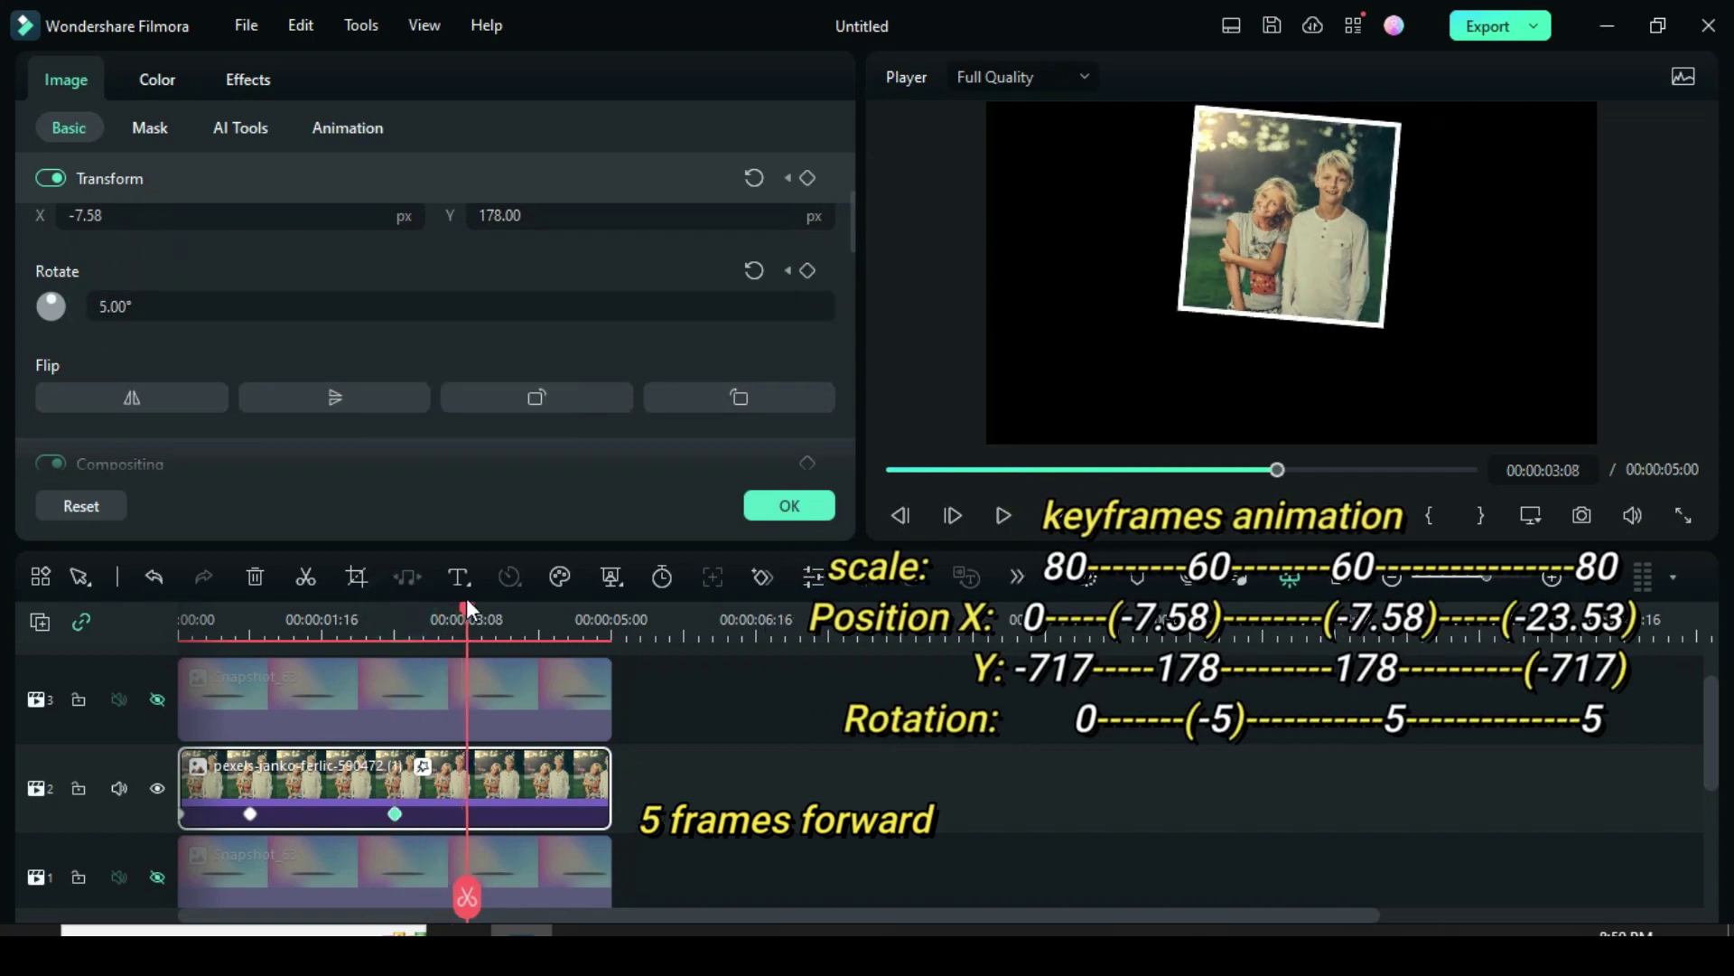
pyautogui.moveTo(850, 228); pyautogui.dragTo(848, 192)
pyautogui.click(808, 369)
pyautogui.click(807, 321)
pyautogui.moveTo(706, 275); pyautogui.dragTo(659, 275)
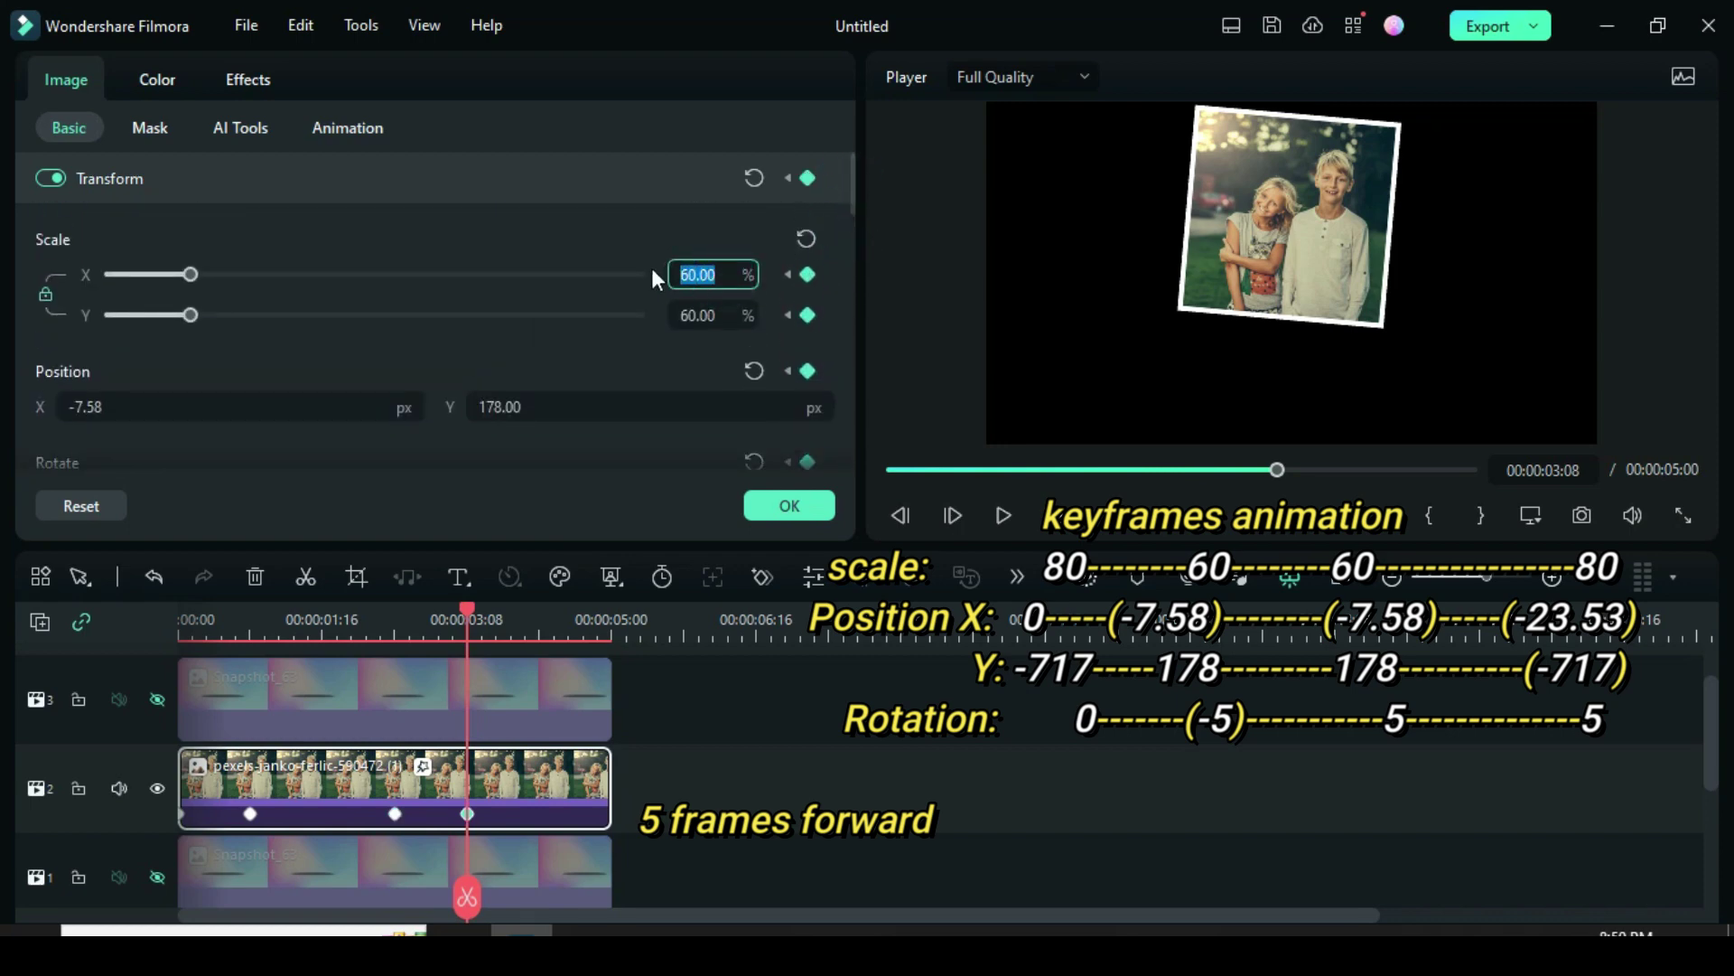
pyautogui.write('80')
pyautogui.press('Return')
# Move the photo to X -23.53, Y -717 so it drops below the frame
pyautogui.moveTo(104, 406); pyautogui.dragTo(65, 407)
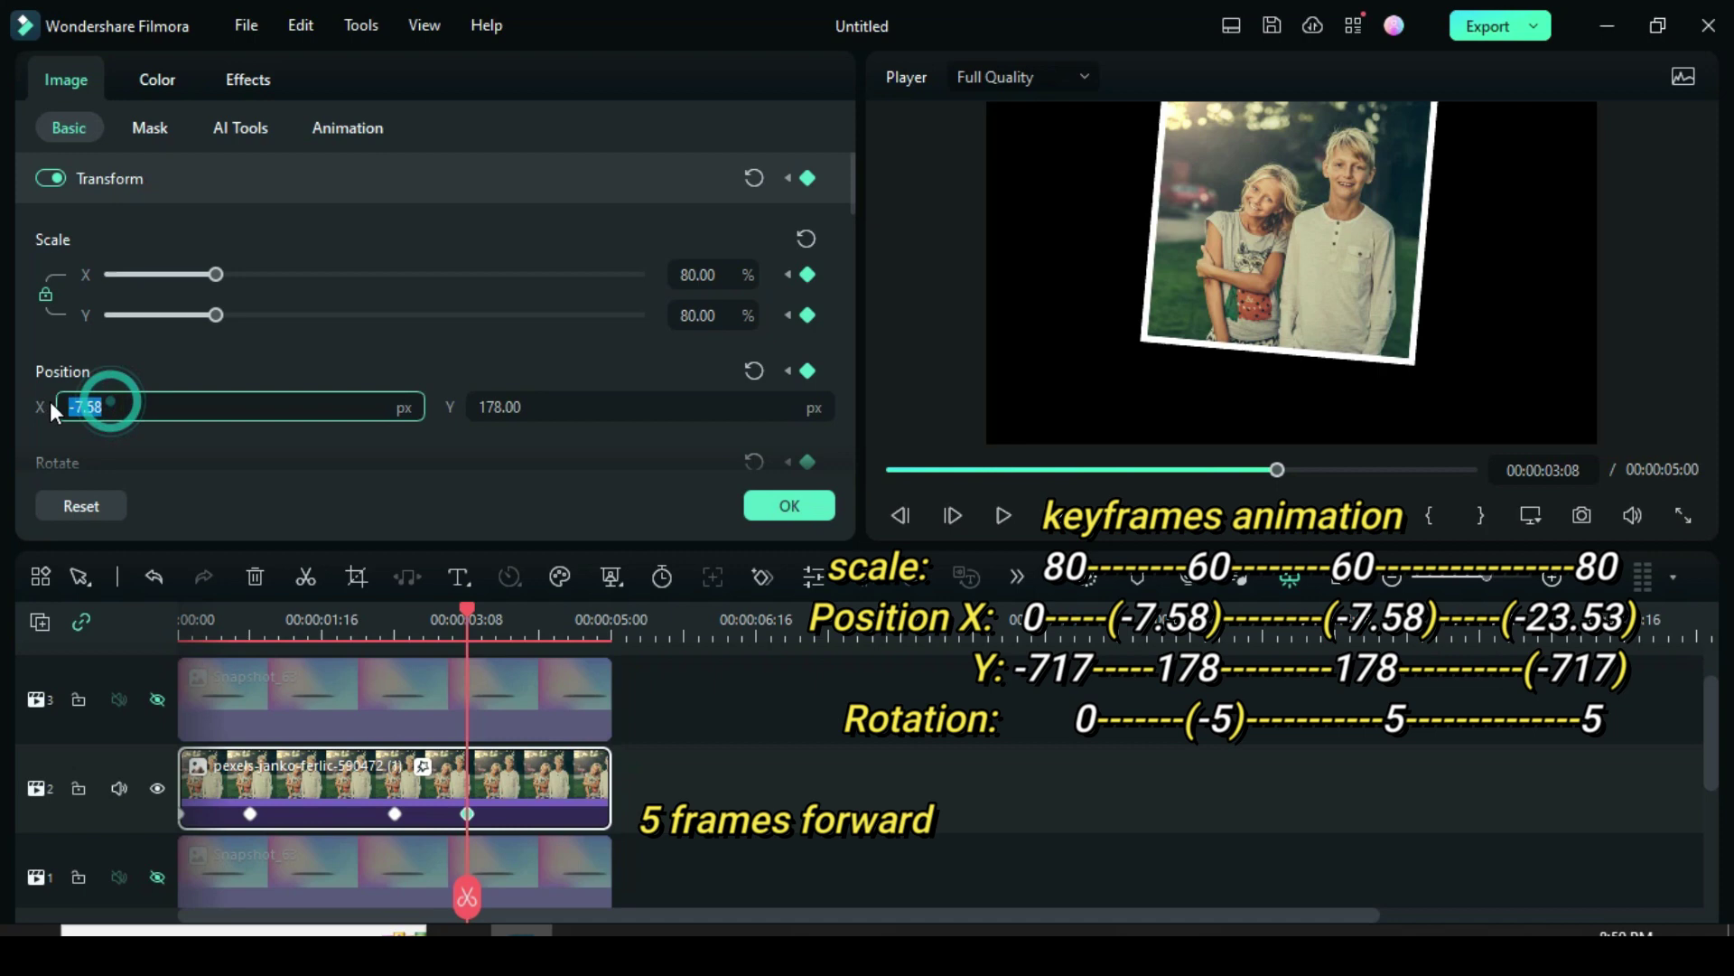
pyautogui.write('-')
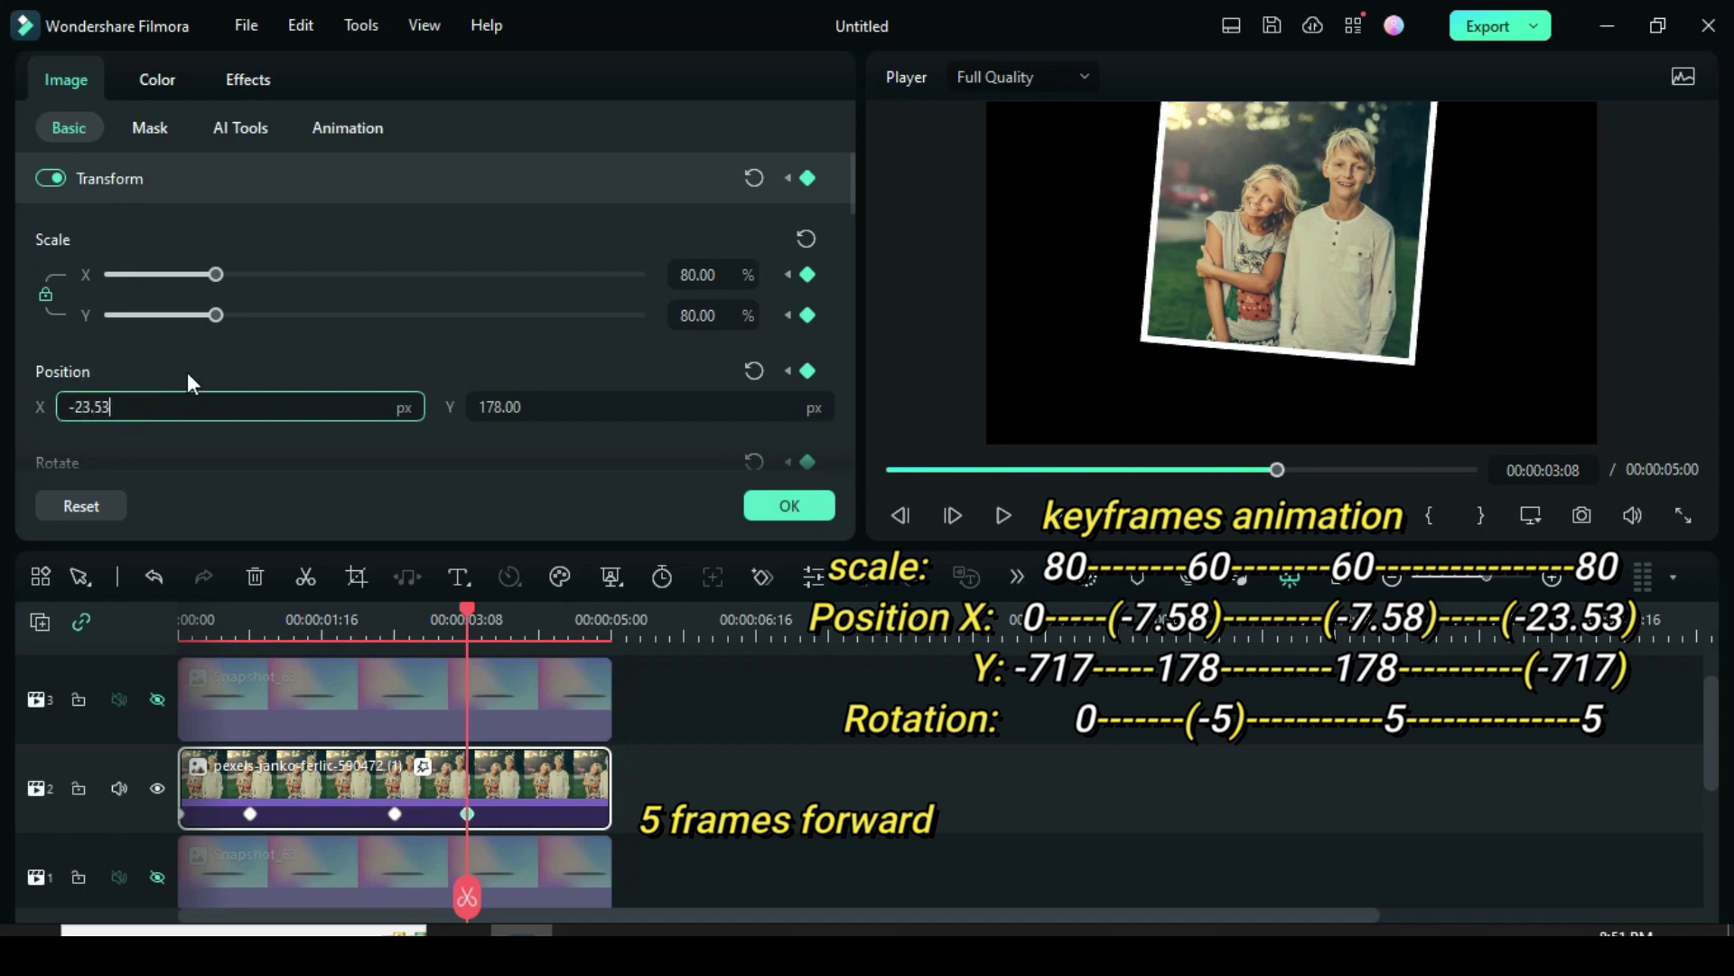
pyautogui.press('Return')
pyautogui.moveTo(522, 407); pyautogui.dragTo(489, 404)
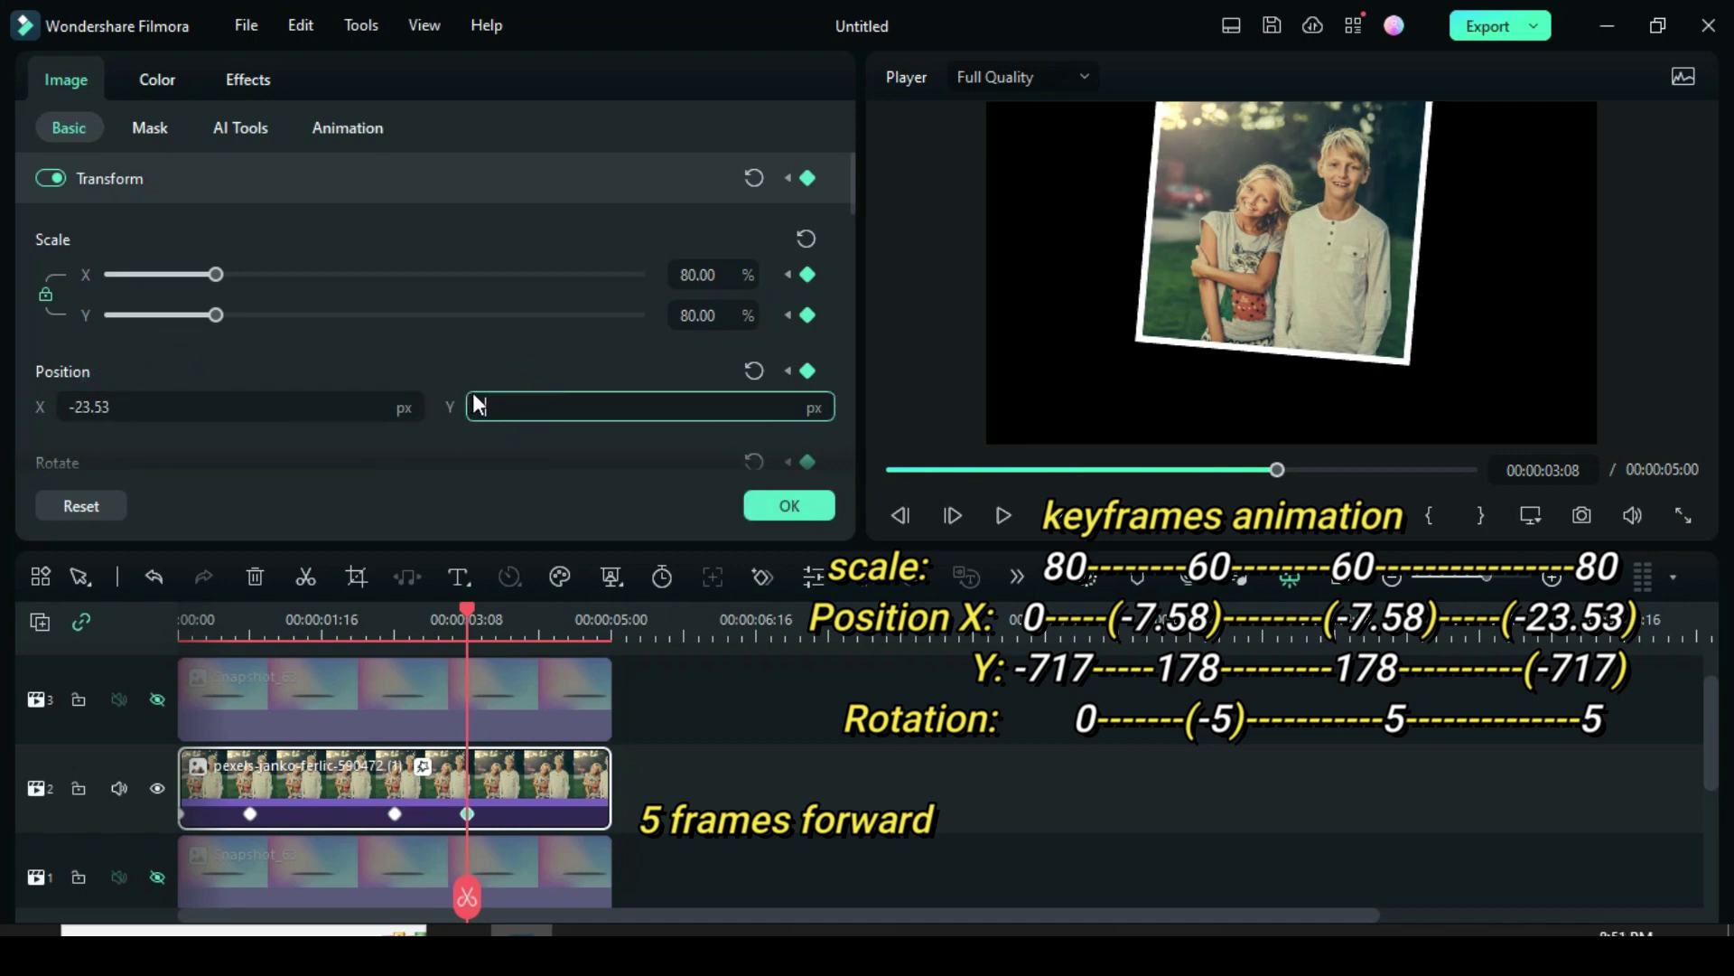
pyautogui.write('-717')
pyautogui.press('Return')
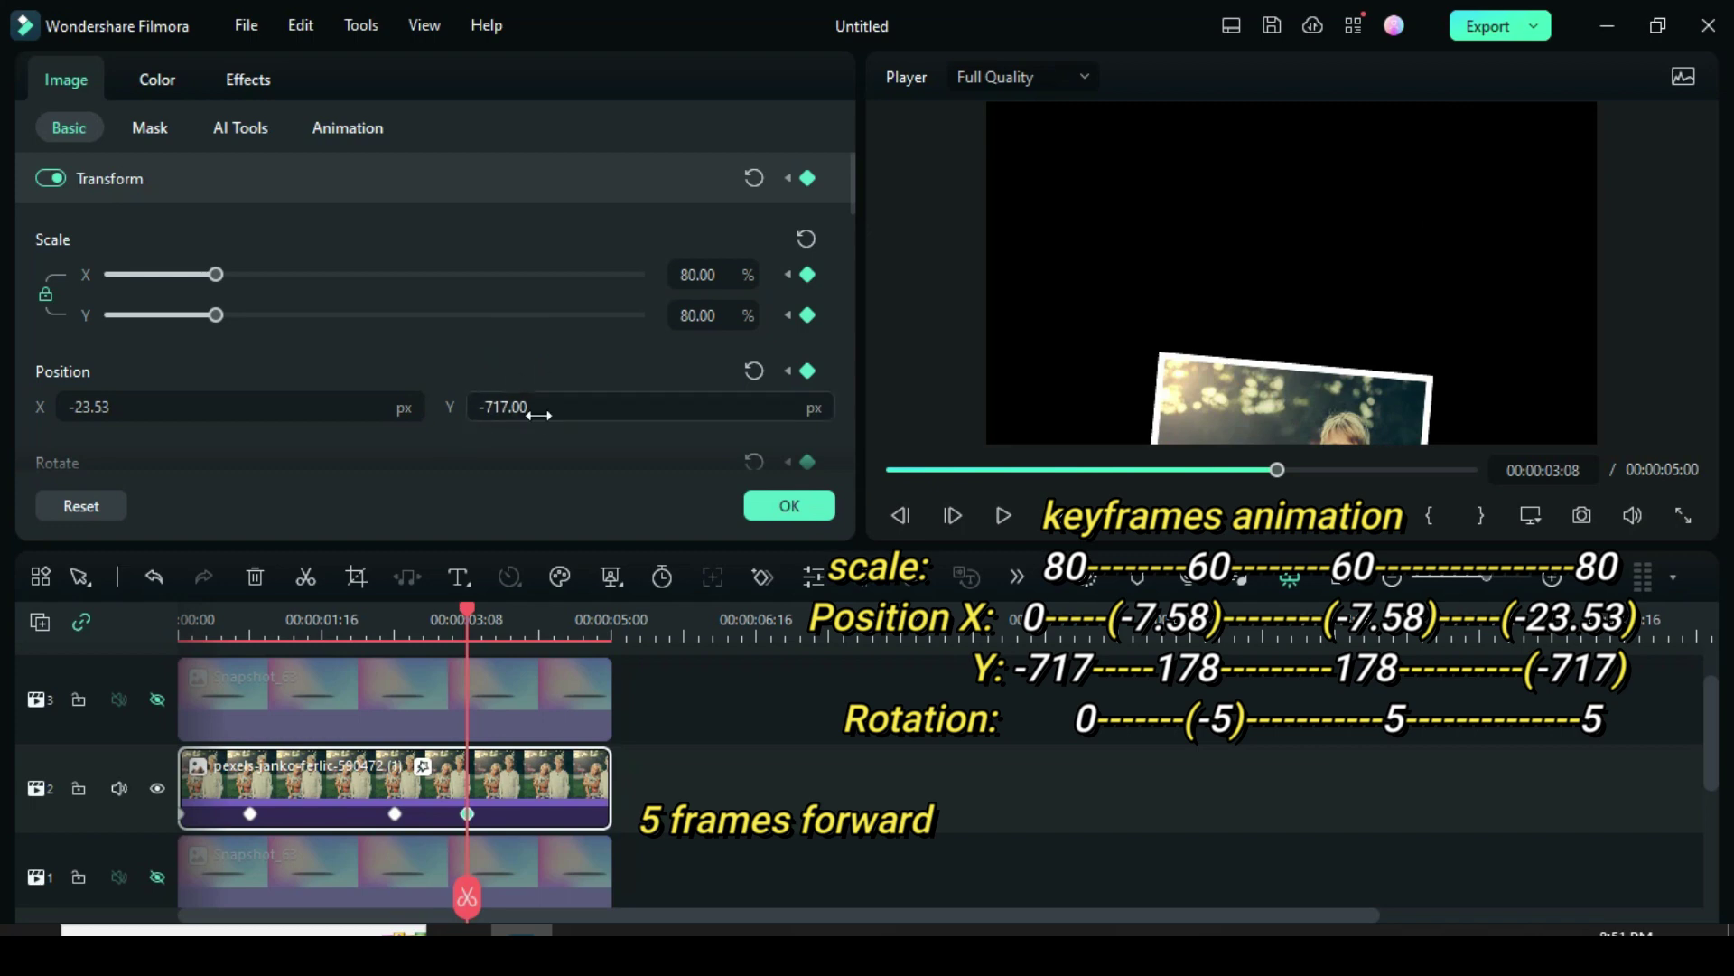
pyautogui.moveTo(850, 191); pyautogui.dragTo(855, 235)
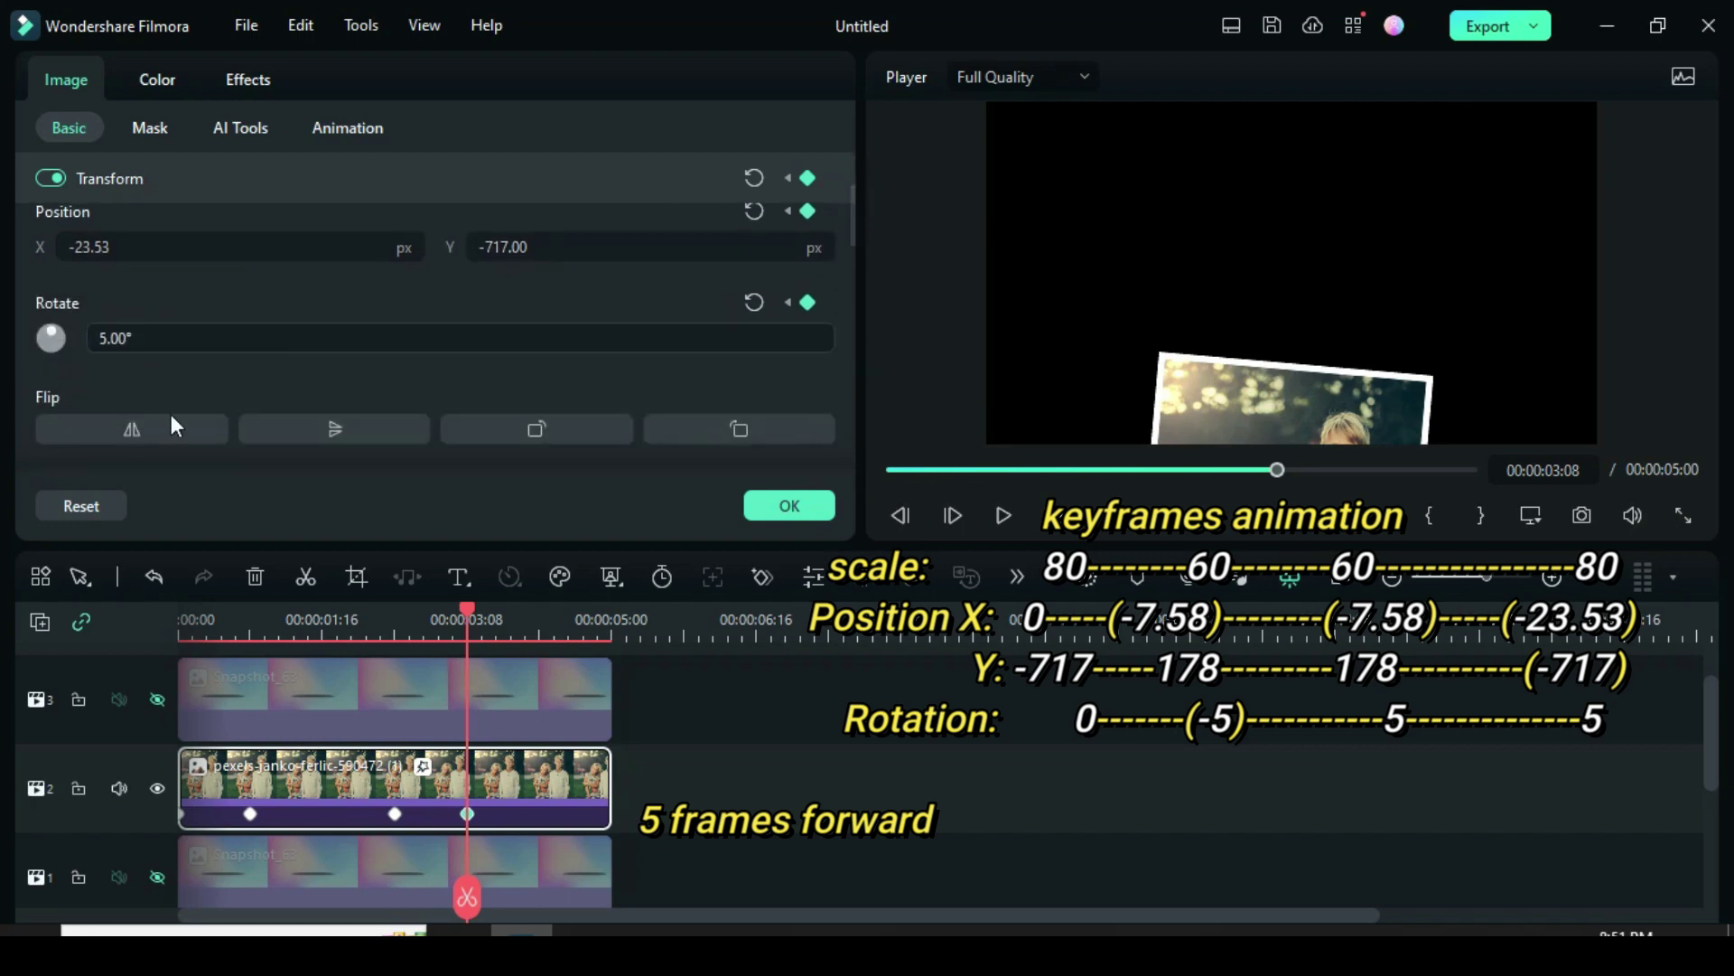
# Return to the start and unhide both Snapshot_63 background tracks
pyautogui.moveTo(848, 230); pyautogui.dragTo(854, 207)
pyautogui.click(889, 470)
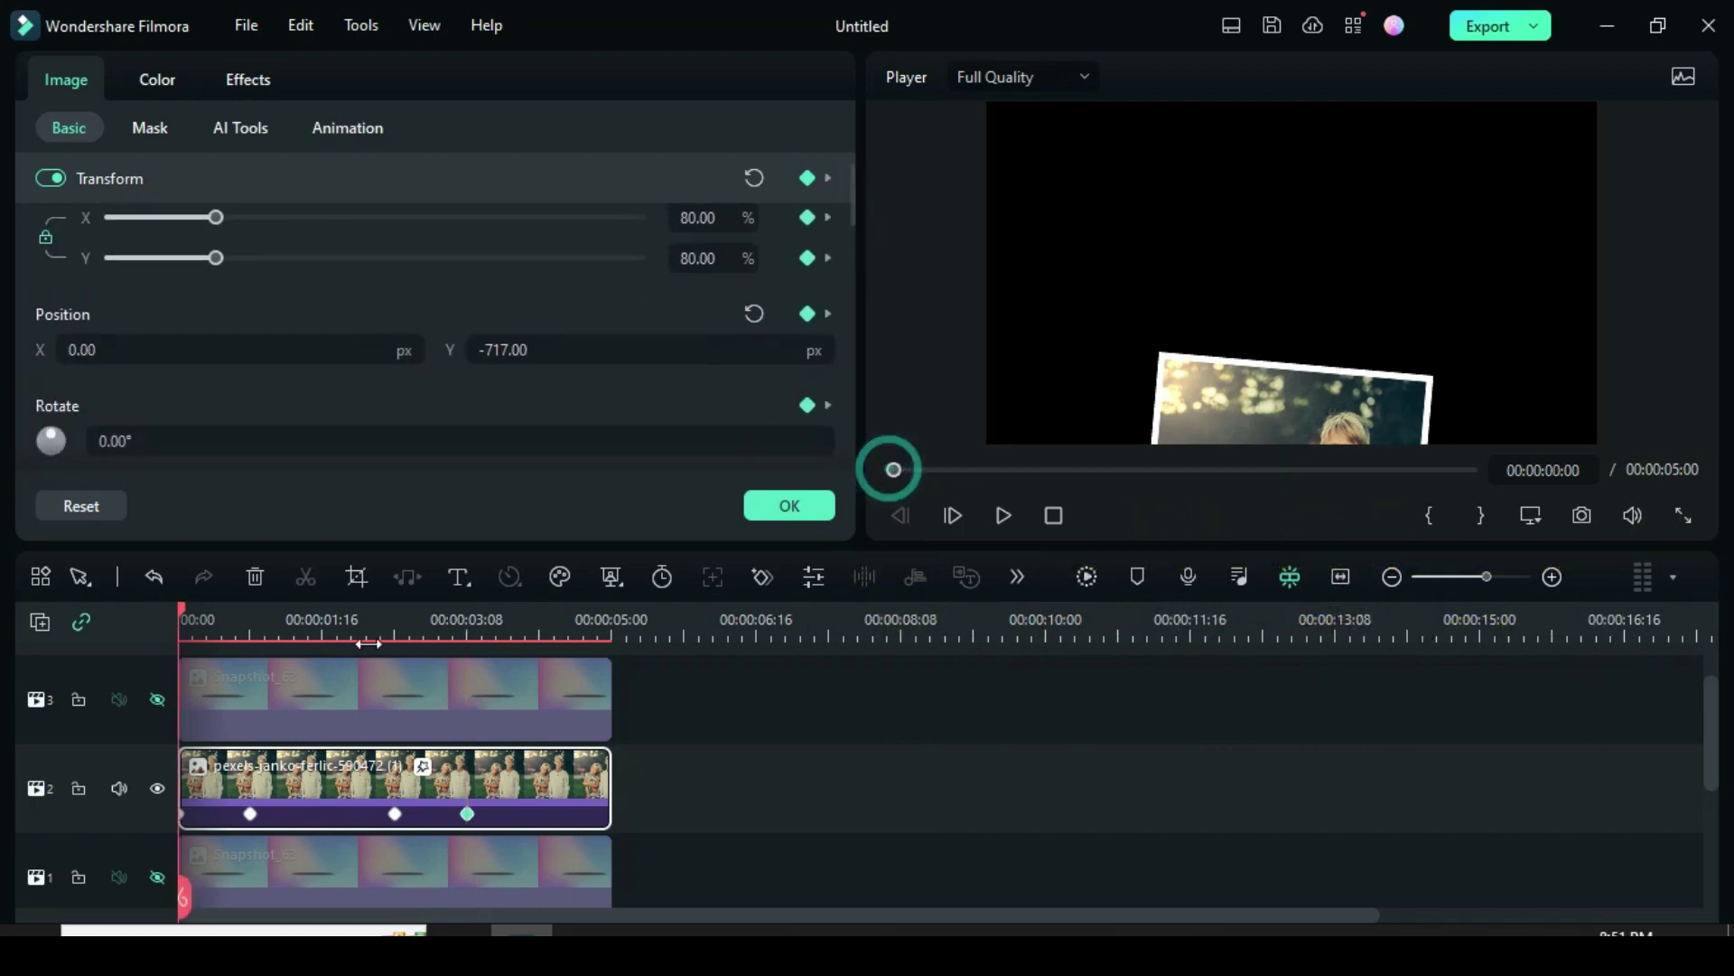
pyautogui.click(157, 699)
pyautogui.click(157, 877)
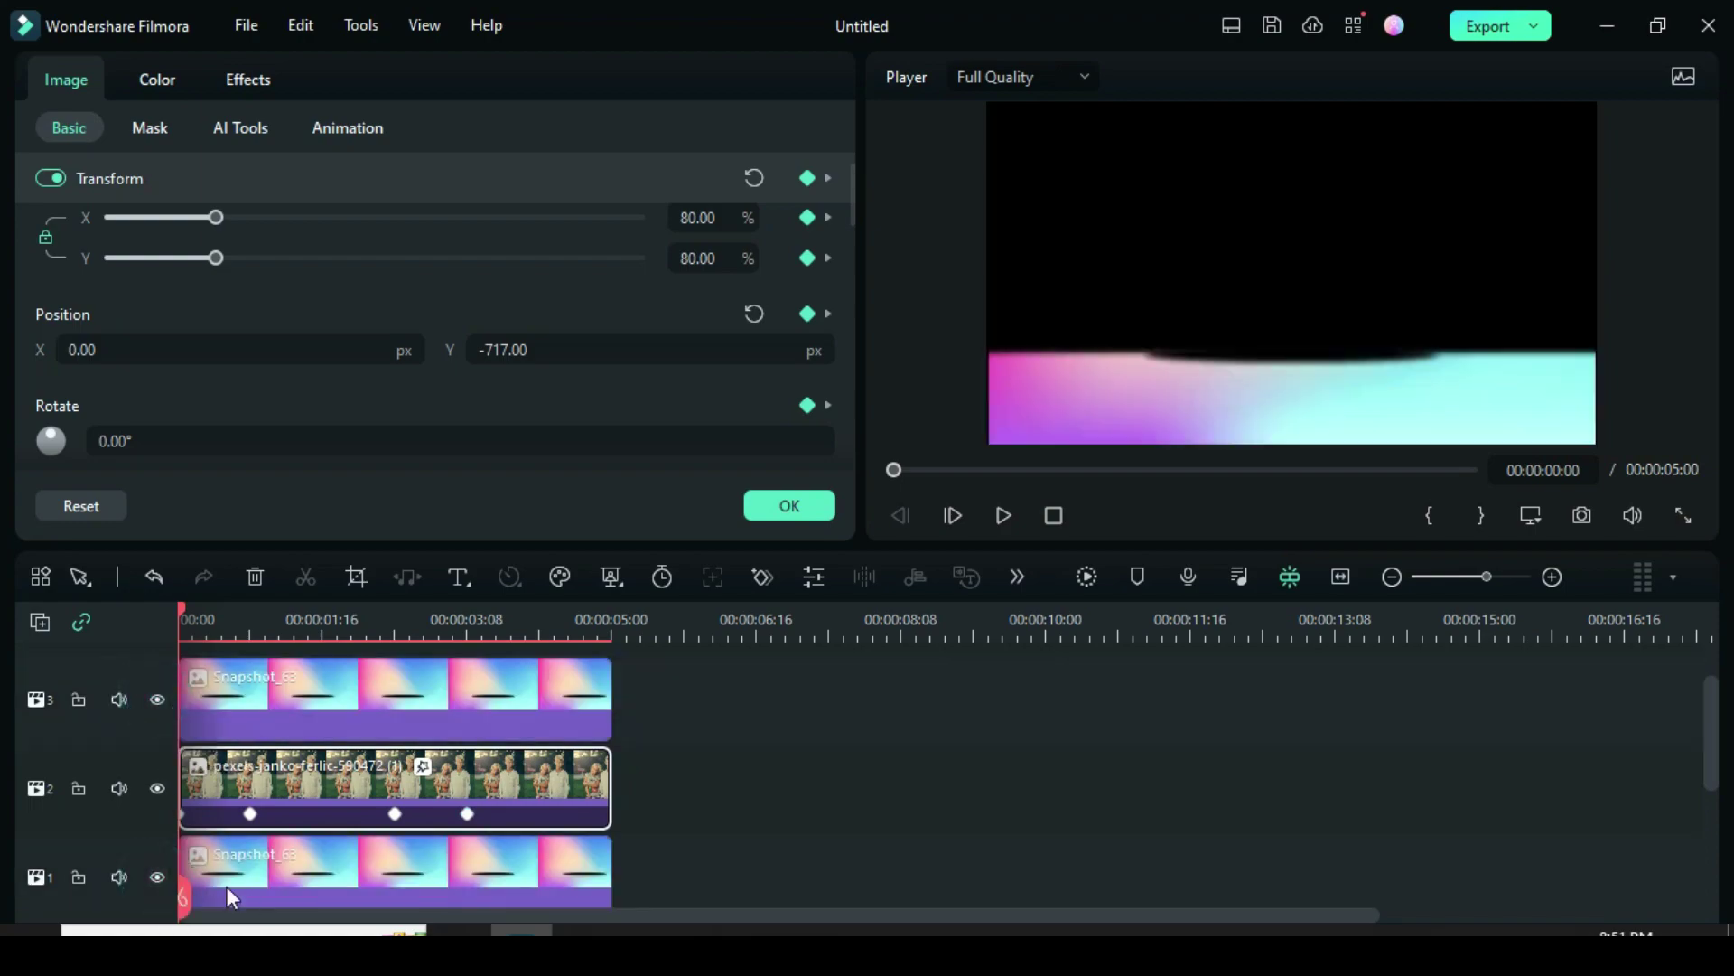
# Render the preview, play the bounce animation, then return to the start
pyautogui.click(1088, 577)
pyautogui.click(1001, 512)
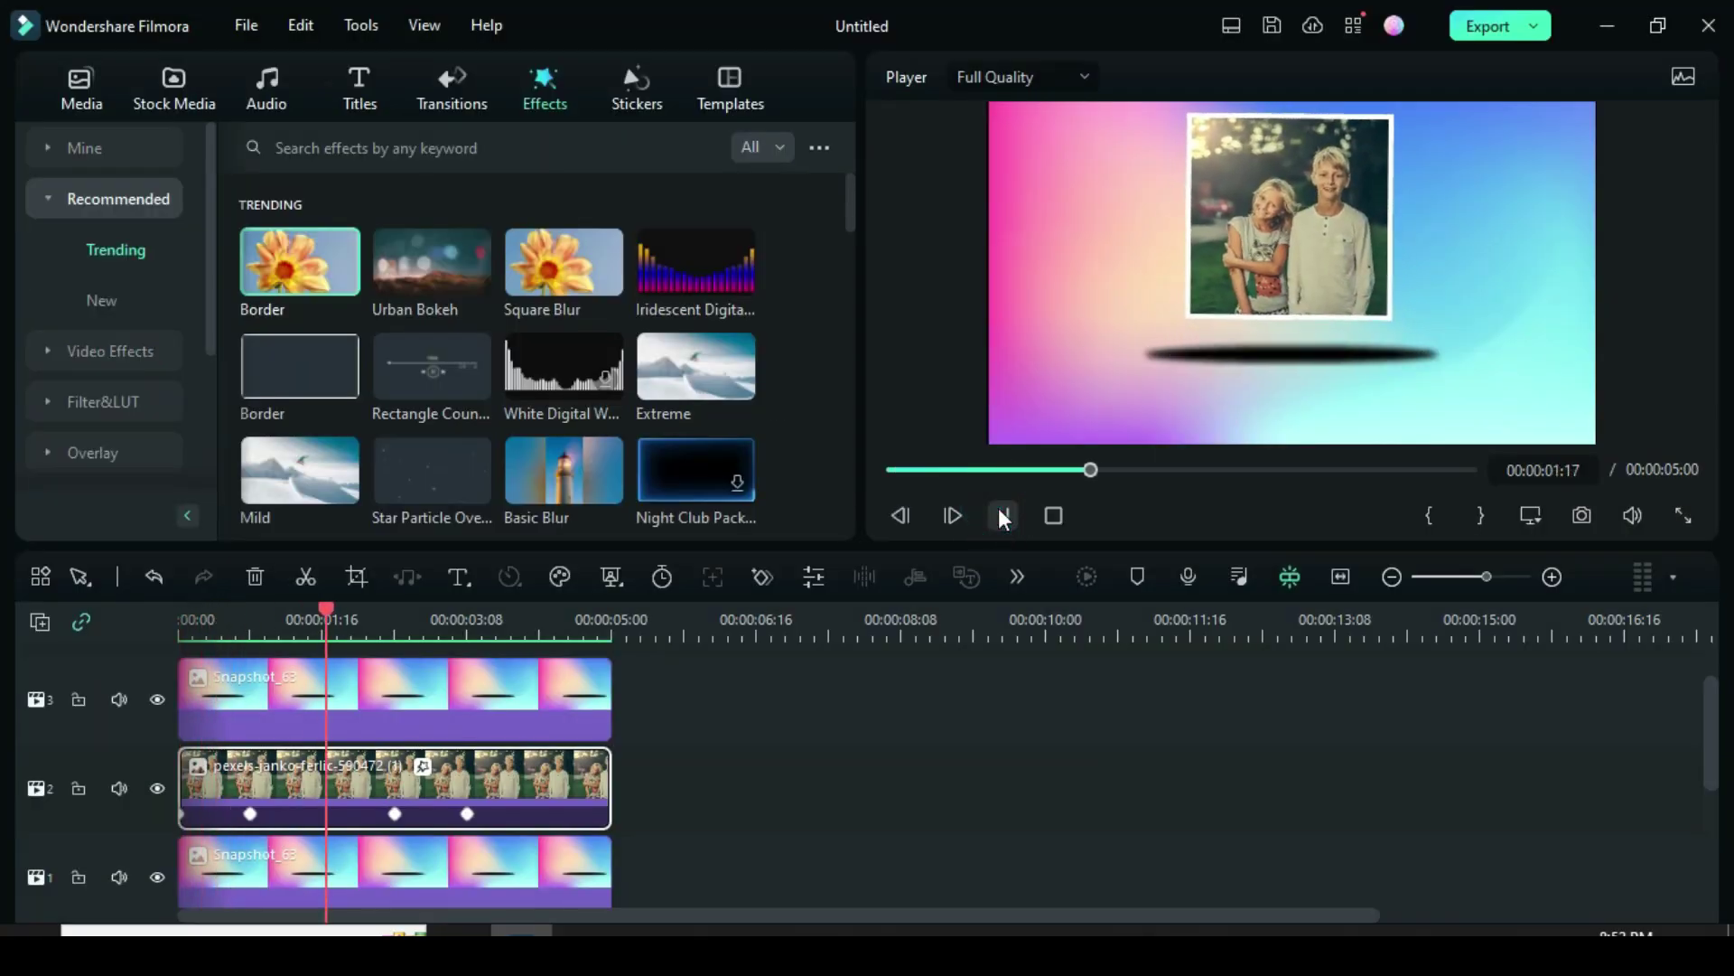
pyautogui.click(1001, 511)
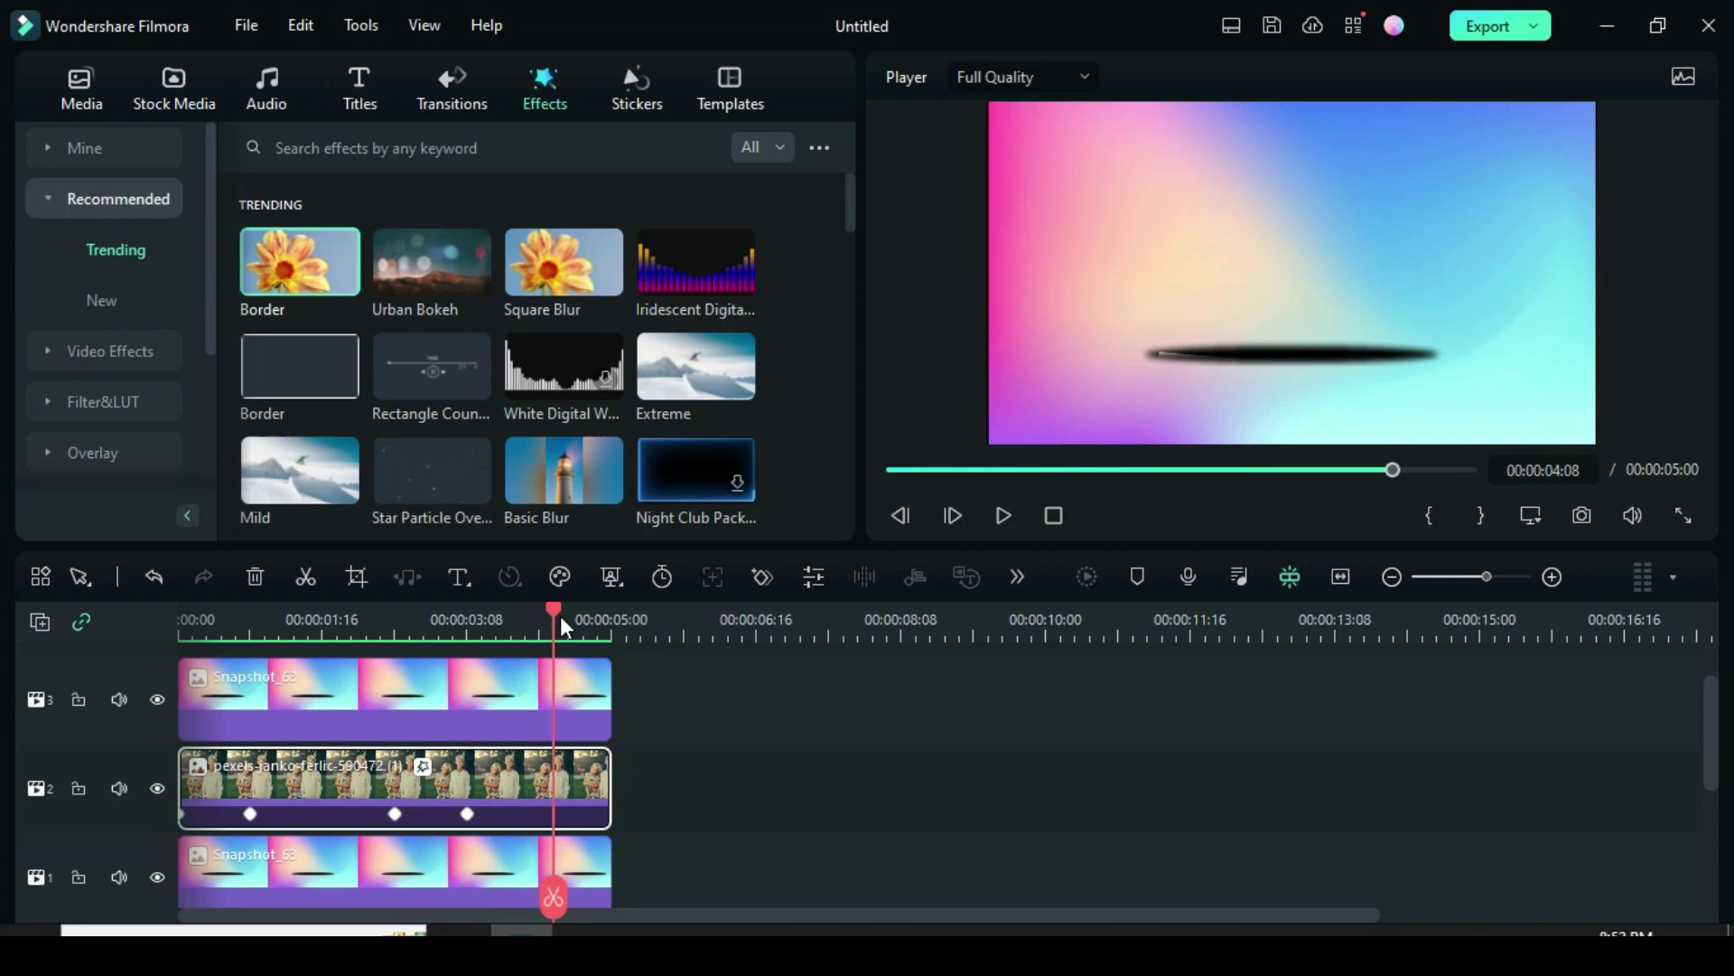
pyautogui.click(185, 632)
# Set the photo's Border effect to size 4 and blur 2, then play the preview
pyautogui.click(324, 783)
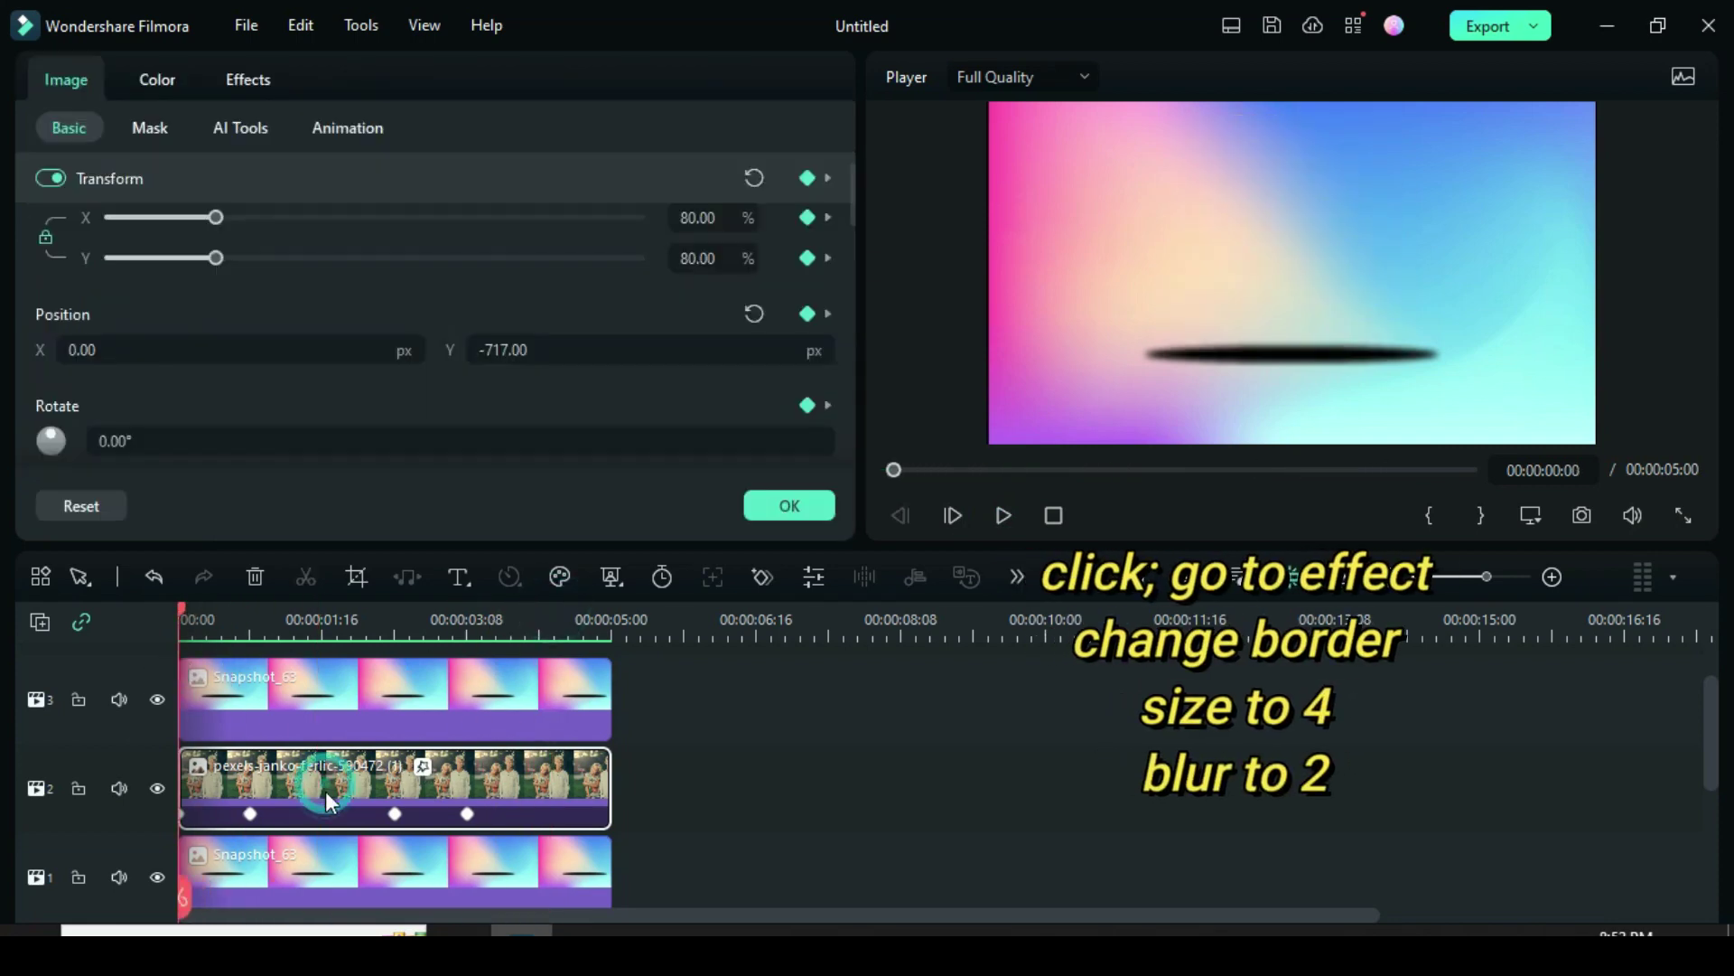
pyautogui.click(231, 79)
pyautogui.doubleClick(770, 325)
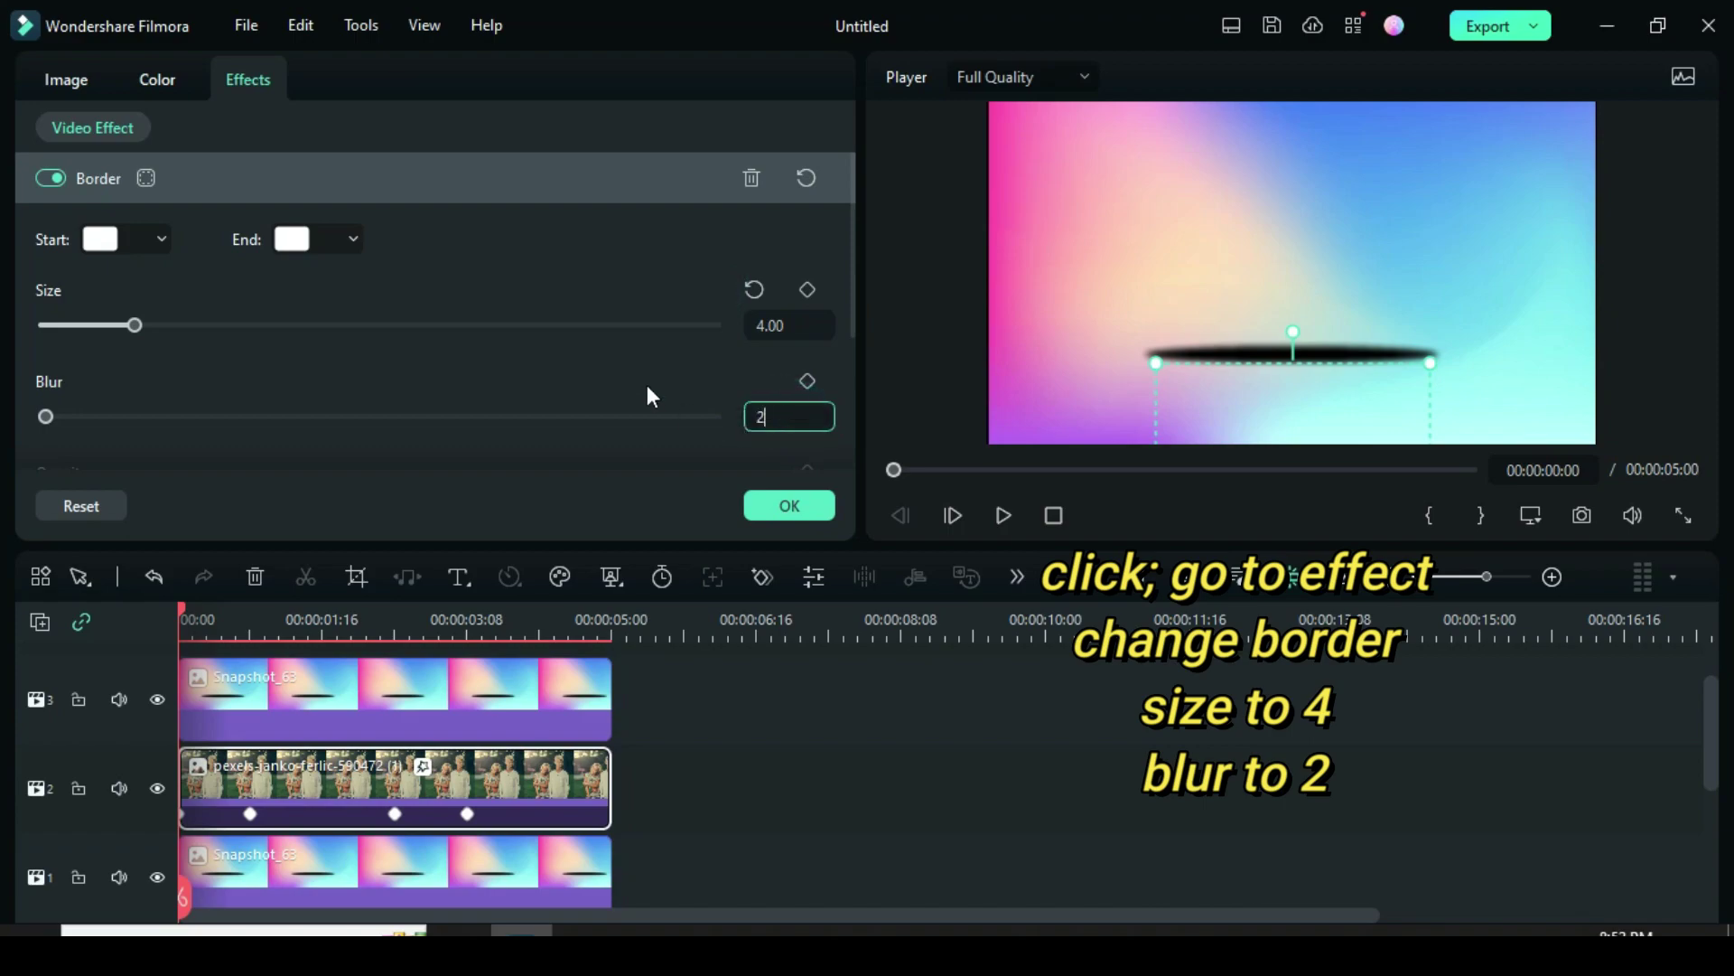
pyautogui.click(786, 503)
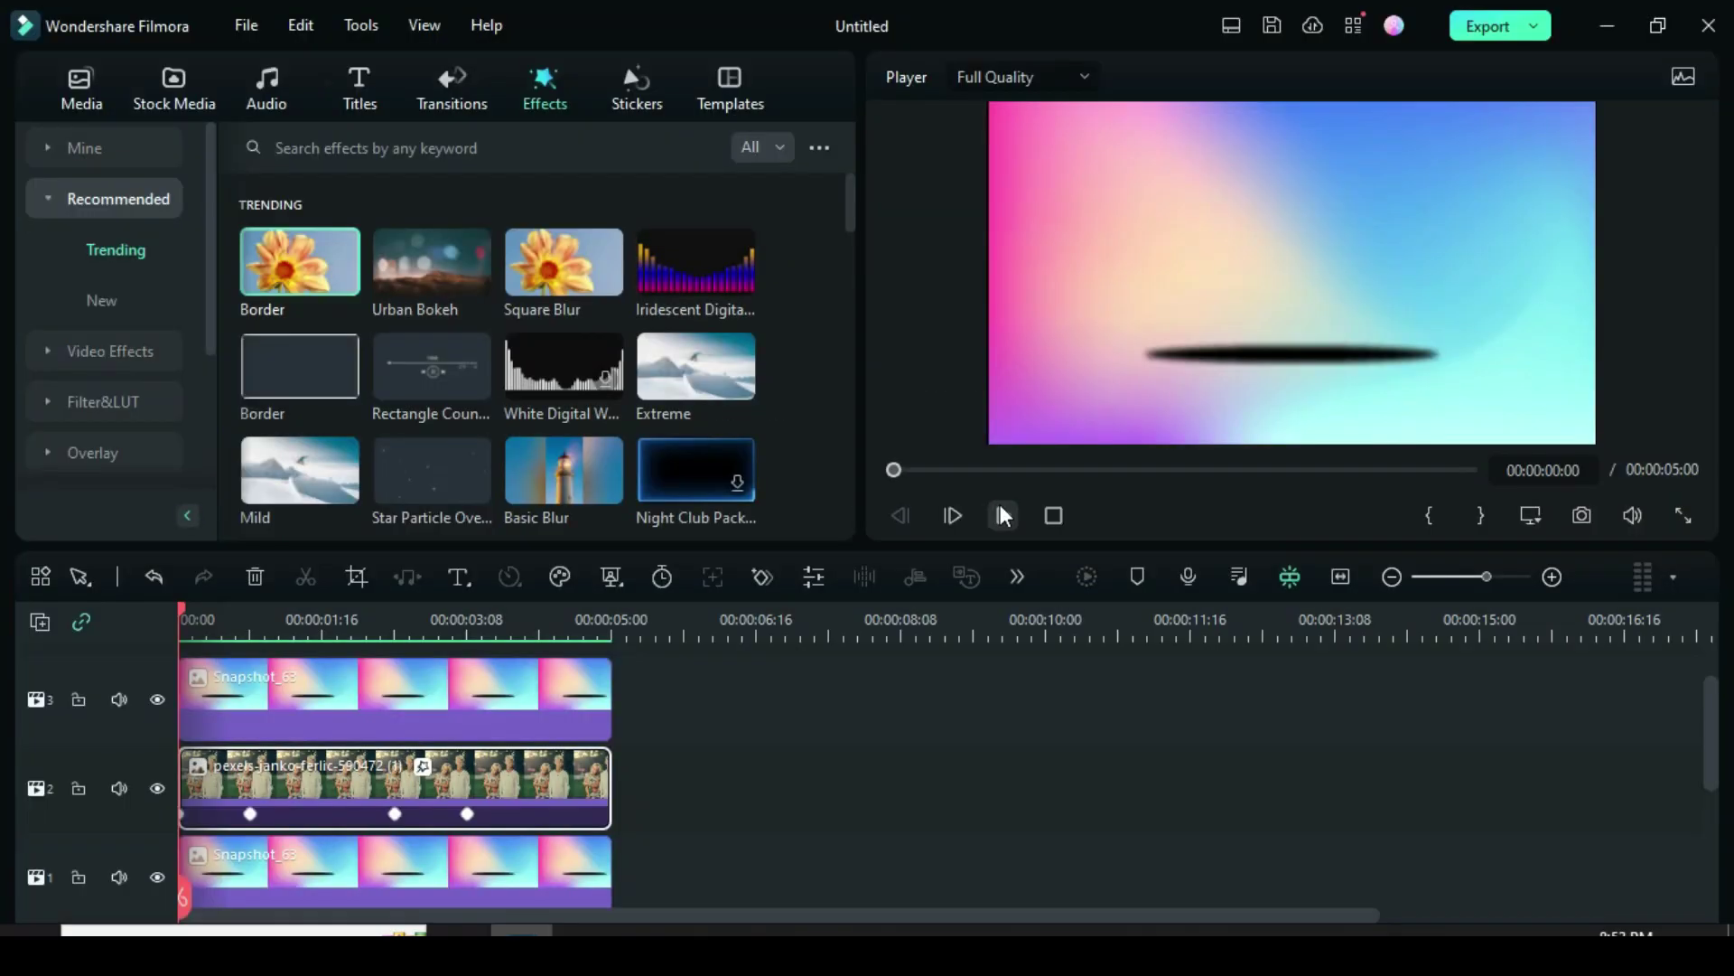
pyautogui.click(999, 506)
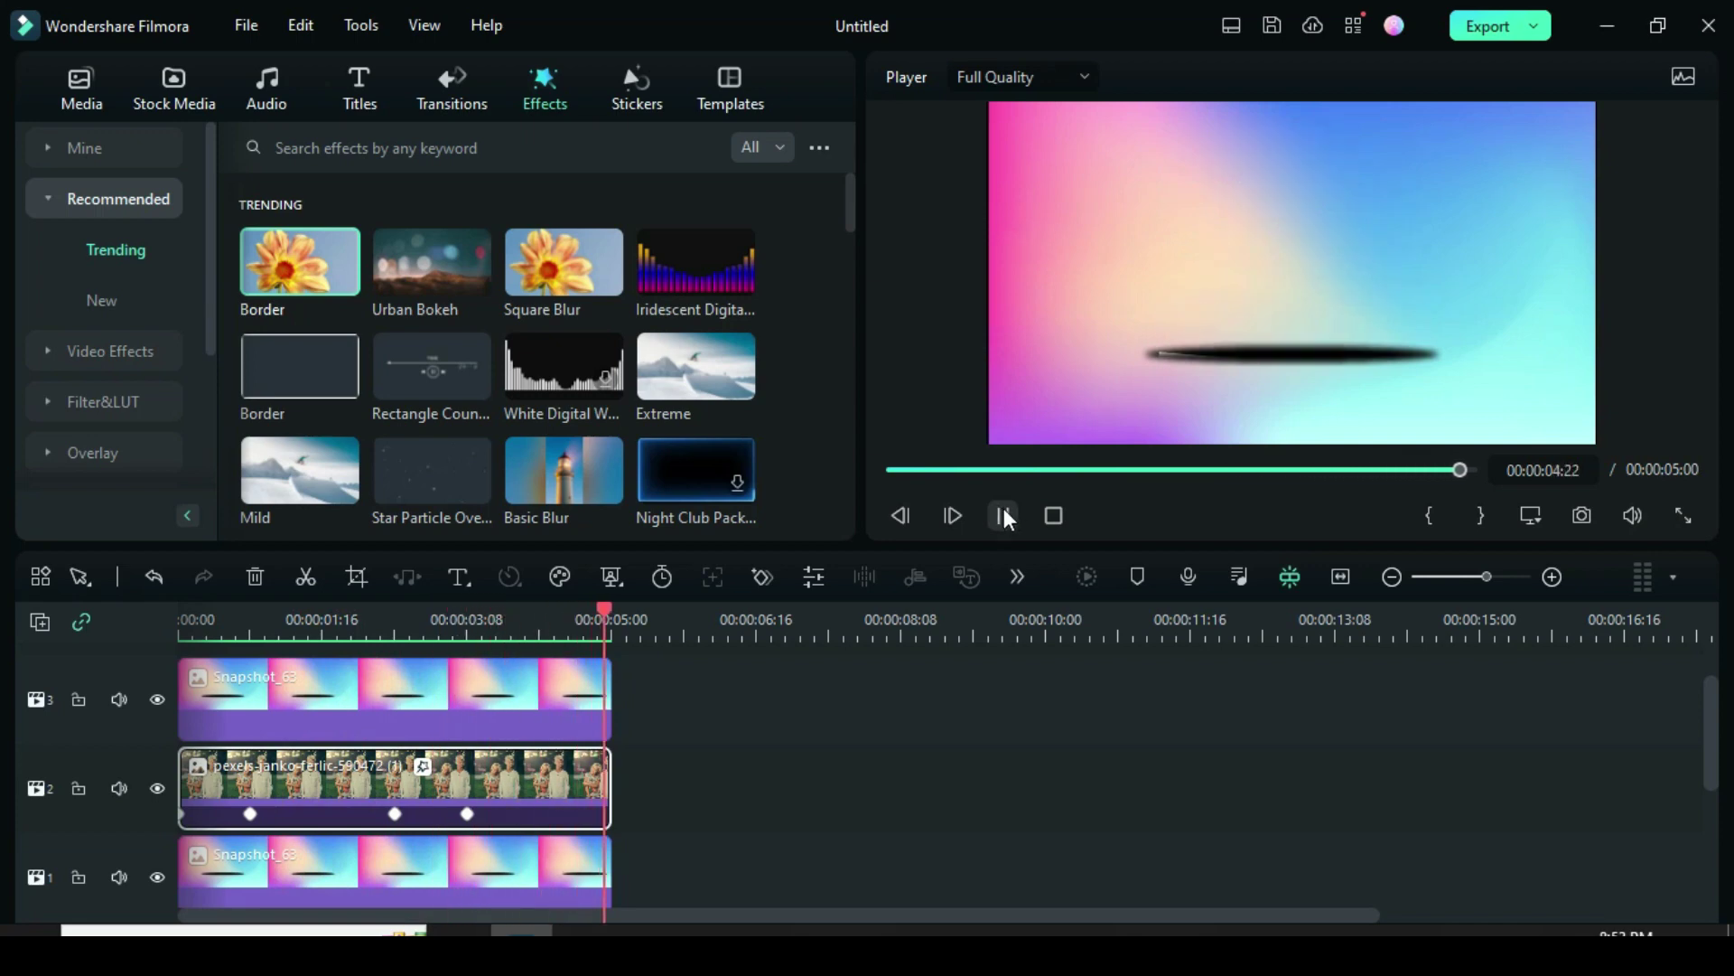
pyautogui.click(1005, 511)
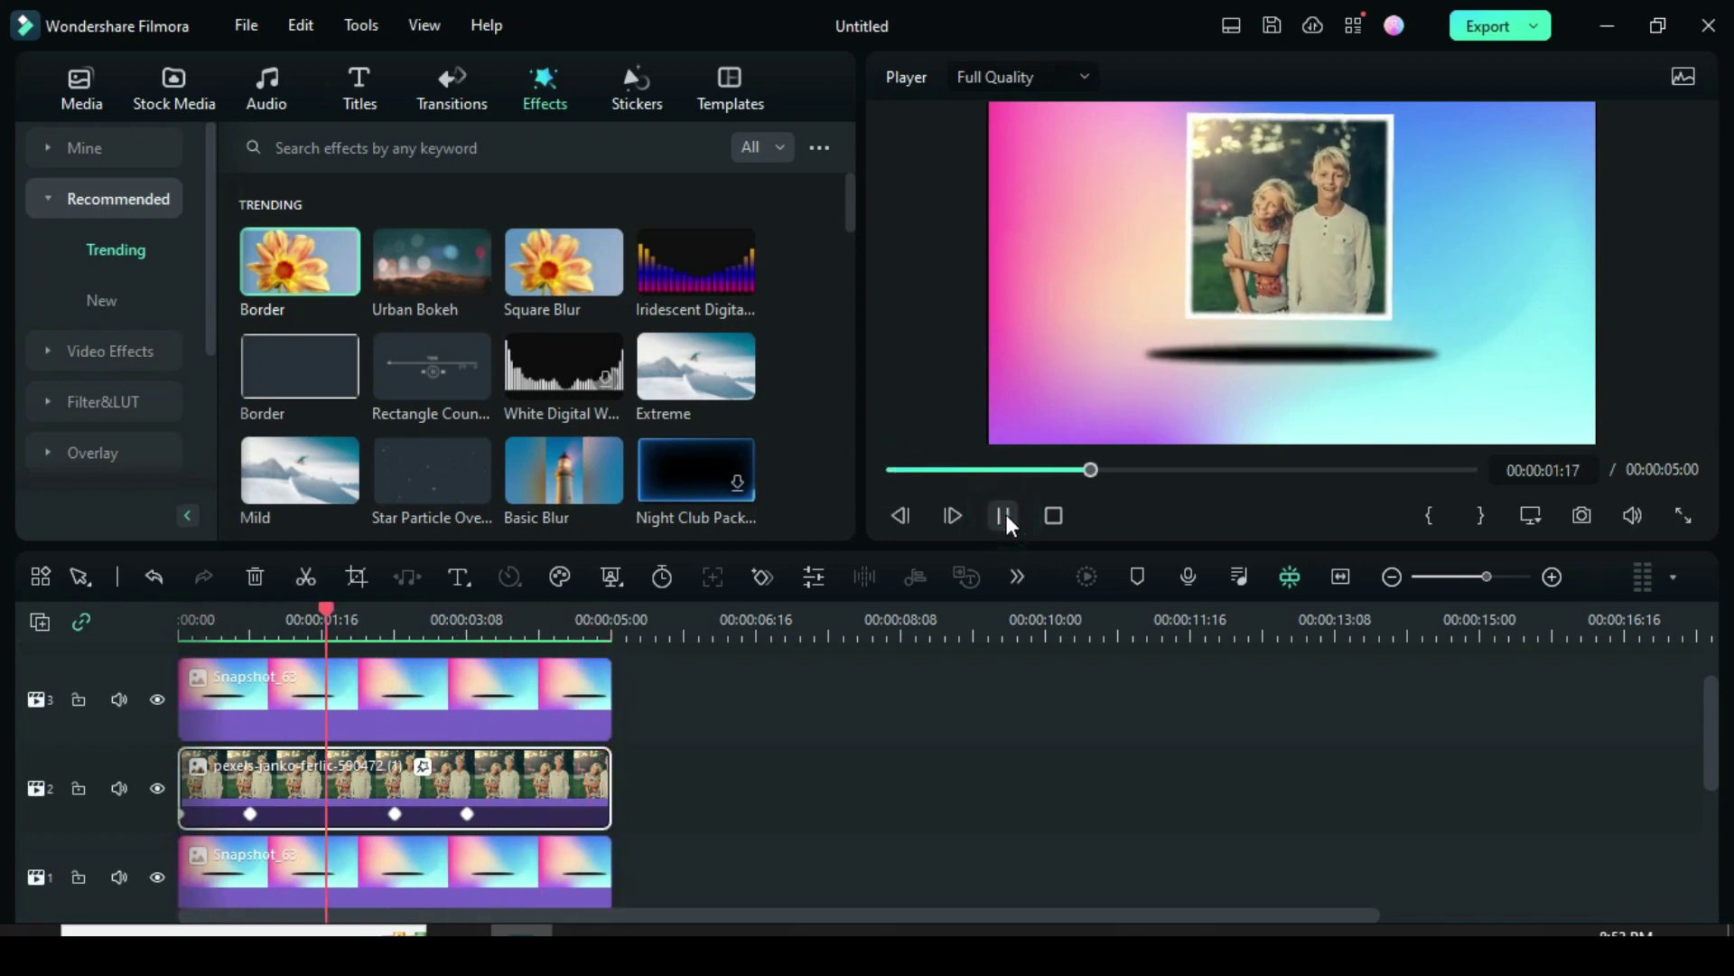
# Delete the extra clip on track 2, copy the first photo's effects, and lengthen both gradient backgrounds
pyautogui.click(1003, 513)
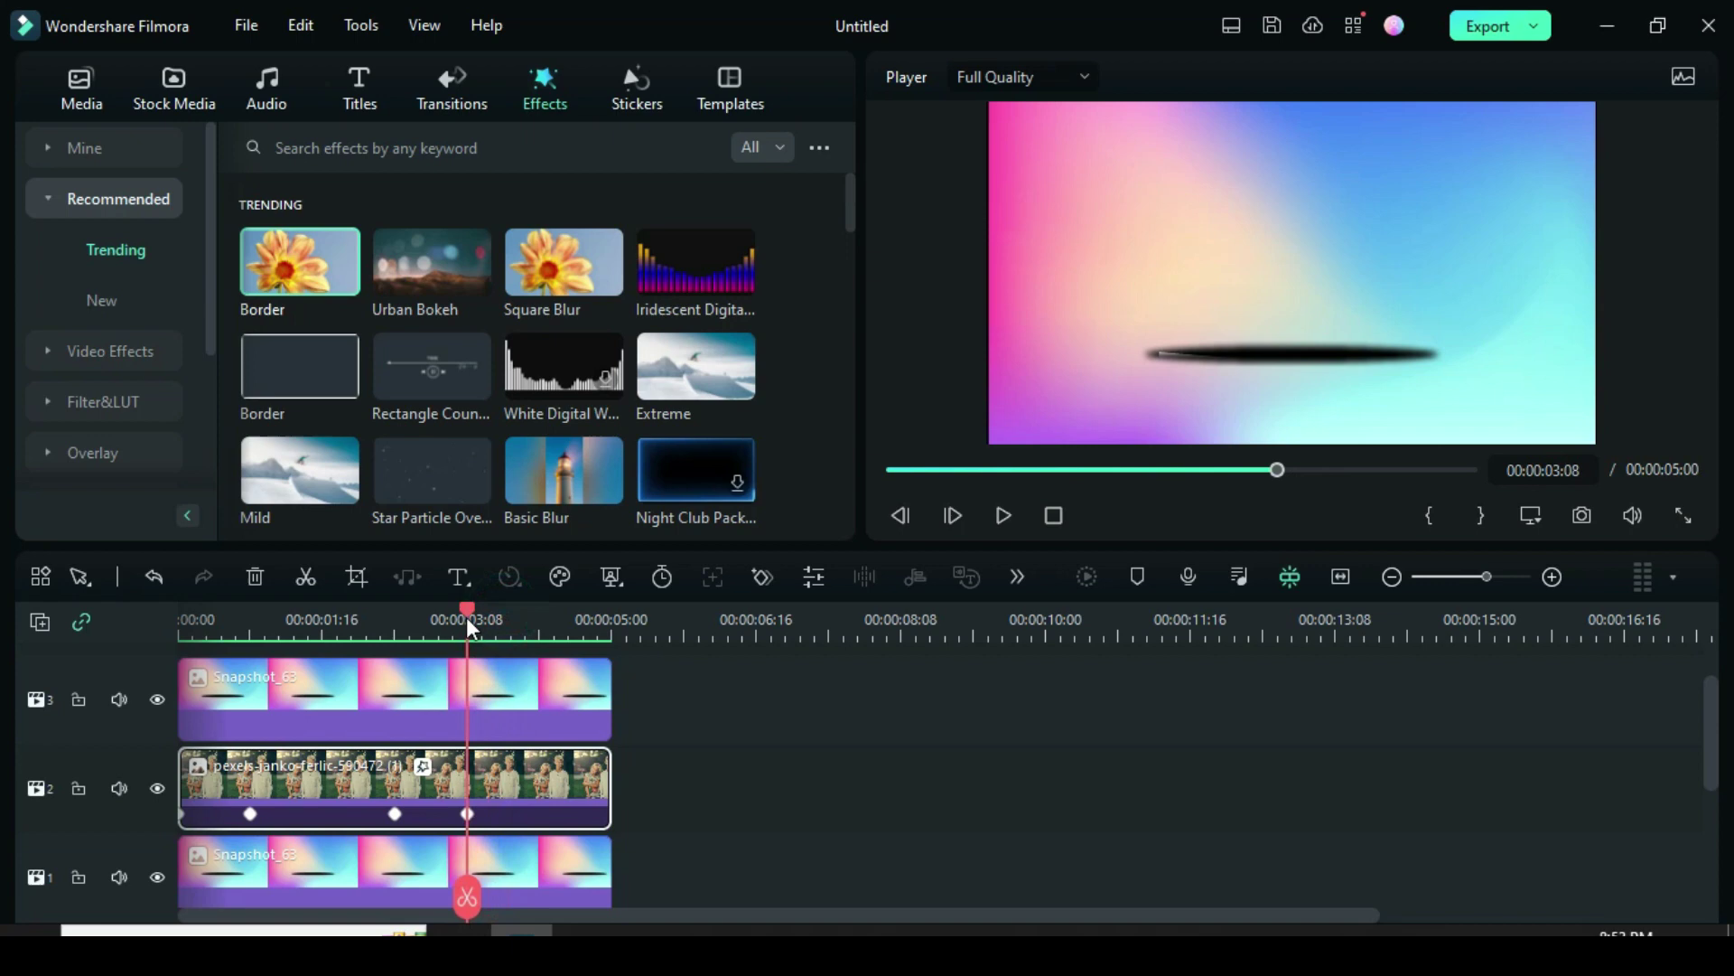
pyautogui.click(254, 577)
pyautogui.rightClick(308, 783)
pyautogui.click(340, 757)
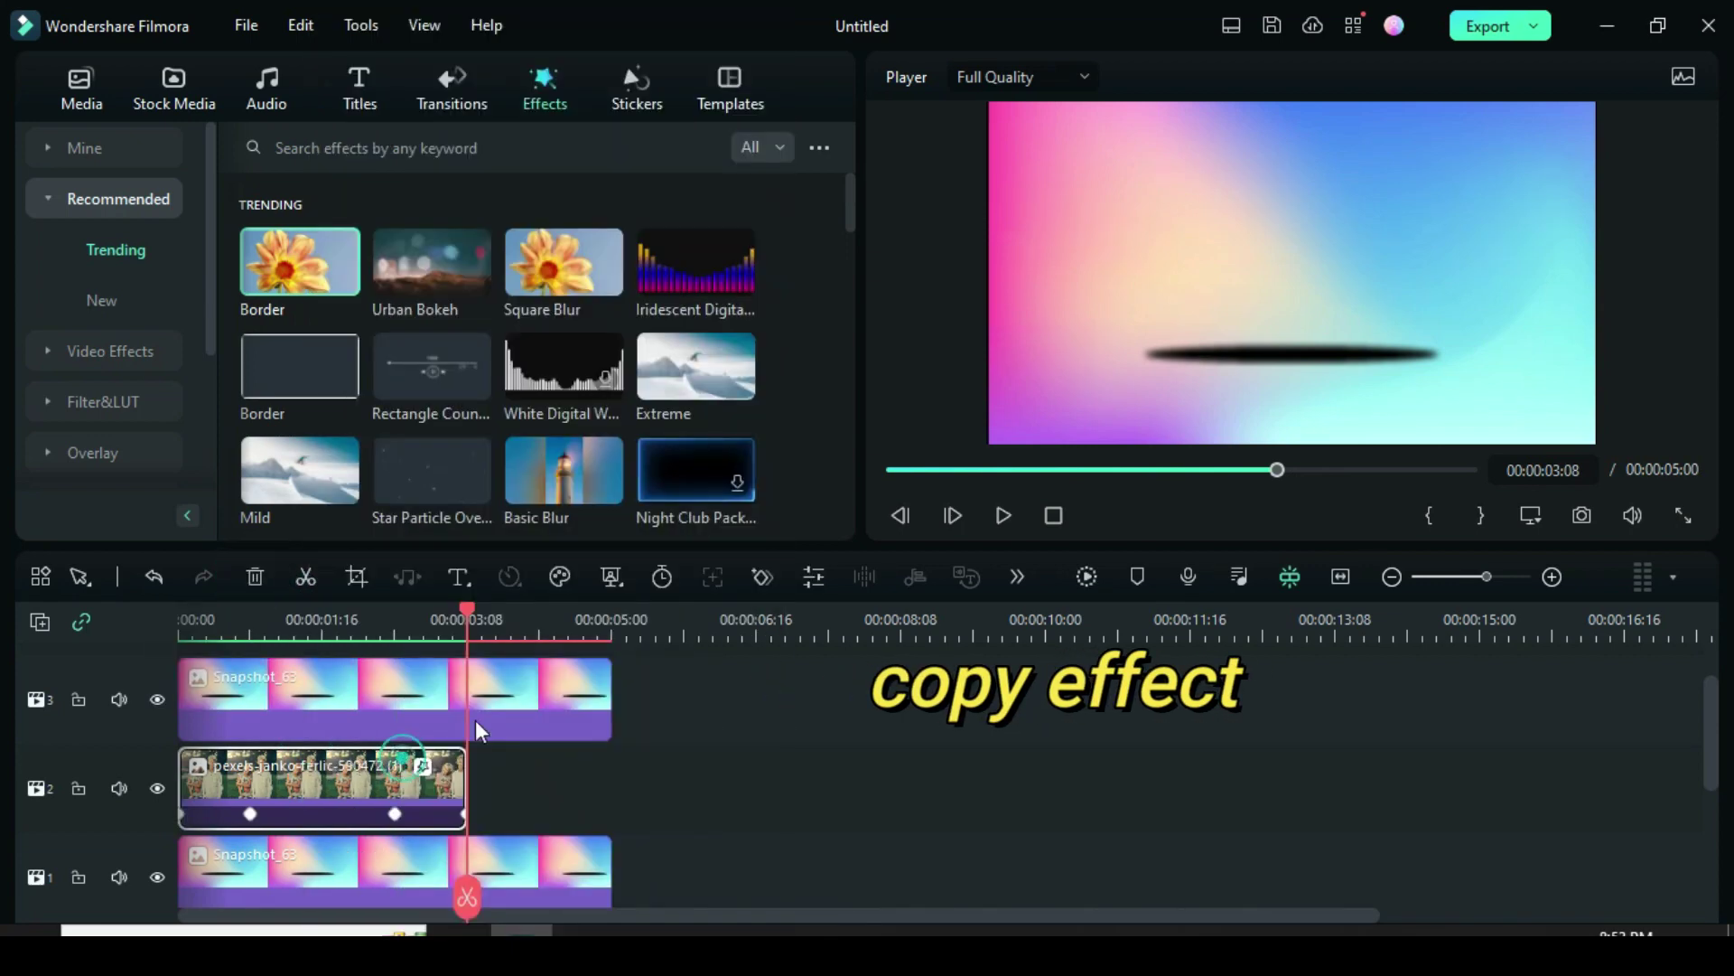
pyautogui.click(578, 722)
pyautogui.moveTo(612, 700); pyautogui.dragTo(1637, 719)
# Add the girl-and-dog photo after the first, trim it to about three seconds, and paste the border and animation
pyautogui.click(81, 90)
pyautogui.moveTo(701, 244); pyautogui.dragTo(568, 784)
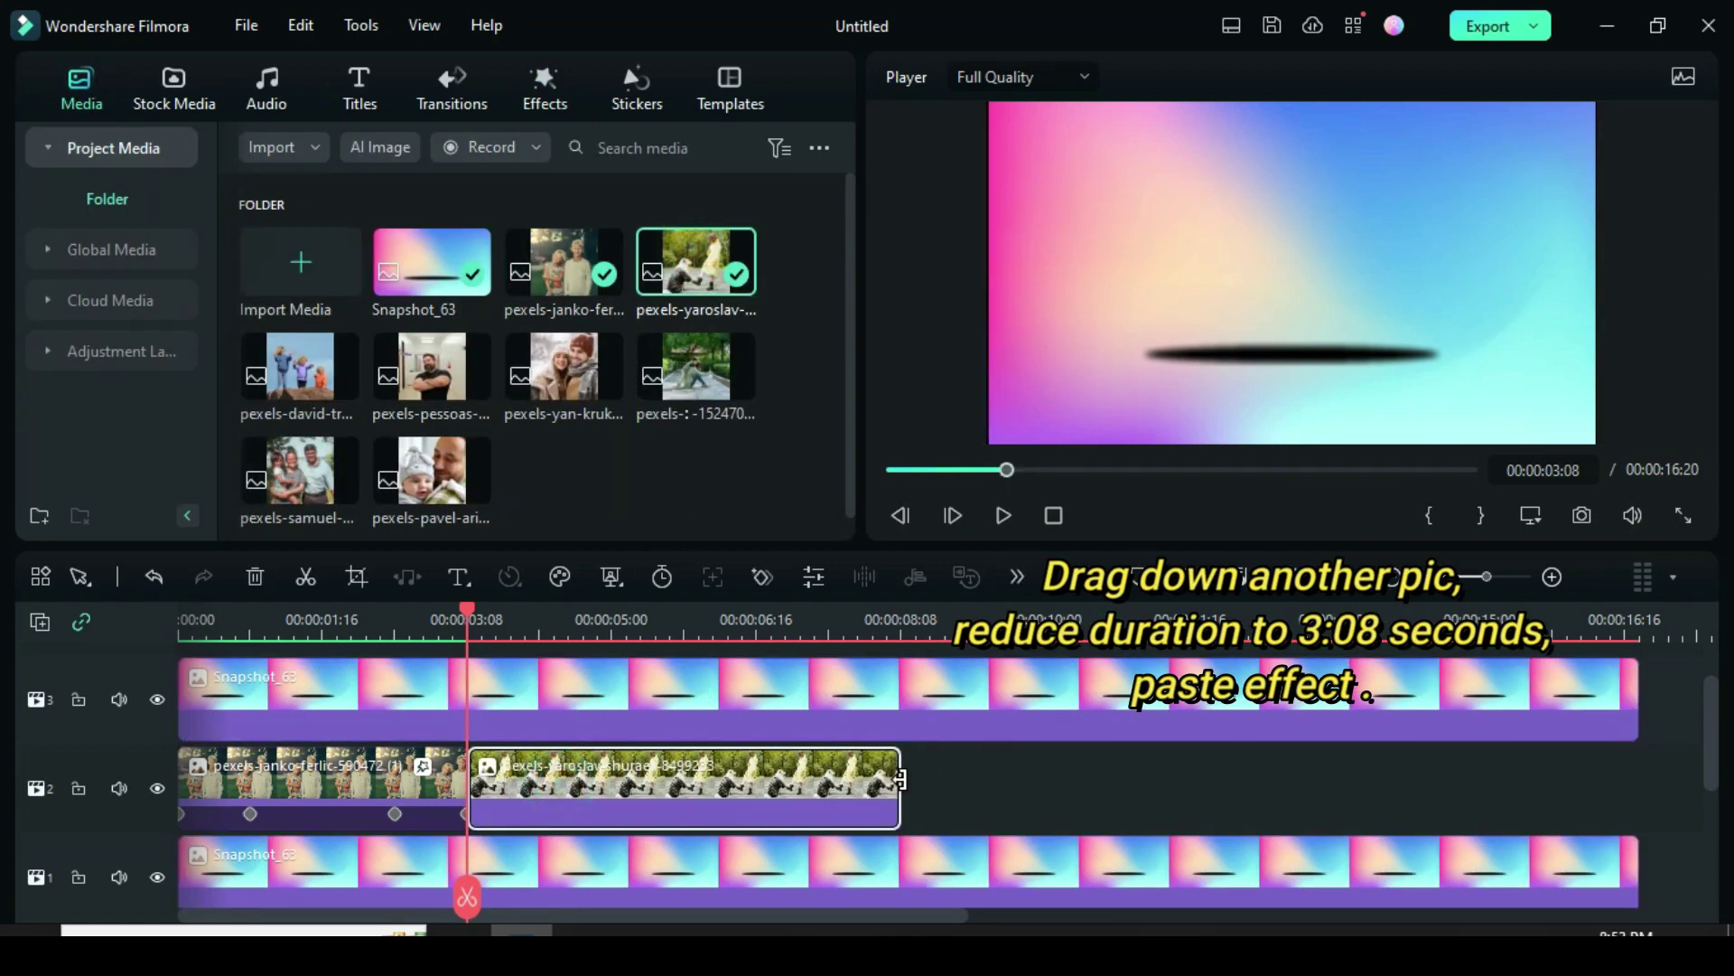
pyautogui.moveTo(901, 779); pyautogui.dragTo(798, 788)
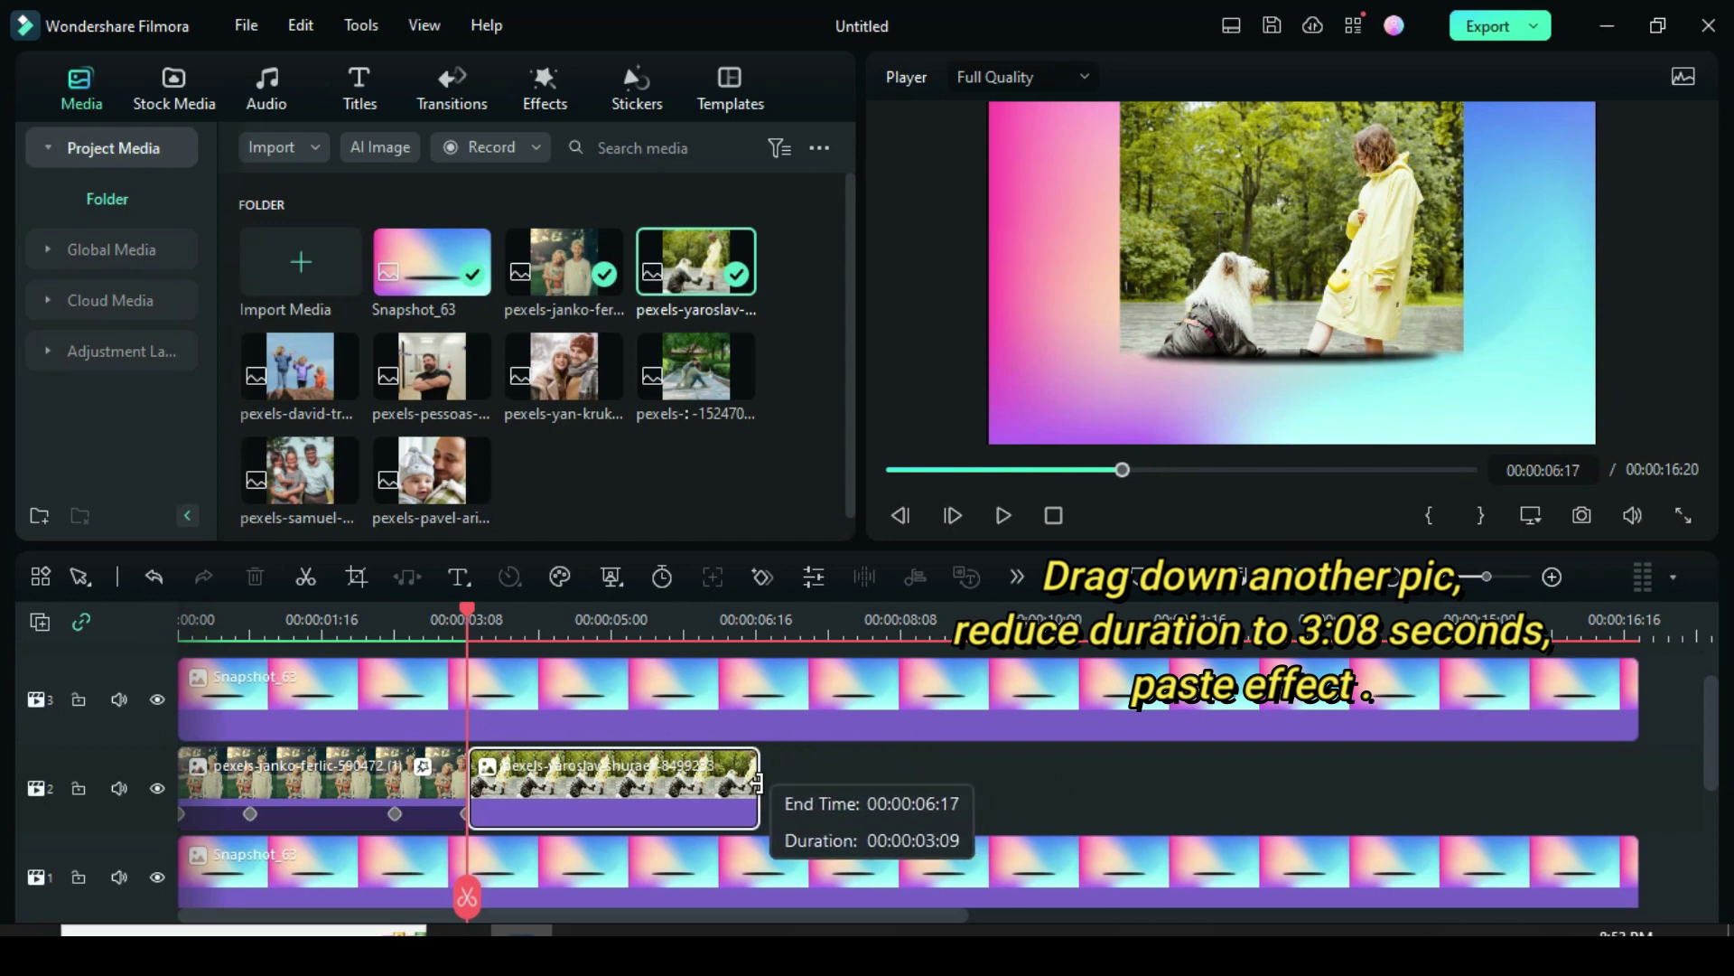
pyautogui.rightClick(588, 807)
pyautogui.click(615, 782)
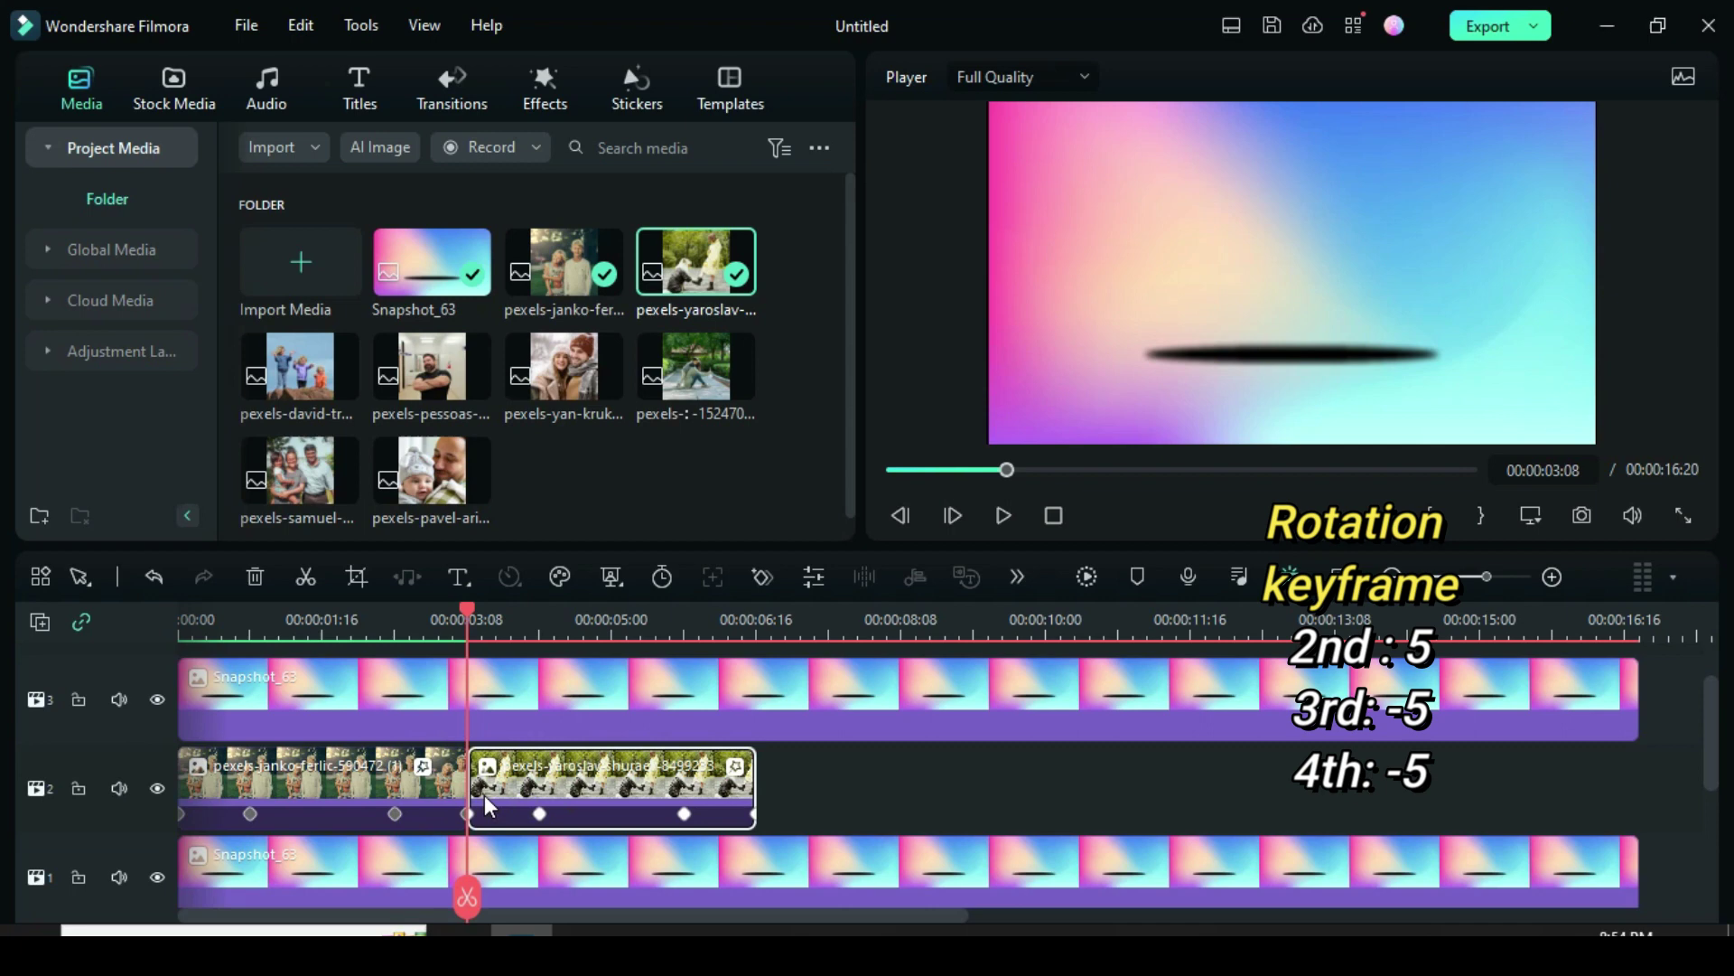
pyautogui.click(540, 814)
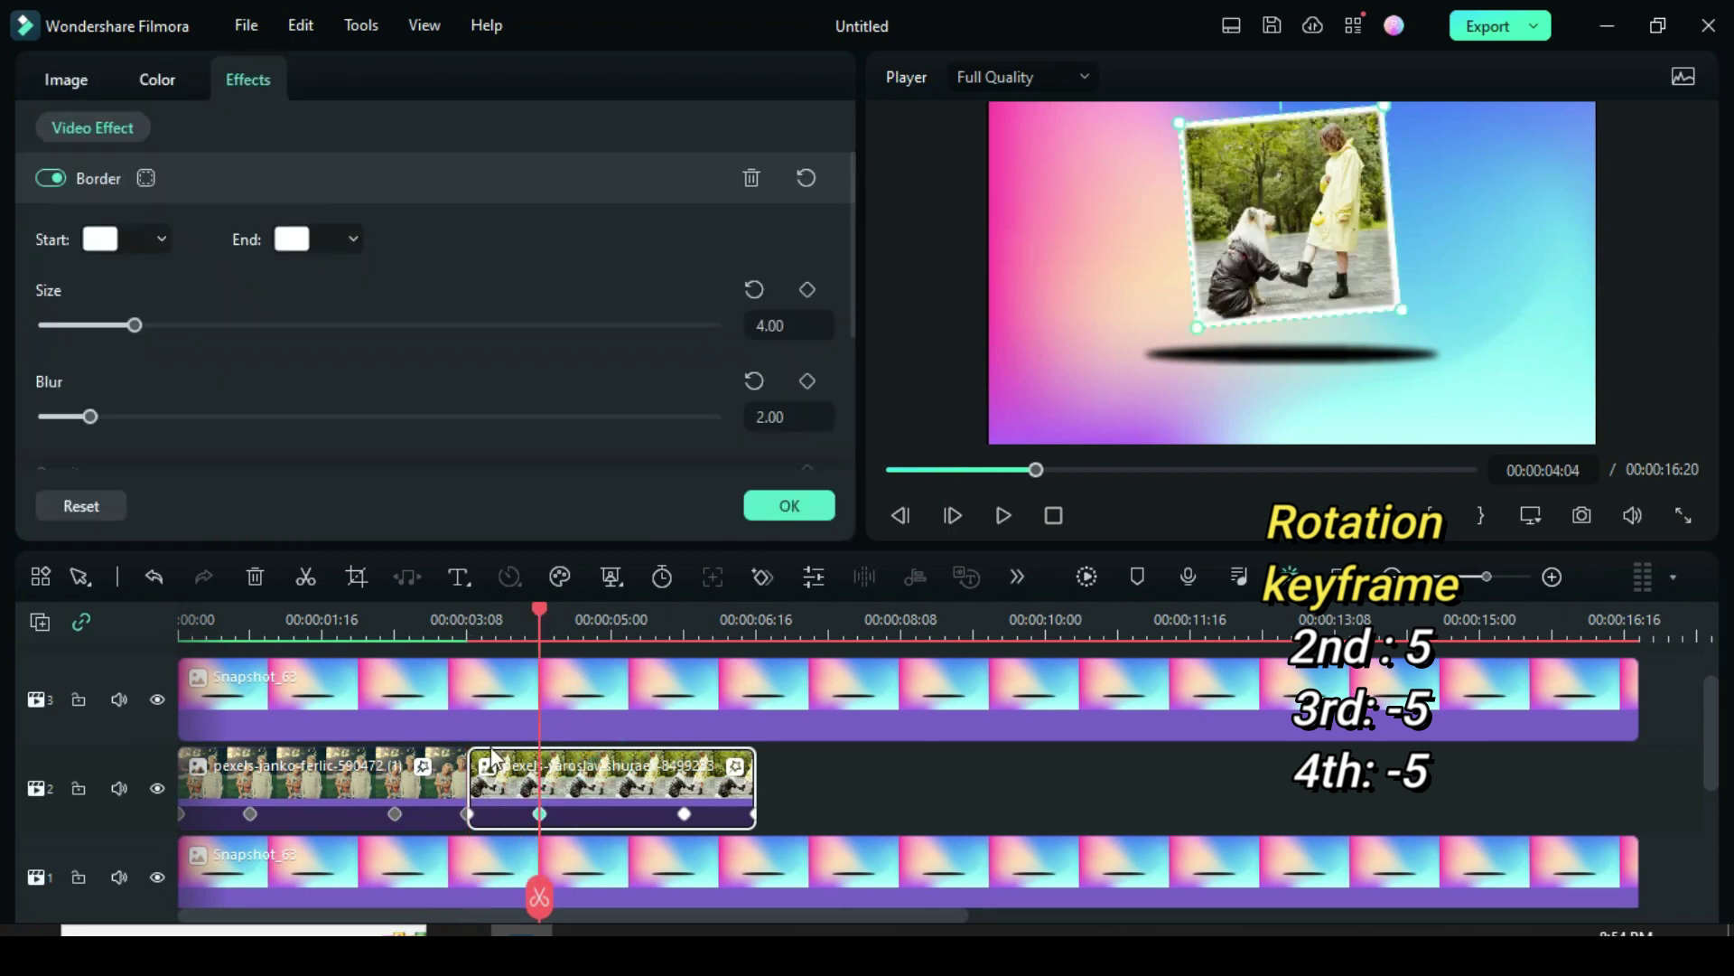
# Set the second photo's Rotate to 5° at its second keyframe and -5° at the third and fourth
pyautogui.click(58, 79)
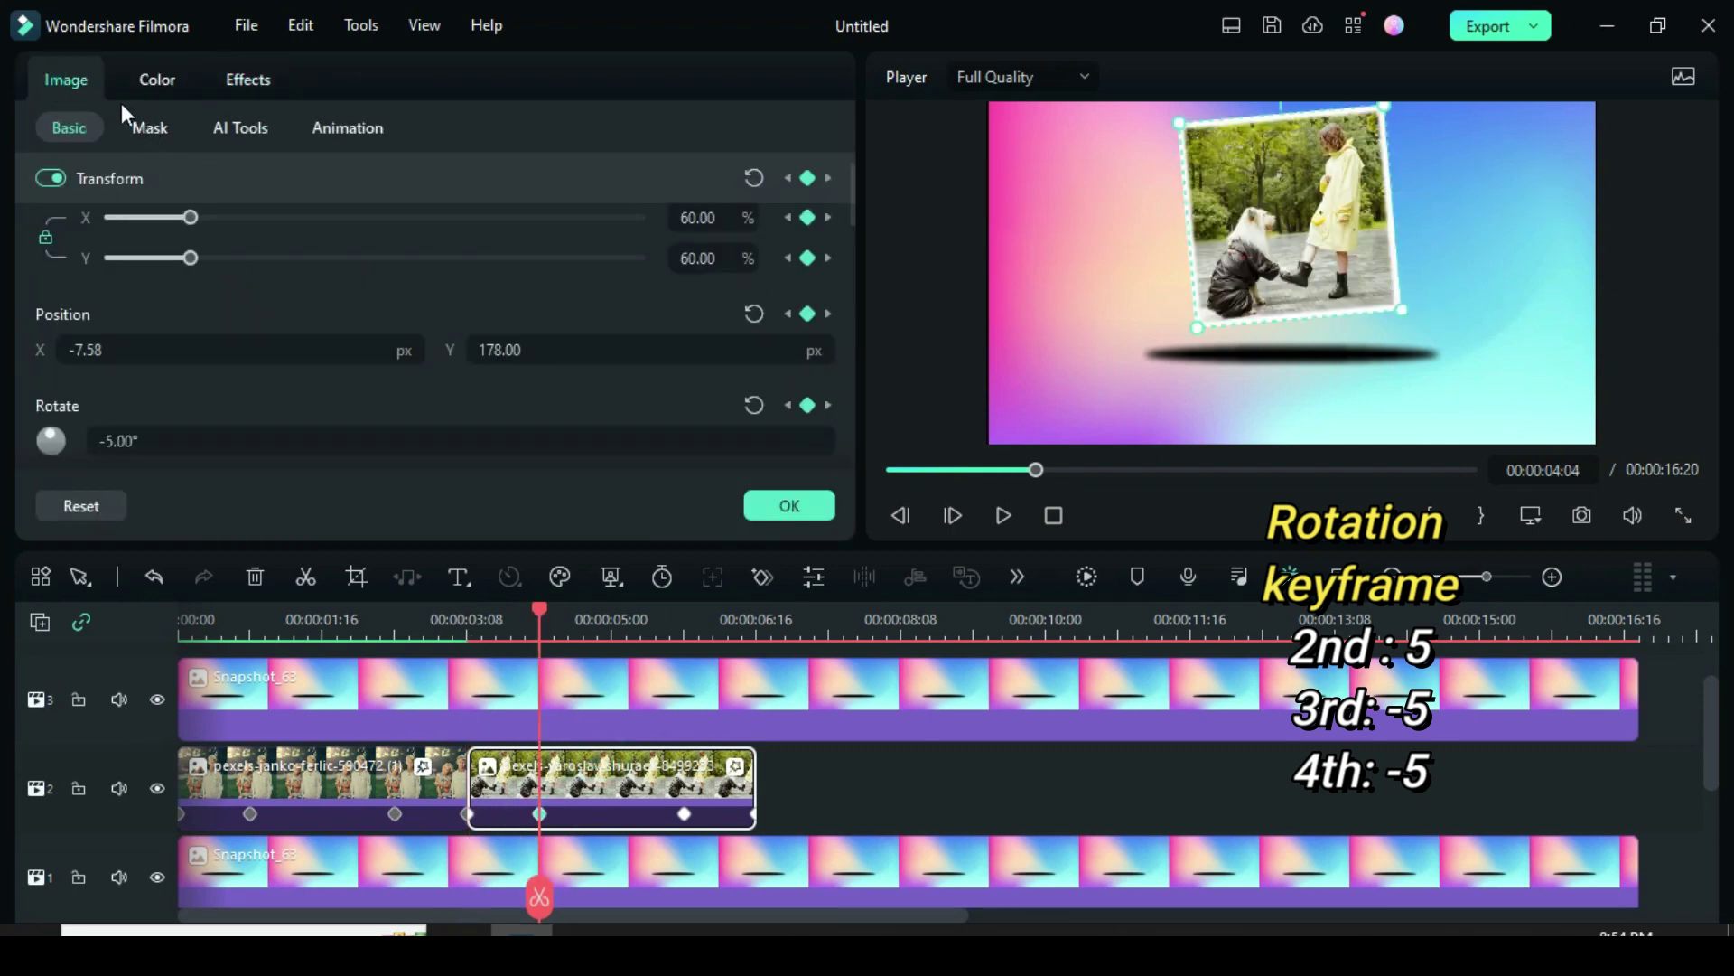
pyautogui.moveTo(851, 190); pyautogui.dragTo(858, 231)
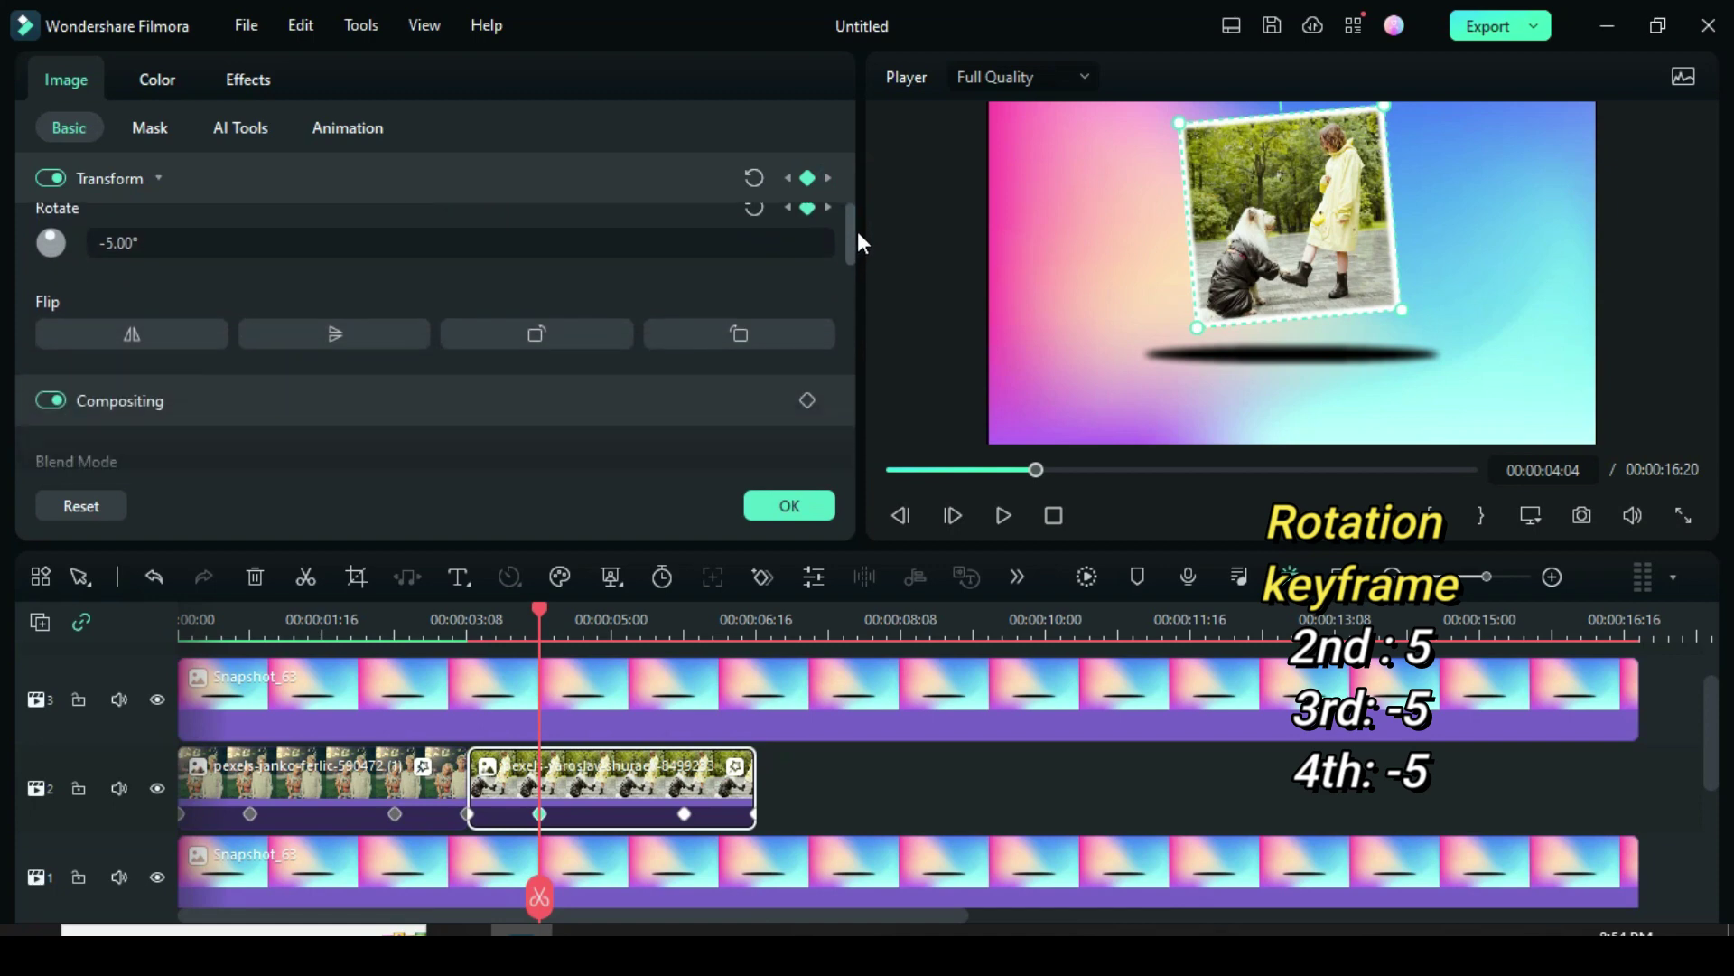
pyautogui.click(851, 237)
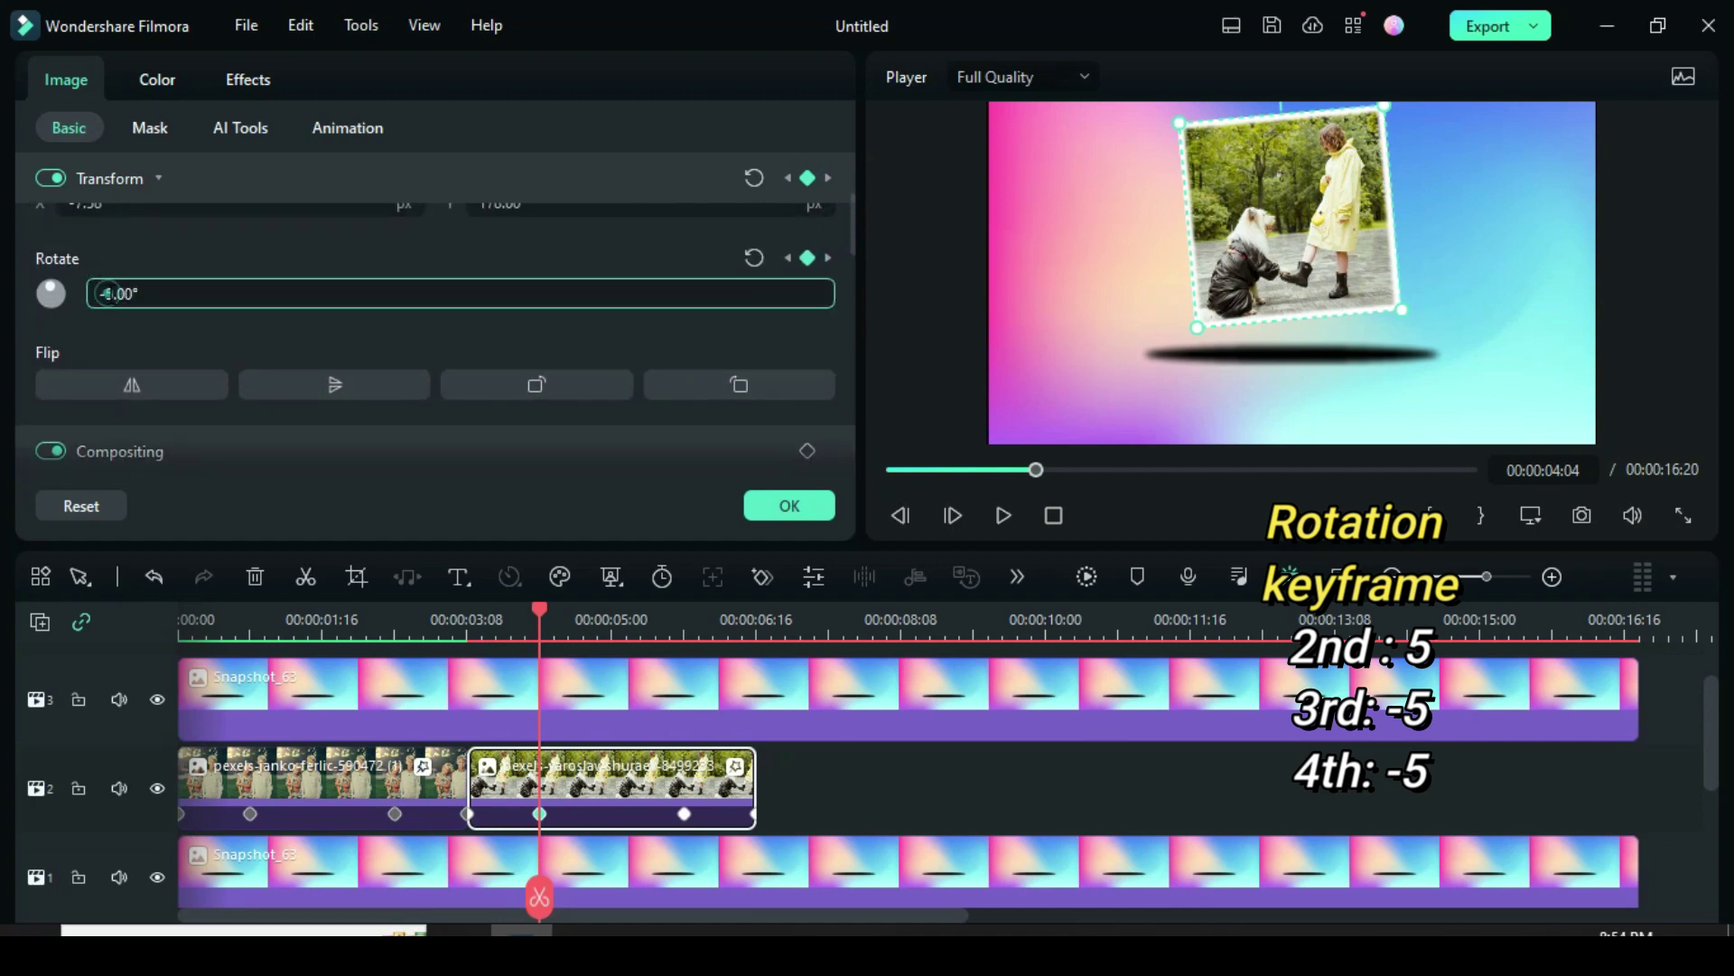
pyautogui.click(141, 258)
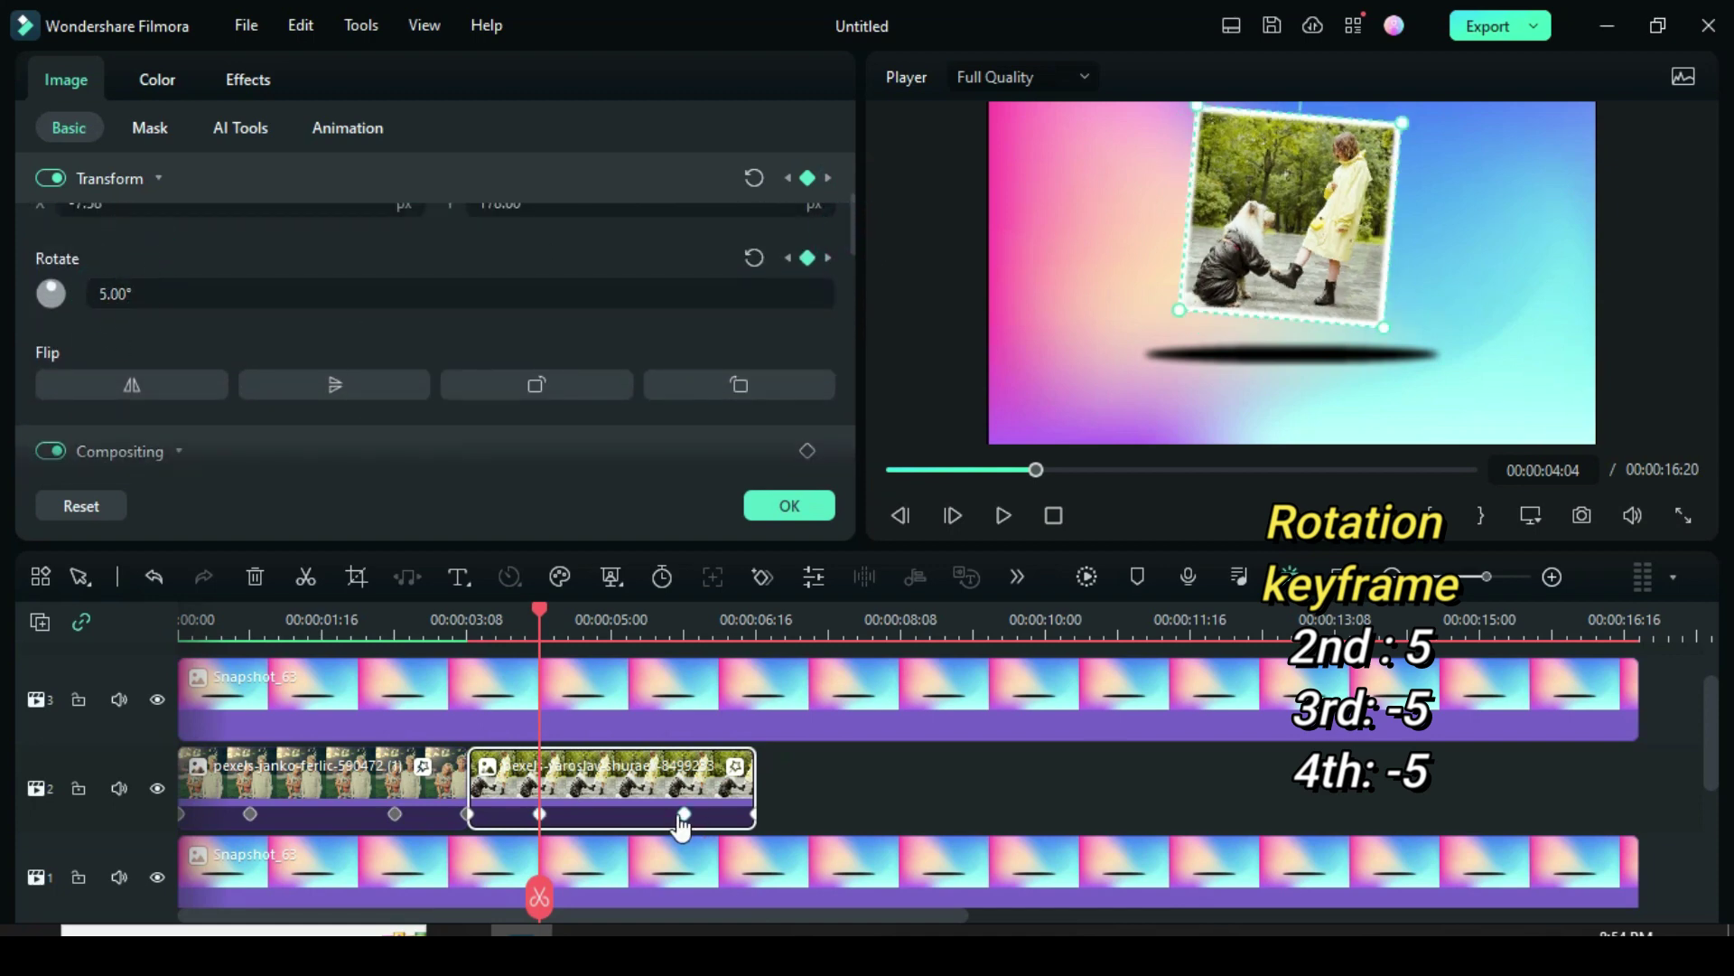
pyautogui.click(99, 294)
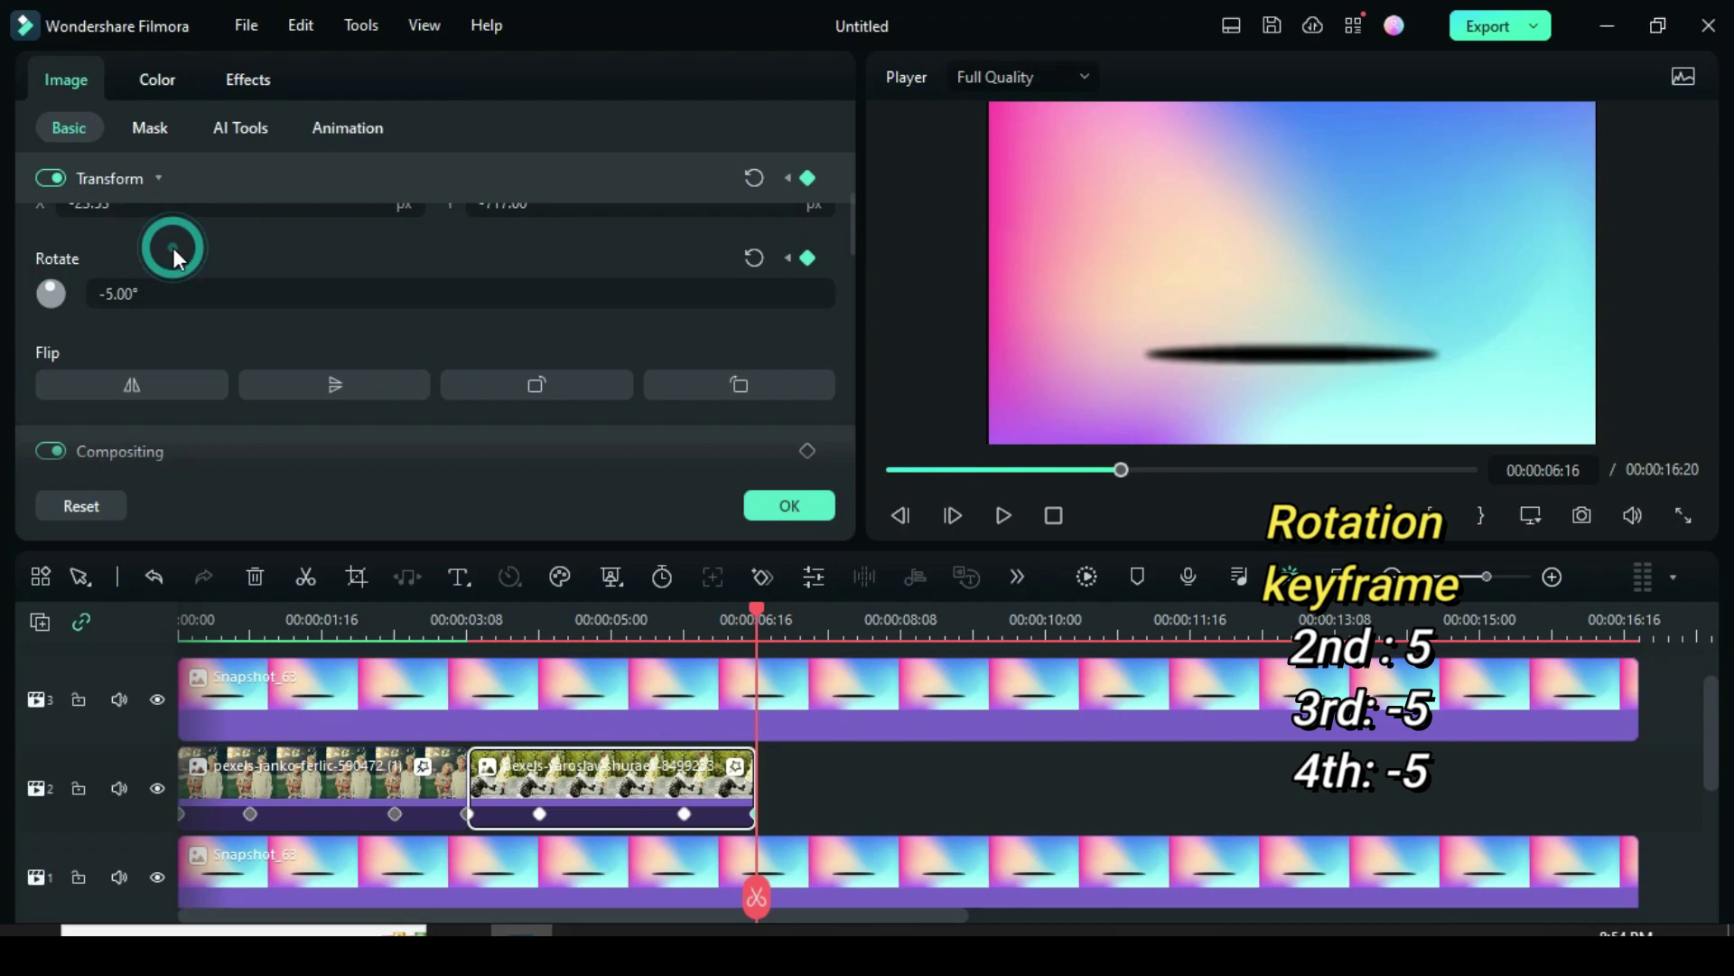
pyautogui.click(821, 504)
# Render the preview from the start and play back the first two photos' bounce and tilt animations
pyautogui.click(887, 470)
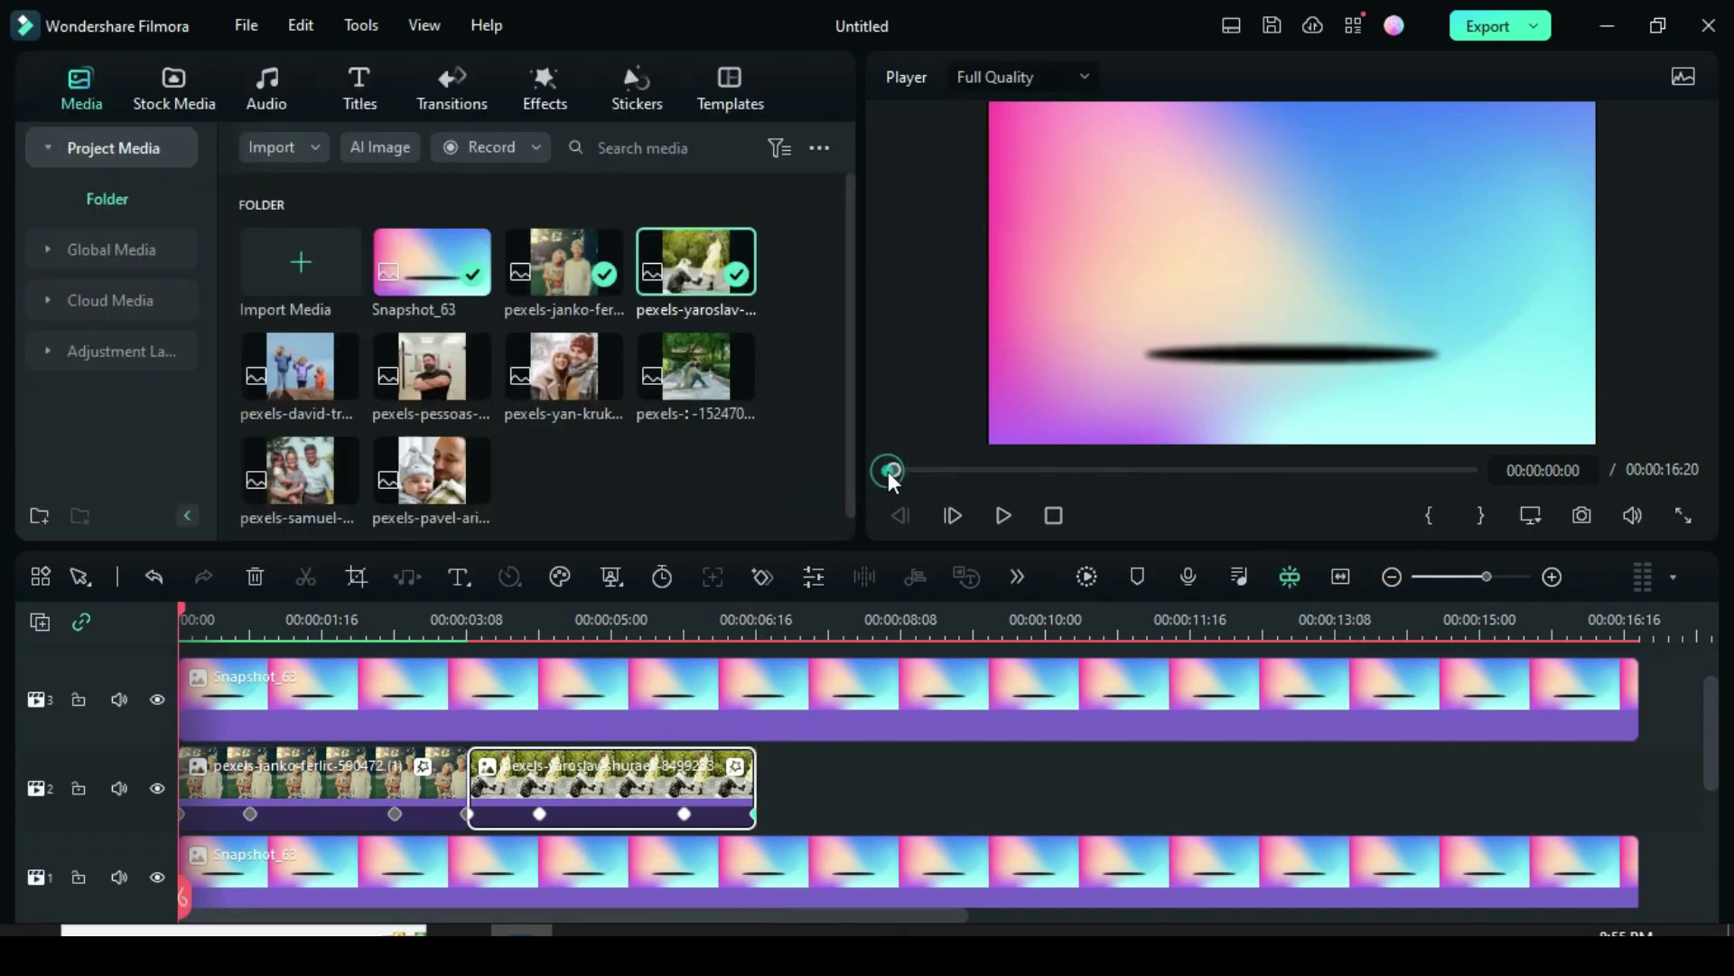
pyautogui.click(1088, 578)
pyautogui.click(1004, 514)
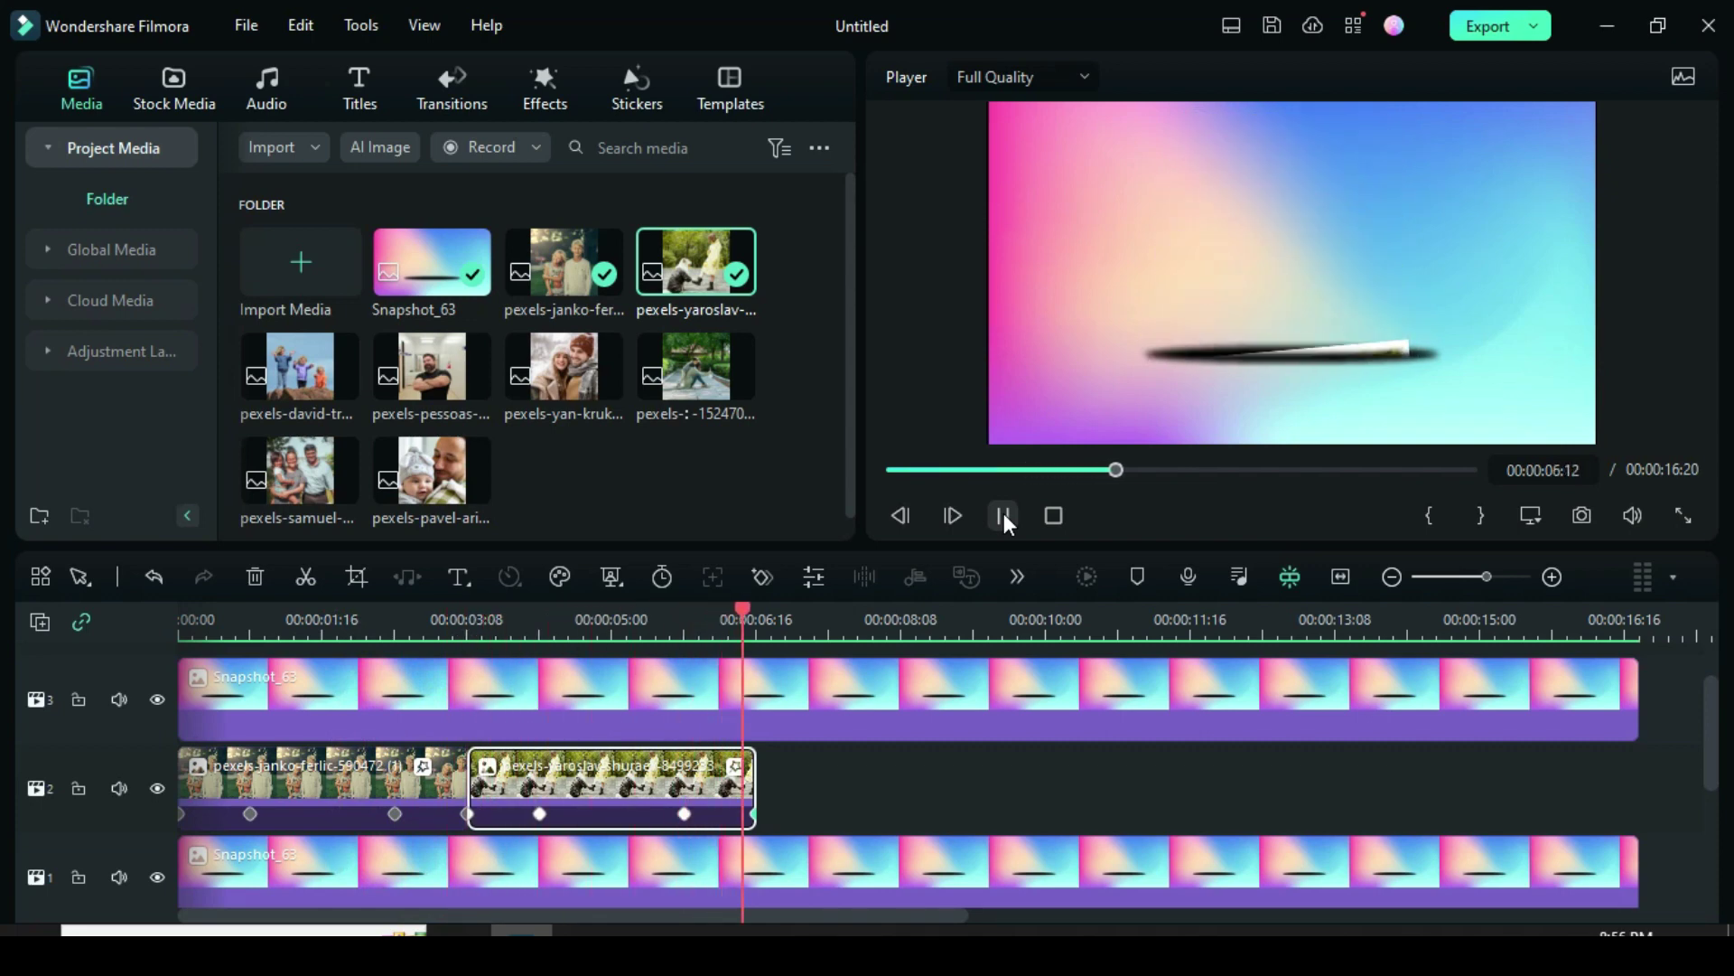
# Add the three-children photo after the second photo, trim it to about 3:13, and paste the first photo's animation
pyautogui.moveTo(820, 610); pyautogui.dragTo(757, 614)
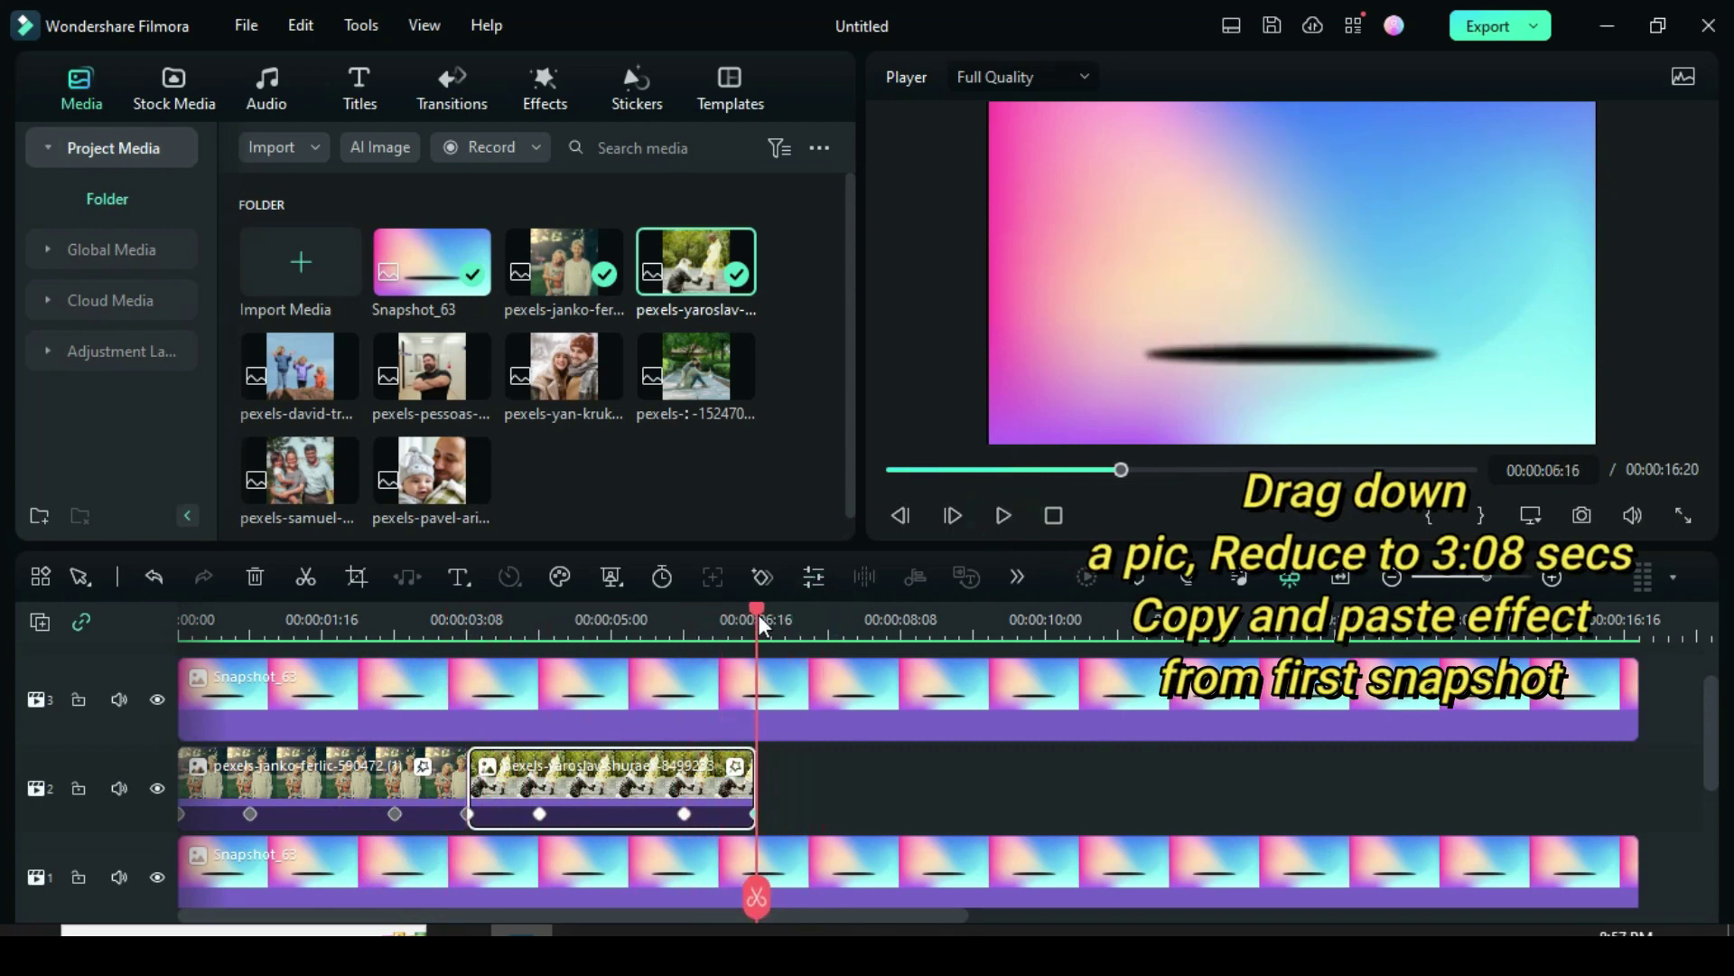
pyautogui.moveTo(300, 366); pyautogui.dragTo(786, 782)
pyautogui.click(759, 618)
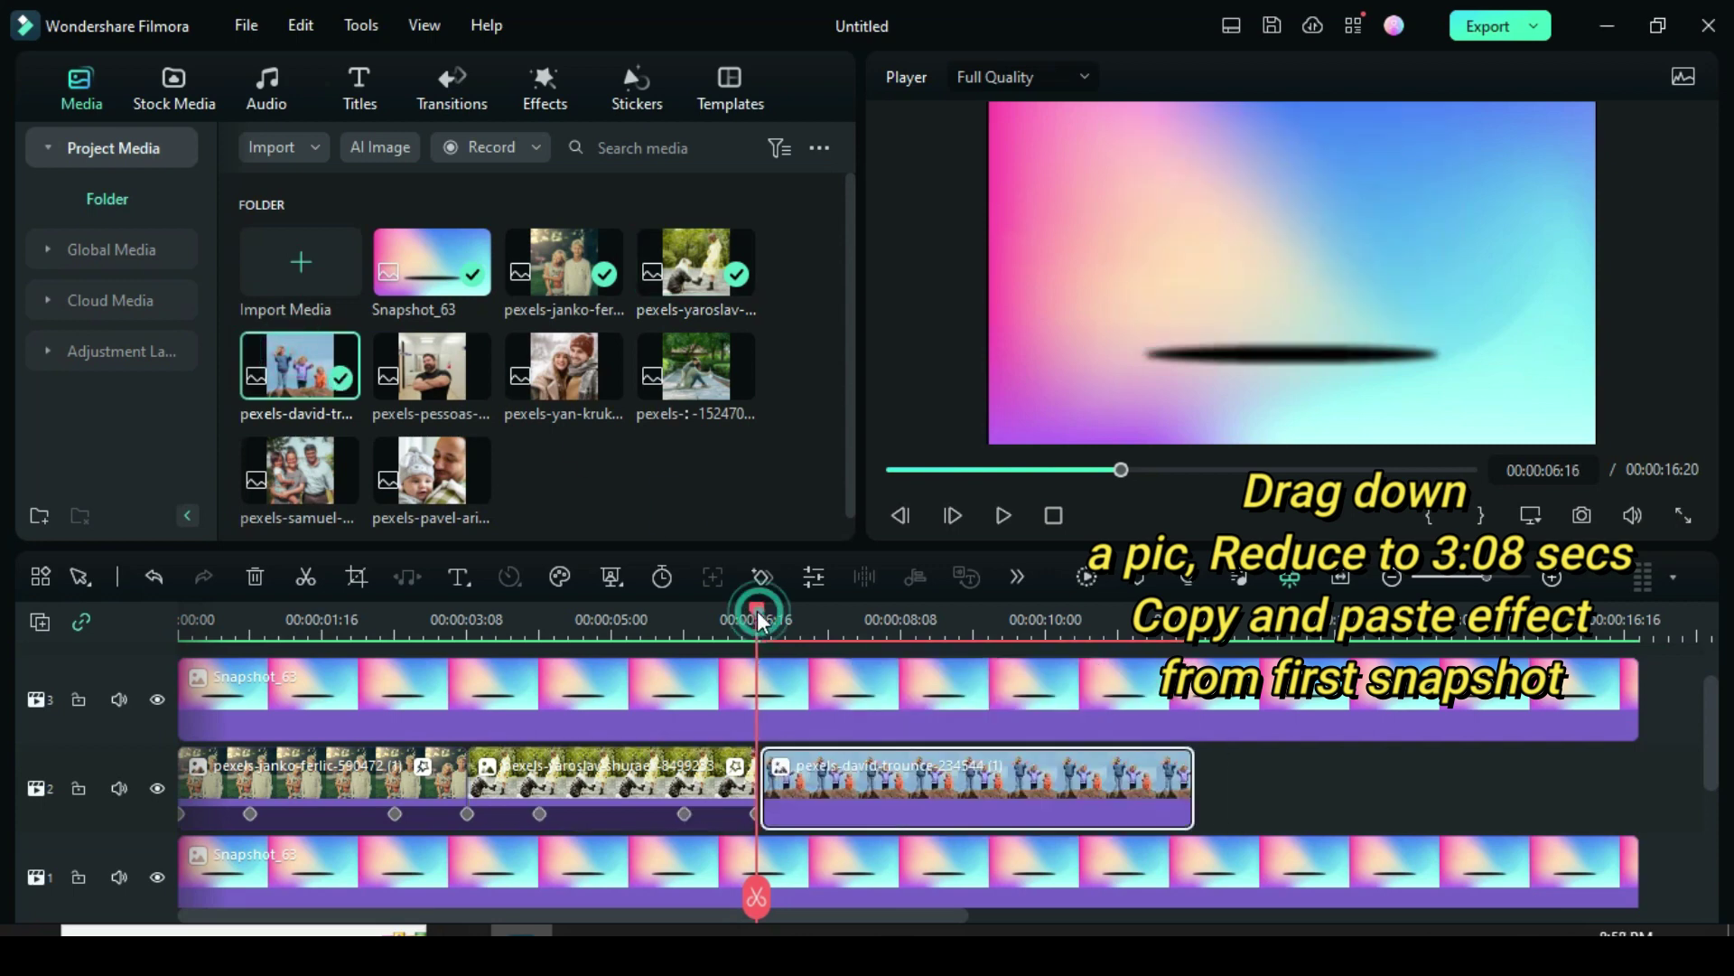
pyautogui.moveTo(1192, 782); pyautogui.dragTo(1057, 777)
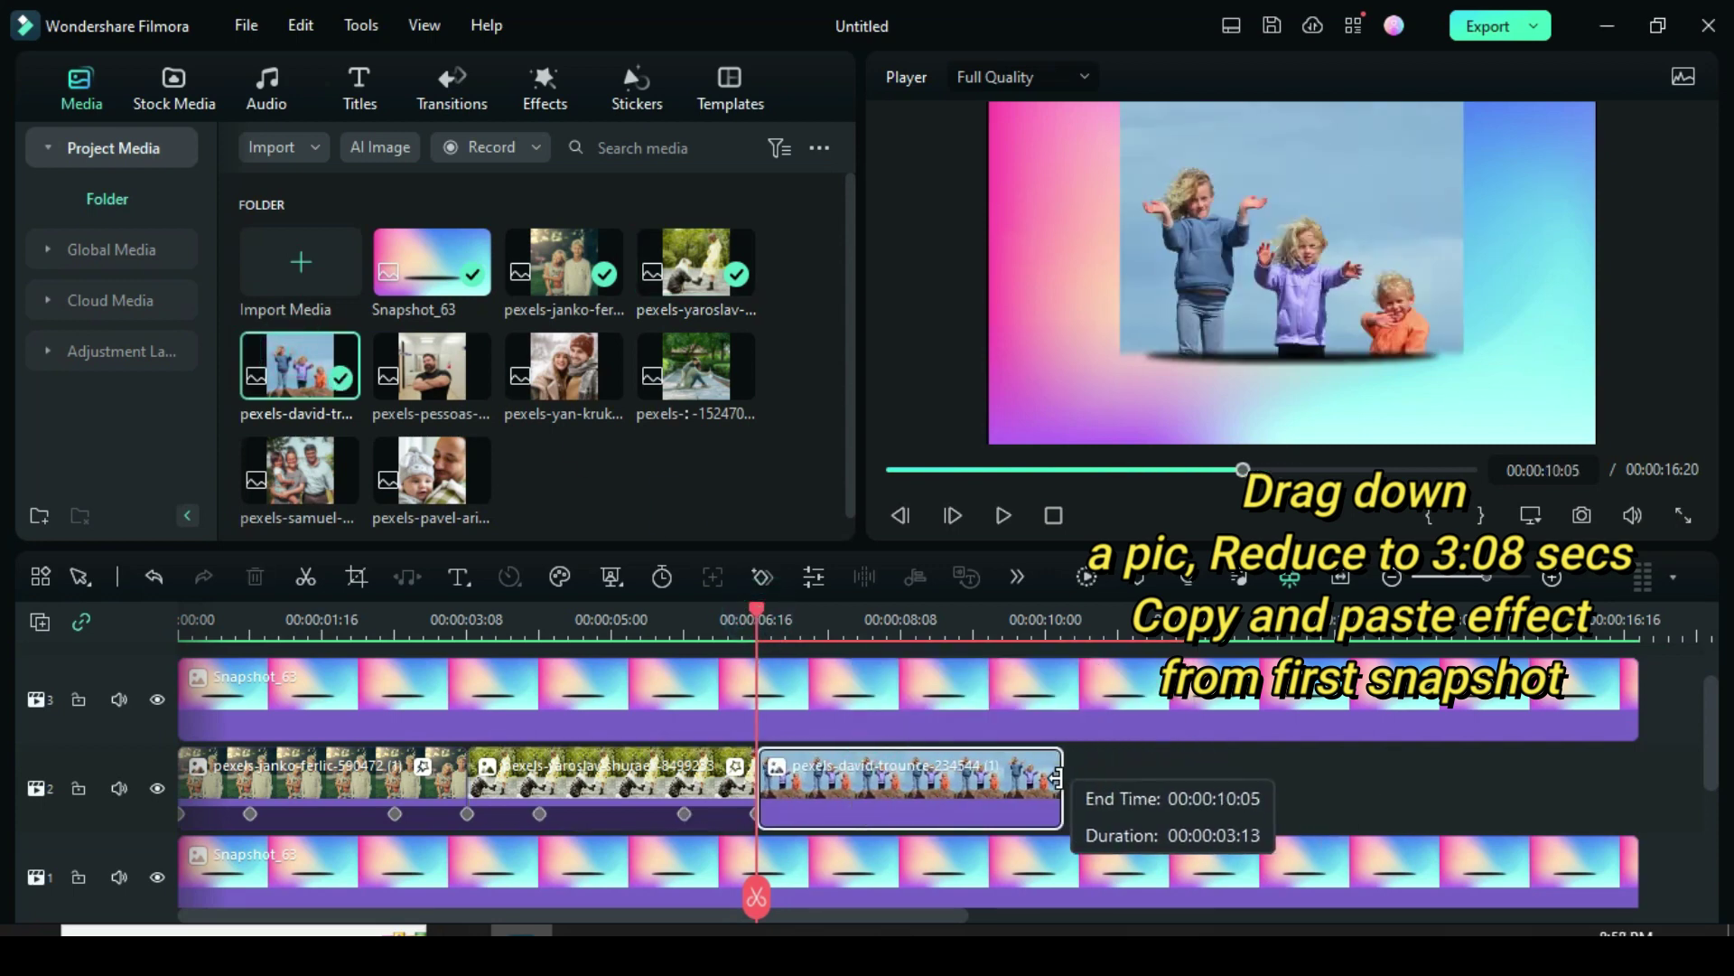
pyautogui.rightClick(377, 782)
pyautogui.click(446, 763)
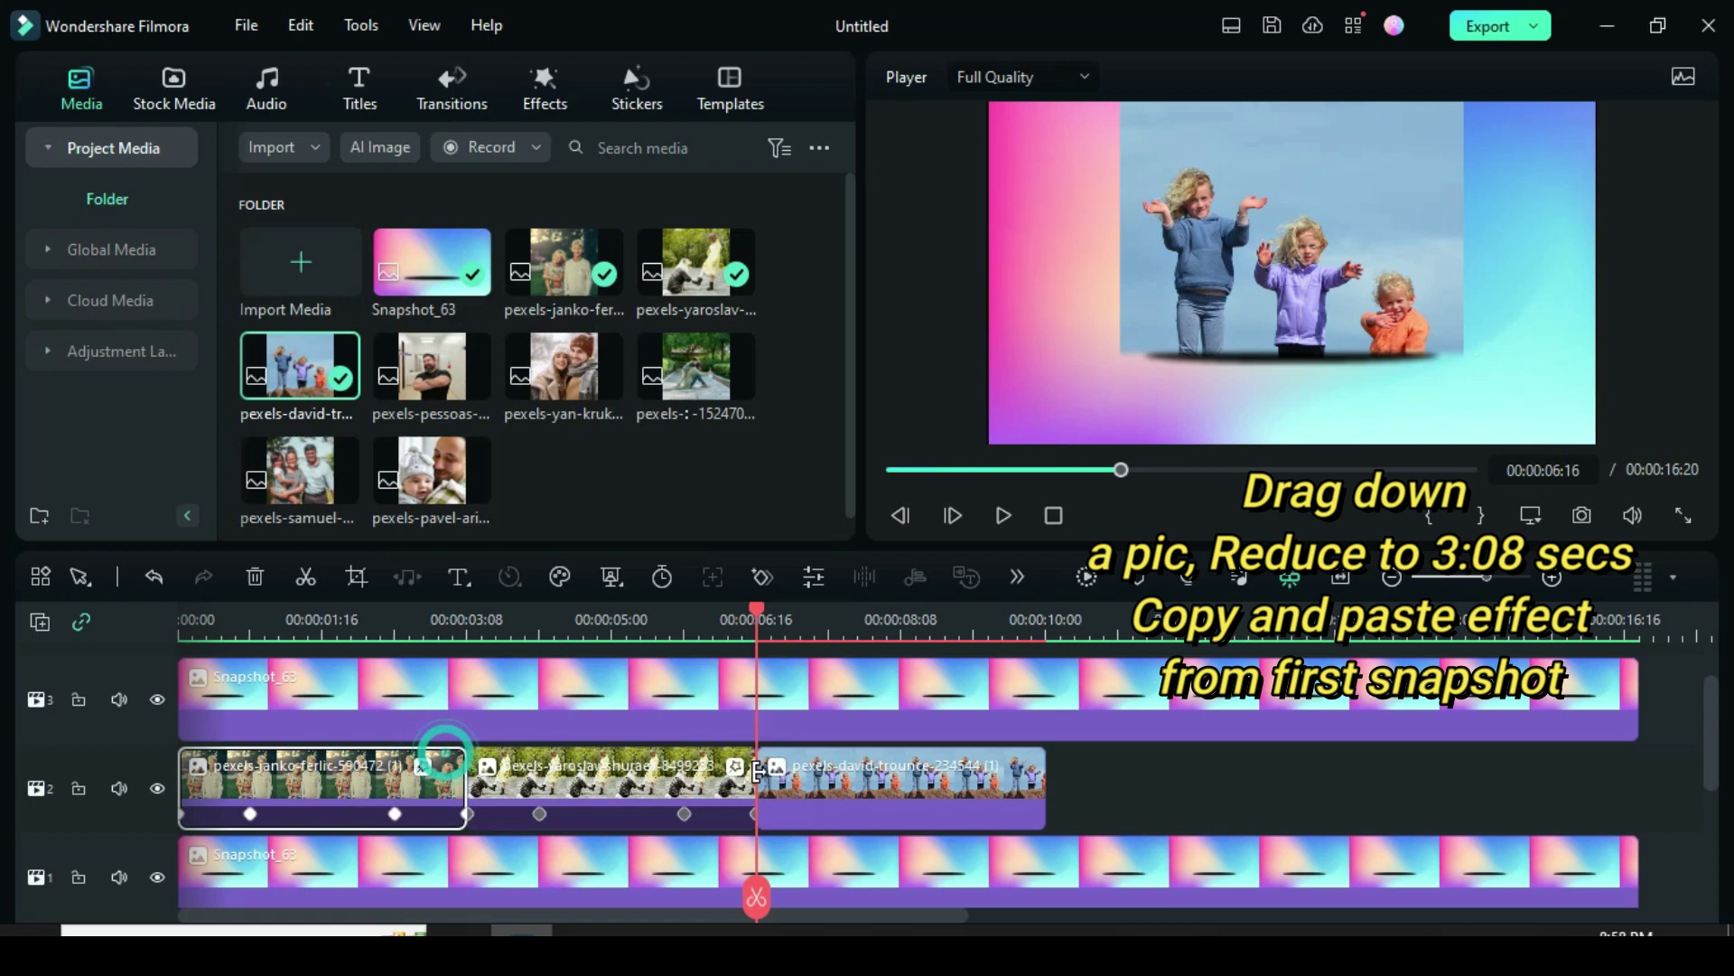
pyautogui.rightClick(903, 777)
pyautogui.click(903, 784)
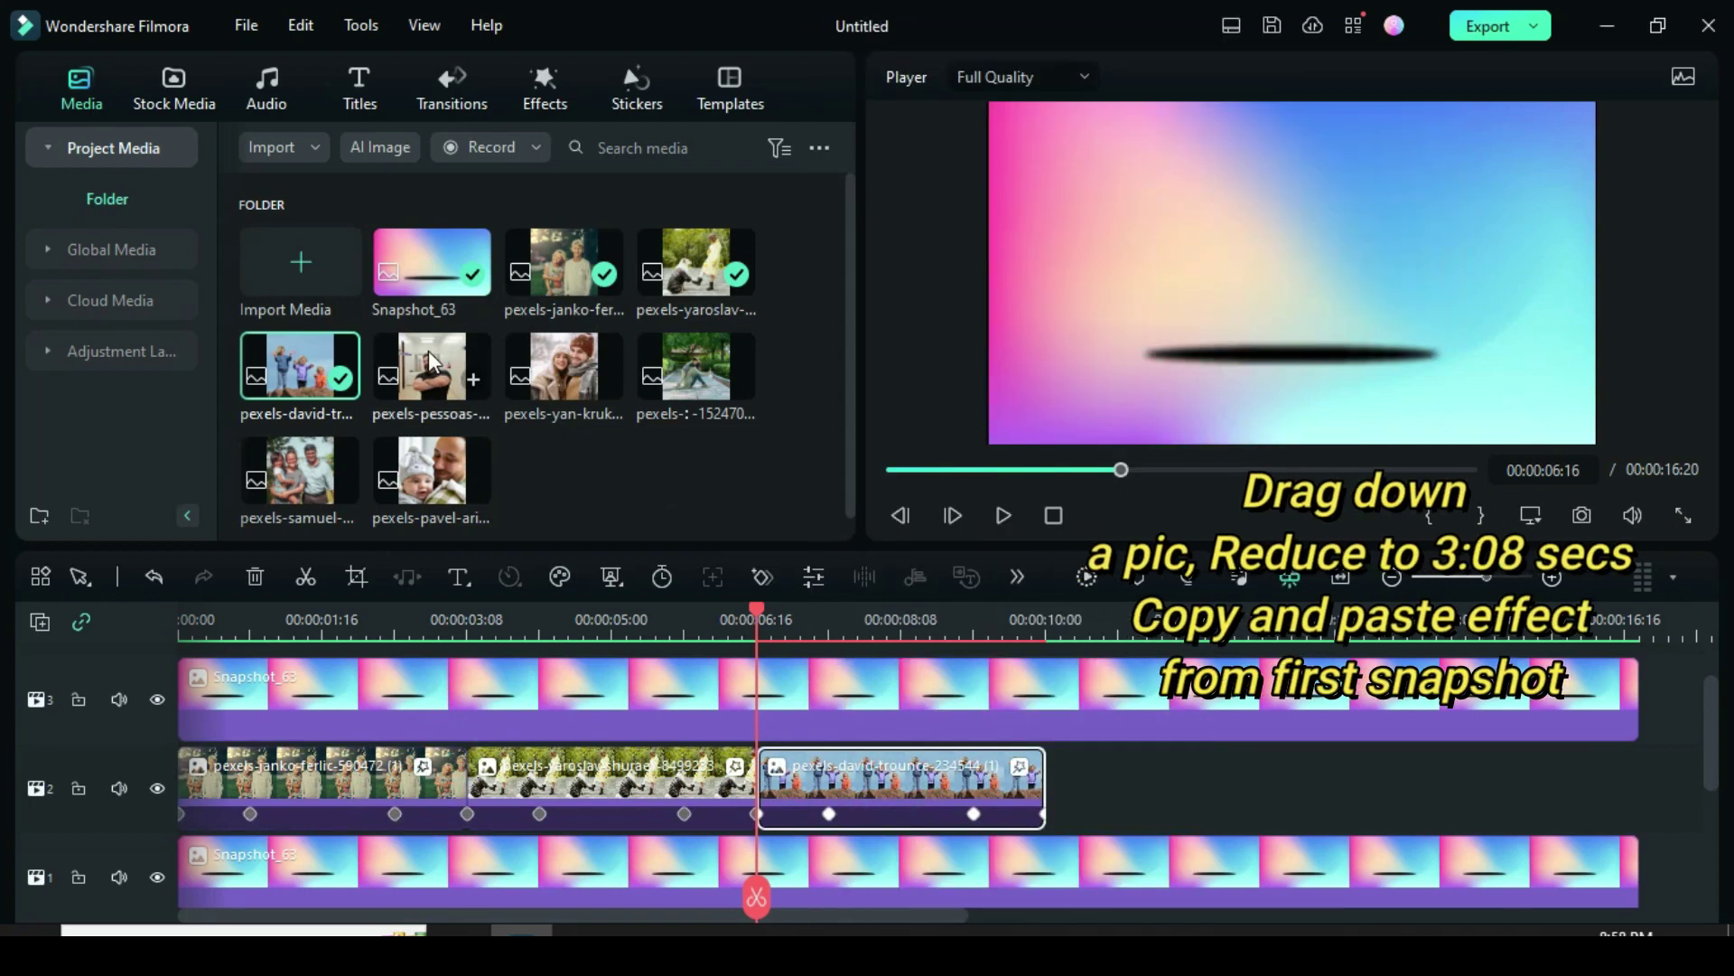
# Add the pexels-pessoas photo as the fourth clip, trim it to 3:06, and paste the bounce animation
pyautogui.moveTo(432, 366); pyautogui.dragTo(1092, 781)
pyautogui.moveTo(1479, 784); pyautogui.dragTo(1332, 784)
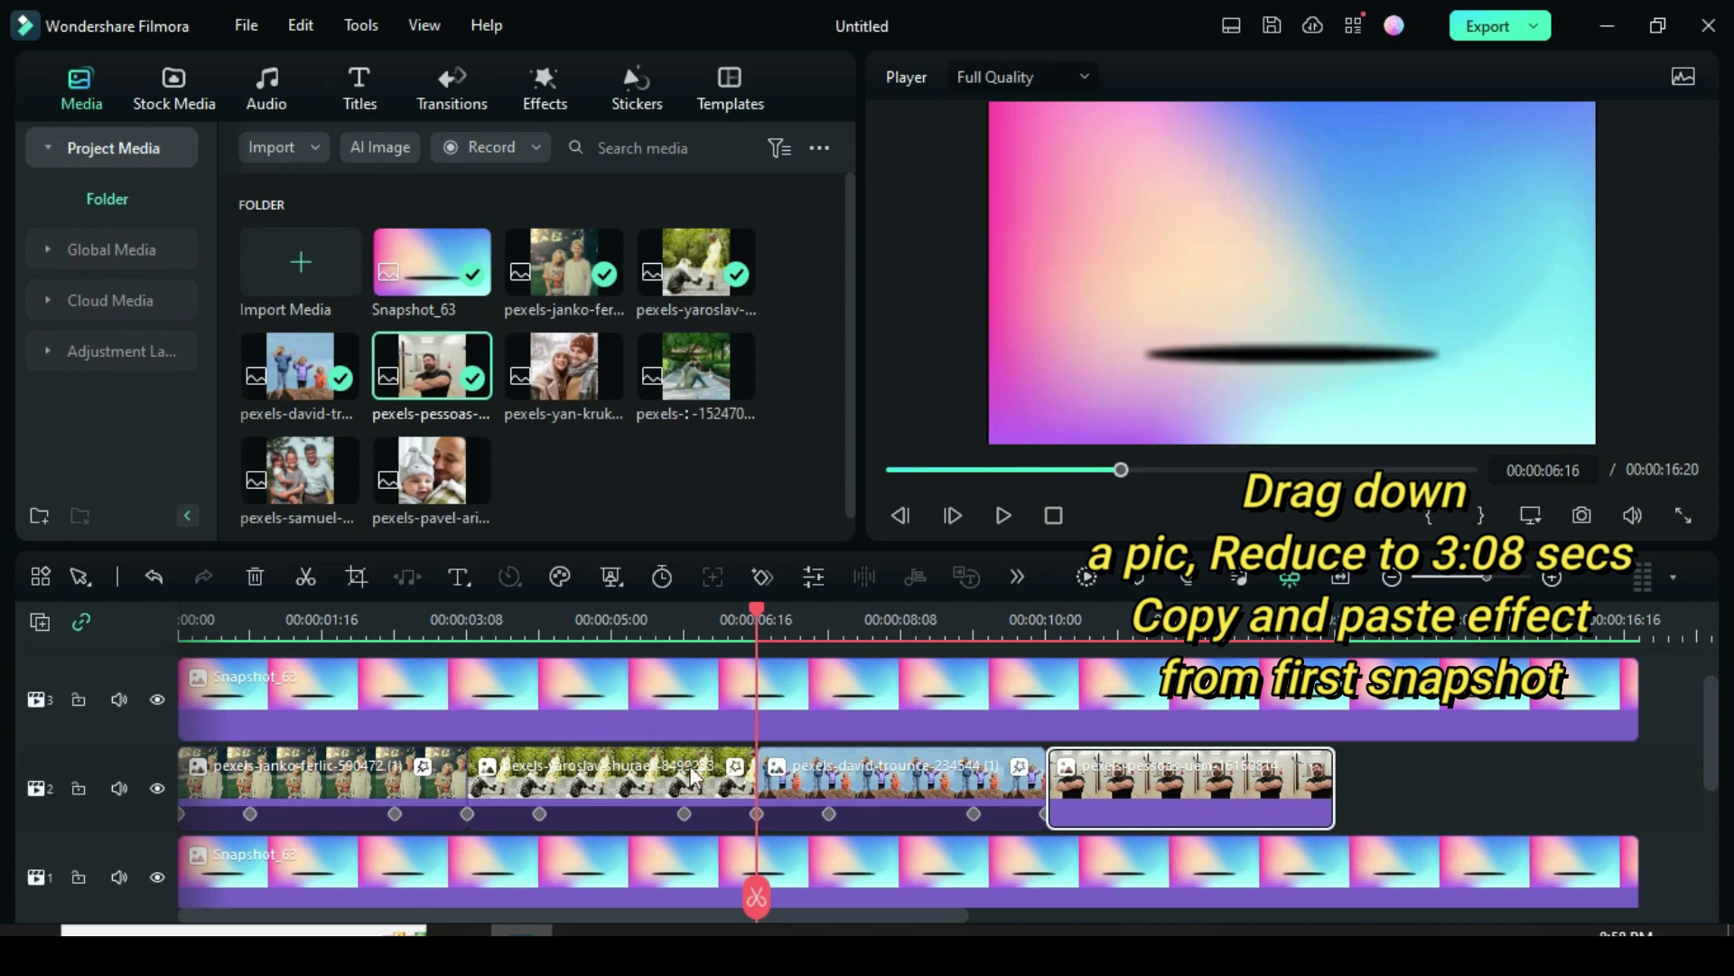
pyautogui.rightClick(693, 775)
pyautogui.click(732, 755)
pyautogui.rightClick(1122, 784)
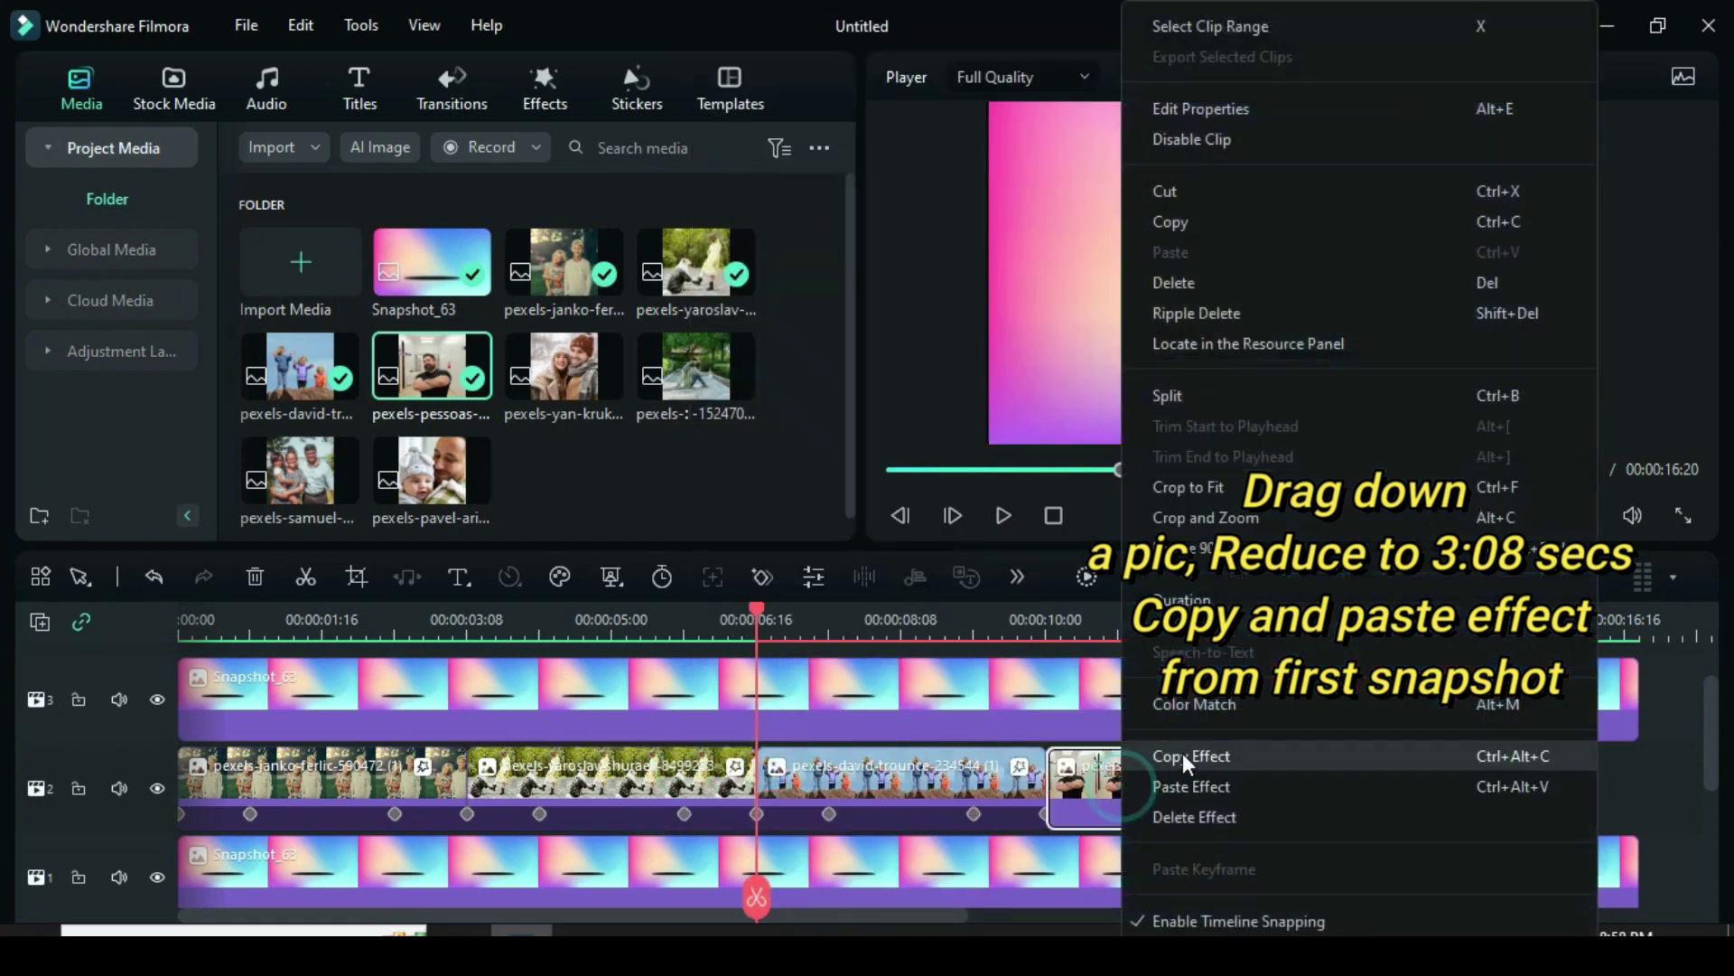
pyautogui.click(1183, 786)
pyautogui.scroll(-3, 1043, 620)
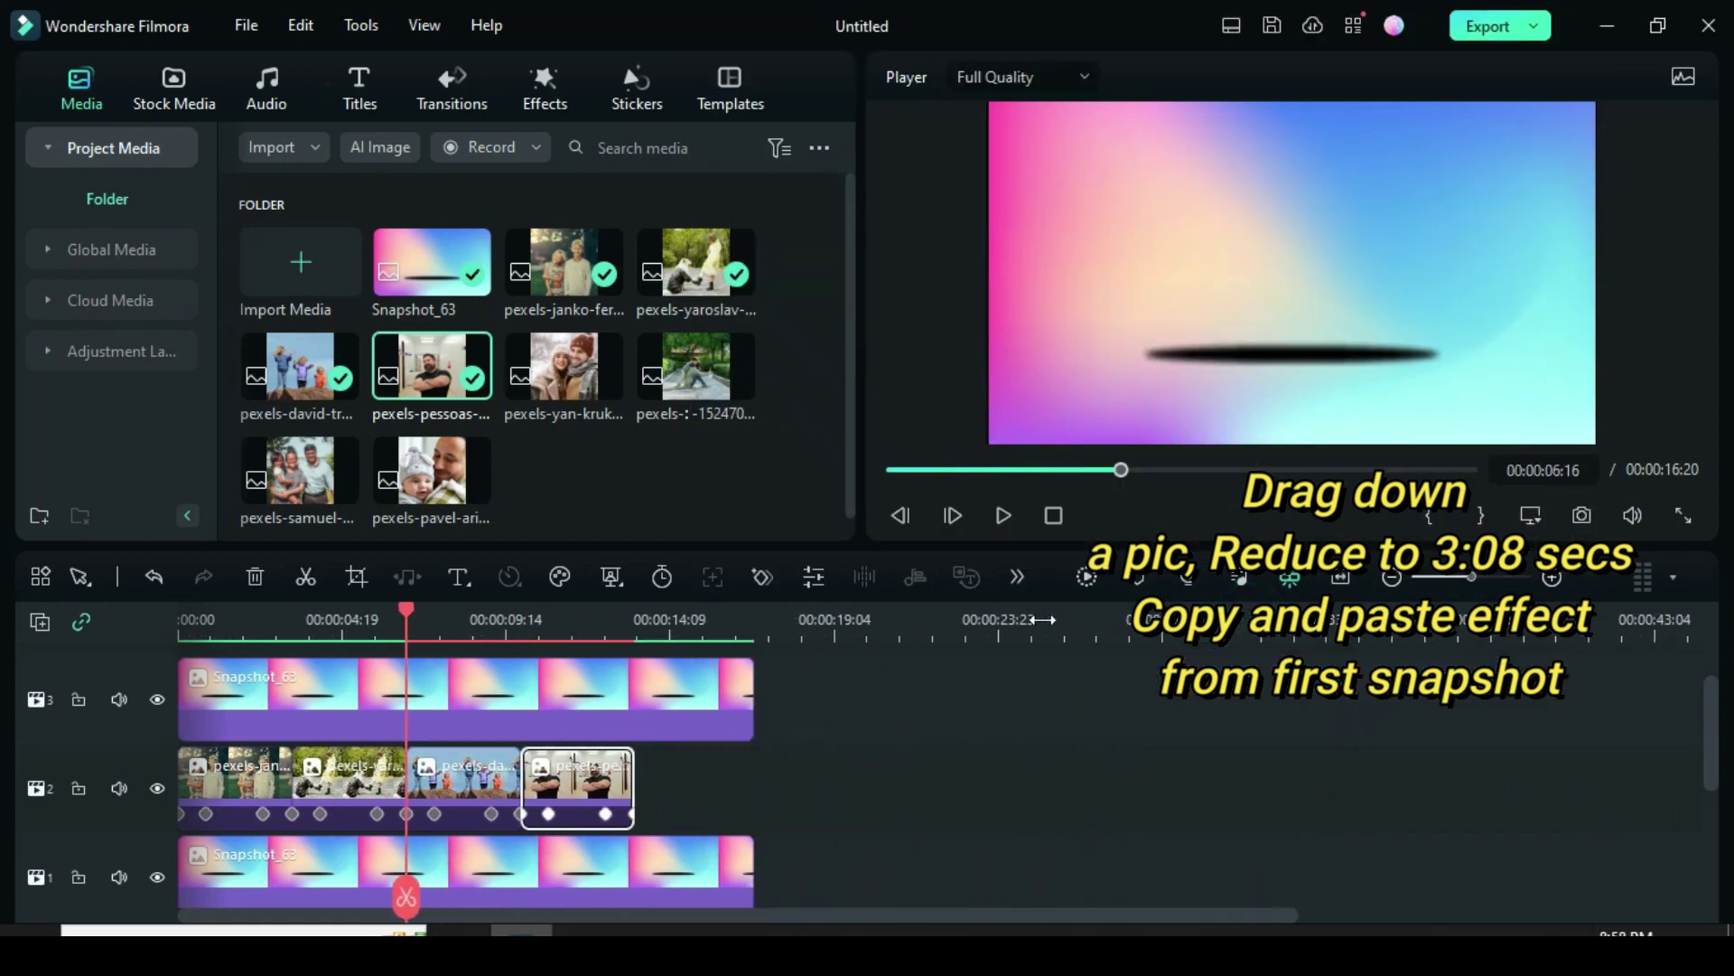
pyautogui.moveTo(826, 686); pyautogui.dragTo(732, 840)
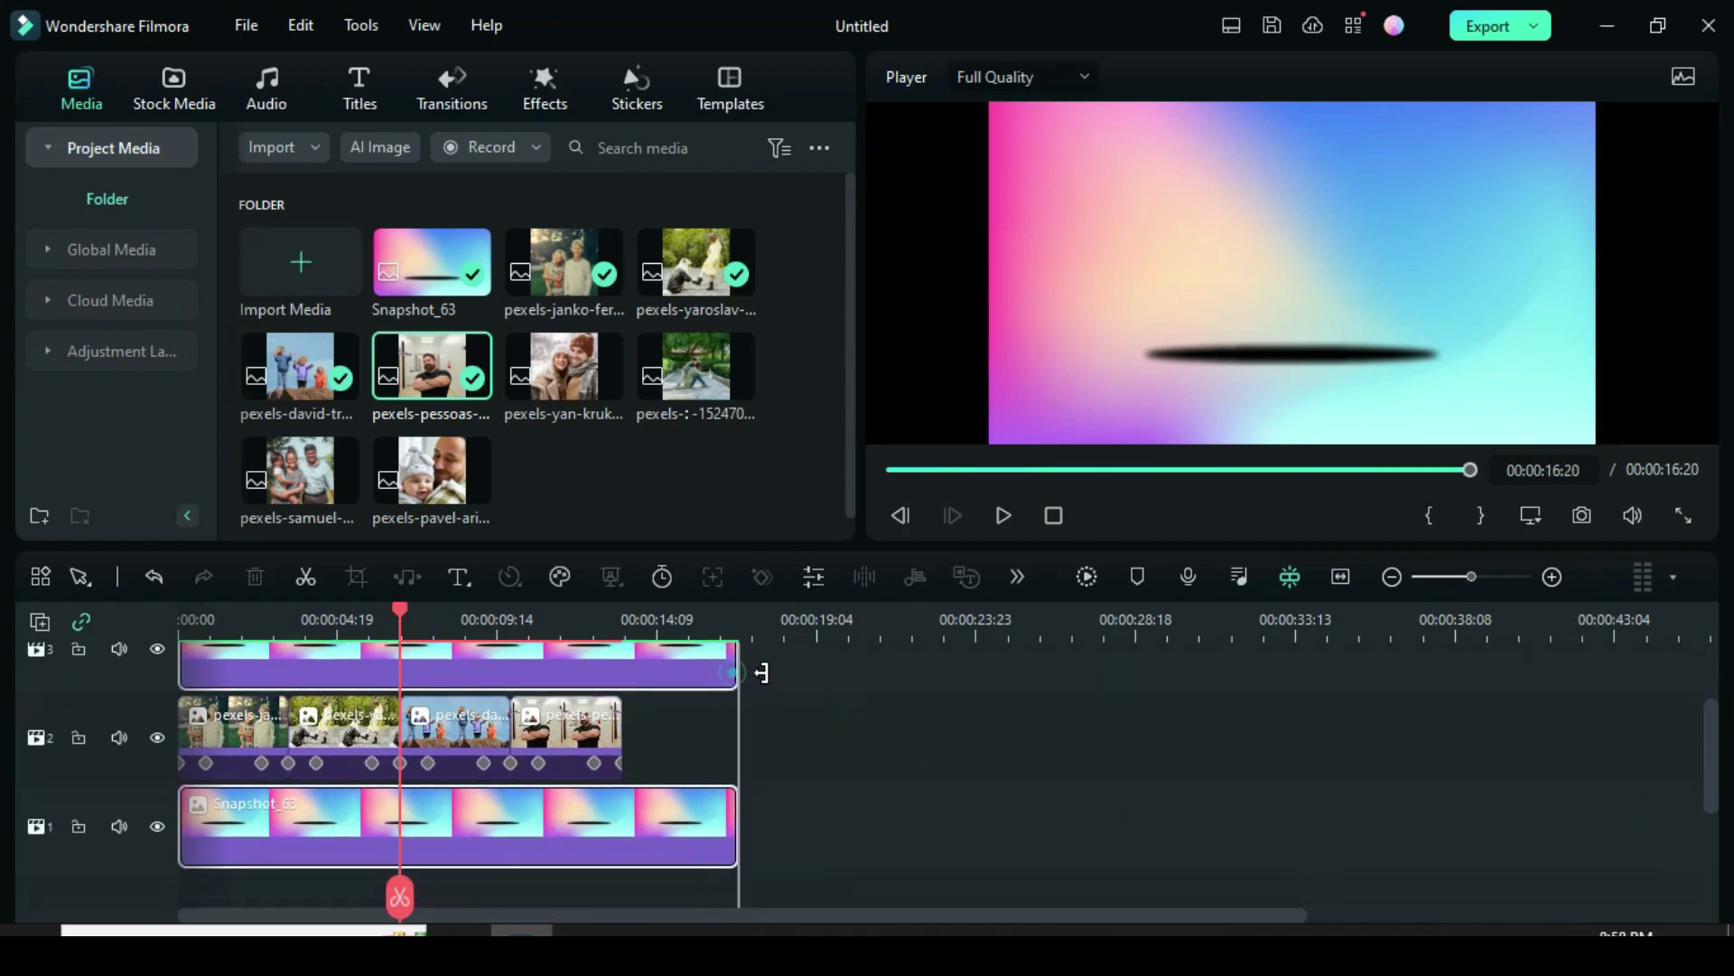
# Lengthen both backgrounds, then add the next photo, trim it to 3:08, and paste the bounce animation
pyautogui.moveTo(762, 673); pyautogui.dragTo(1362, 687)
pyautogui.moveTo(564, 366); pyautogui.dragTo(642, 793)
pyautogui.moveTo(788, 779); pyautogui.dragTo(729, 779)
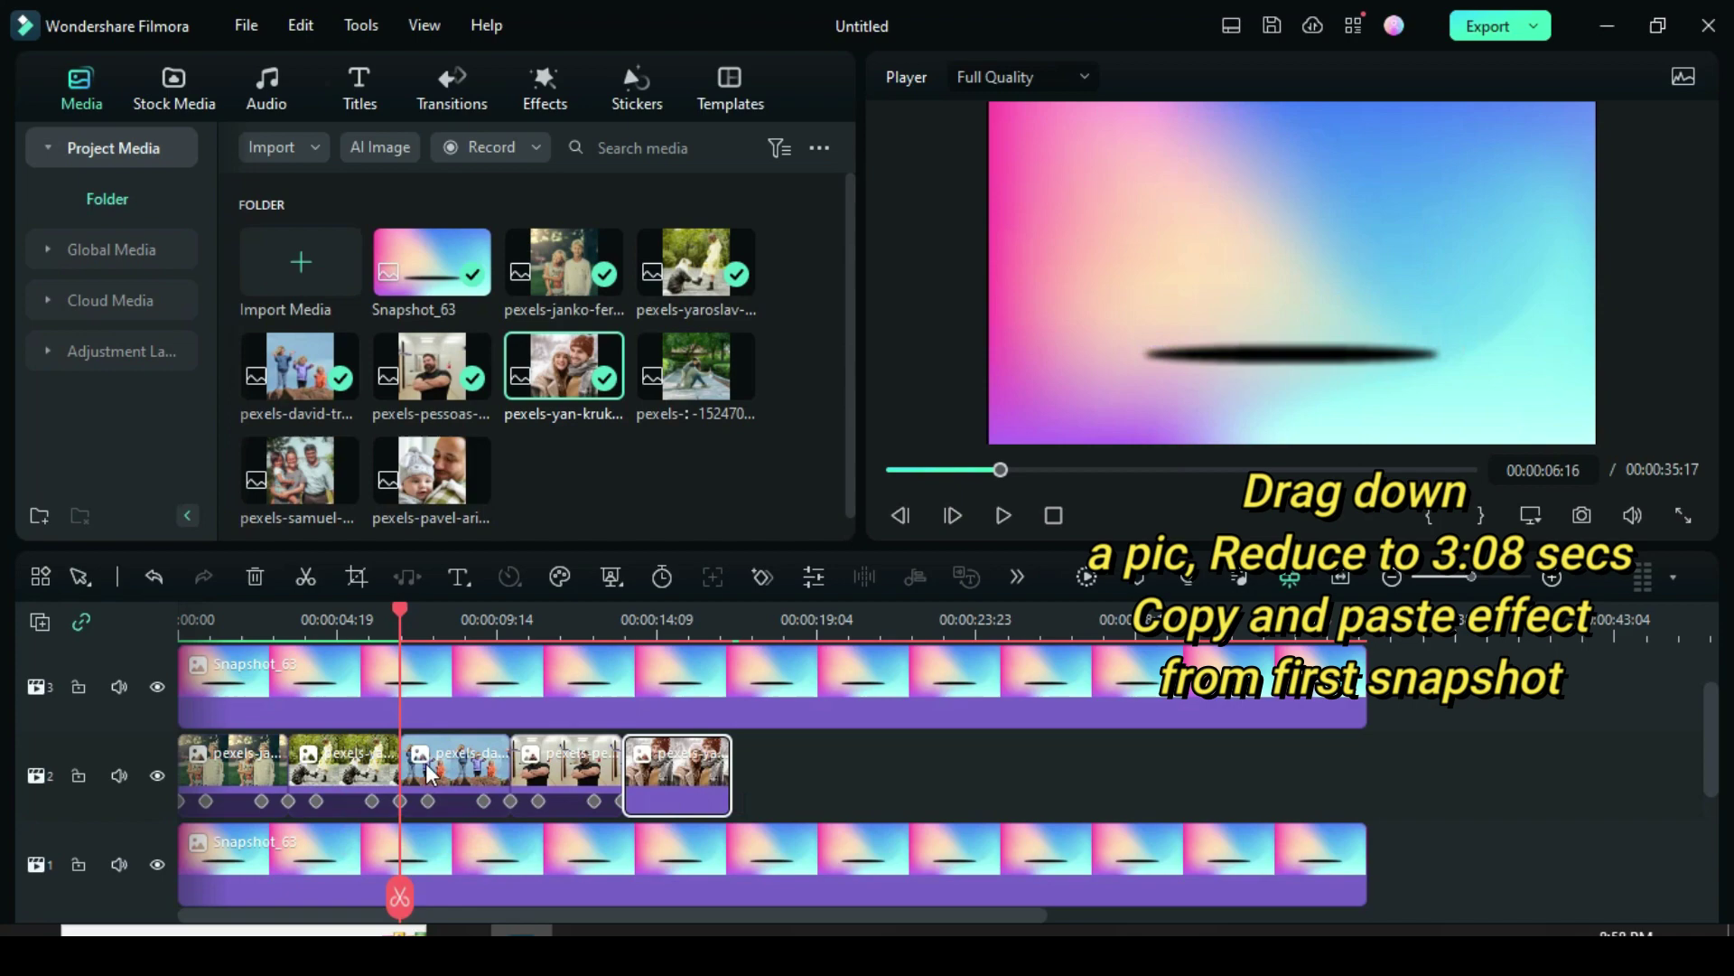
pyautogui.rightClick(431, 774)
pyautogui.click(470, 755)
pyautogui.rightClick(664, 767)
pyautogui.click(692, 786)
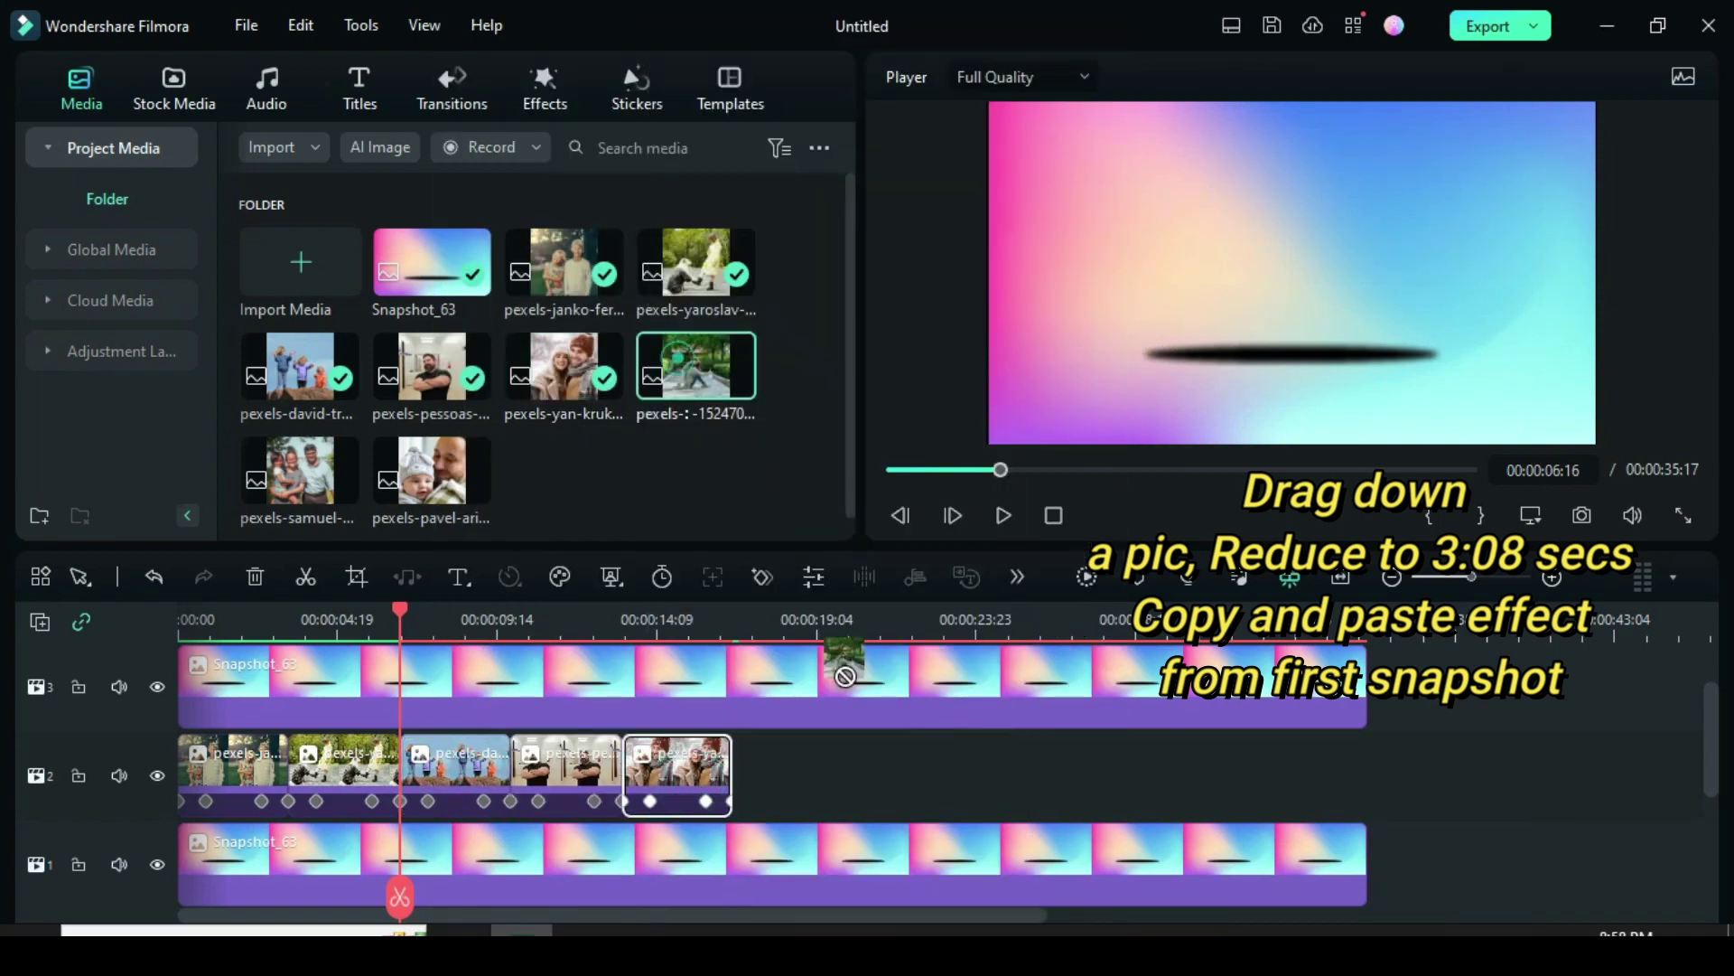
# Add the park couple photo, trim it to about 3:08, and paste the bounce animation
pyautogui.moveTo(846, 676); pyautogui.dragTo(795, 775)
pyautogui.moveTo(902, 777); pyautogui.dragTo(841, 779)
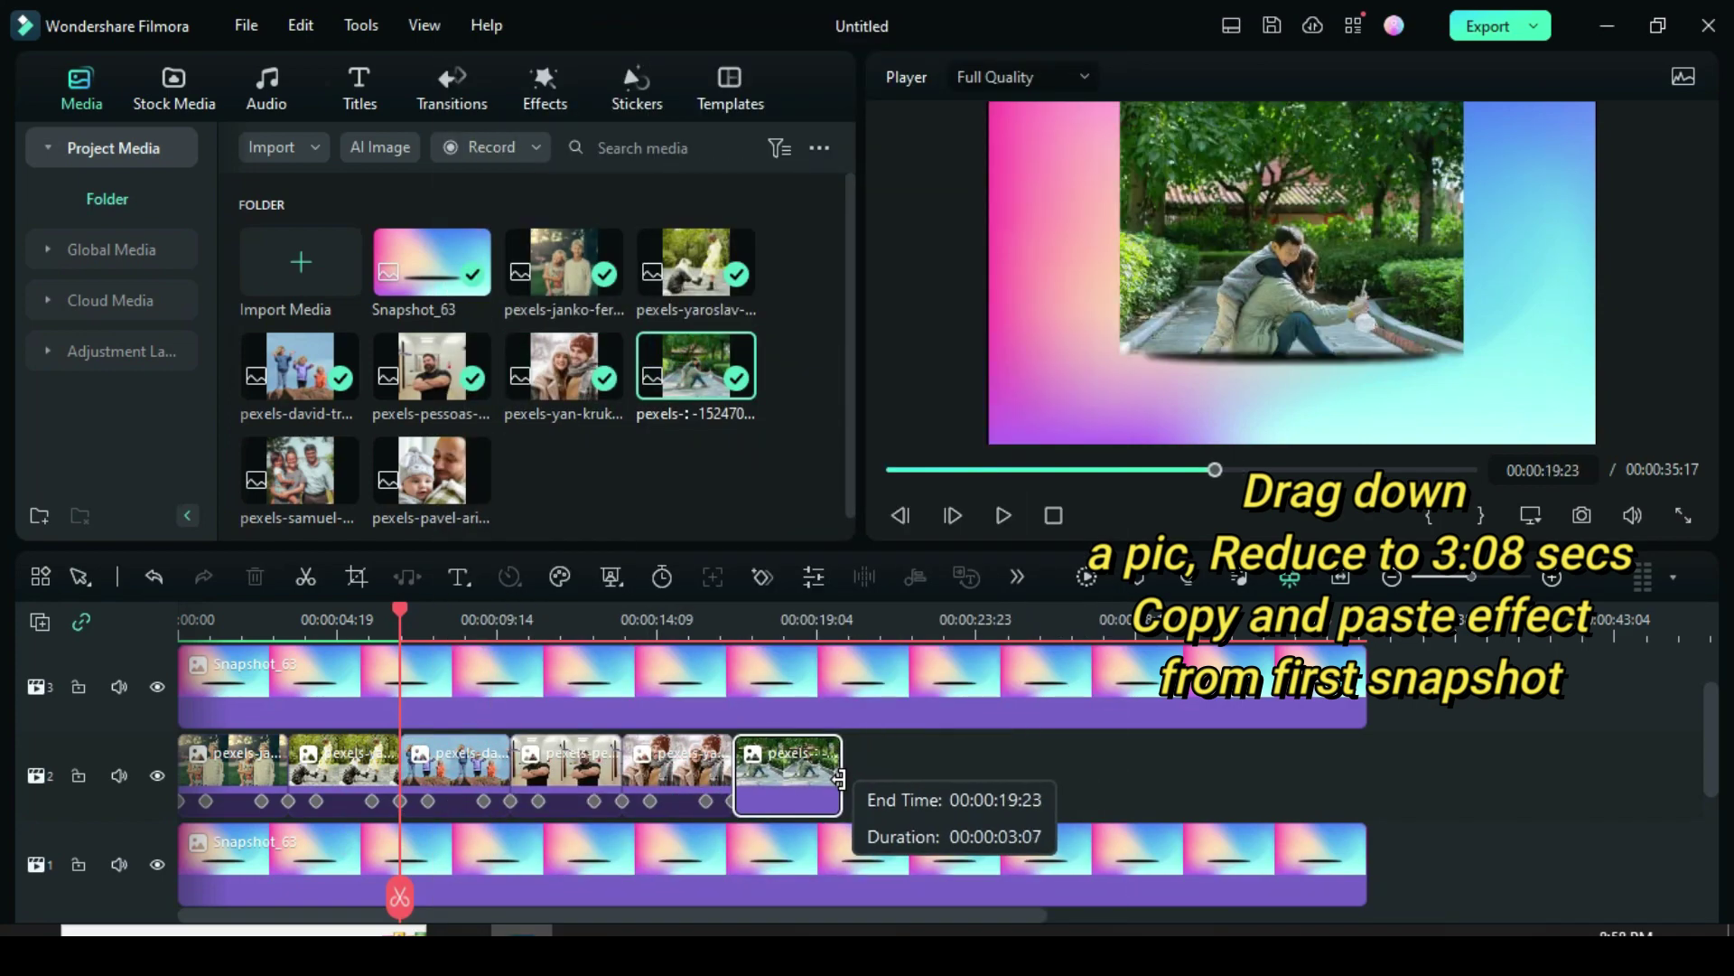
pyautogui.rightClick(565, 775)
pyautogui.click(587, 786)
pyautogui.rightClick(782, 787)
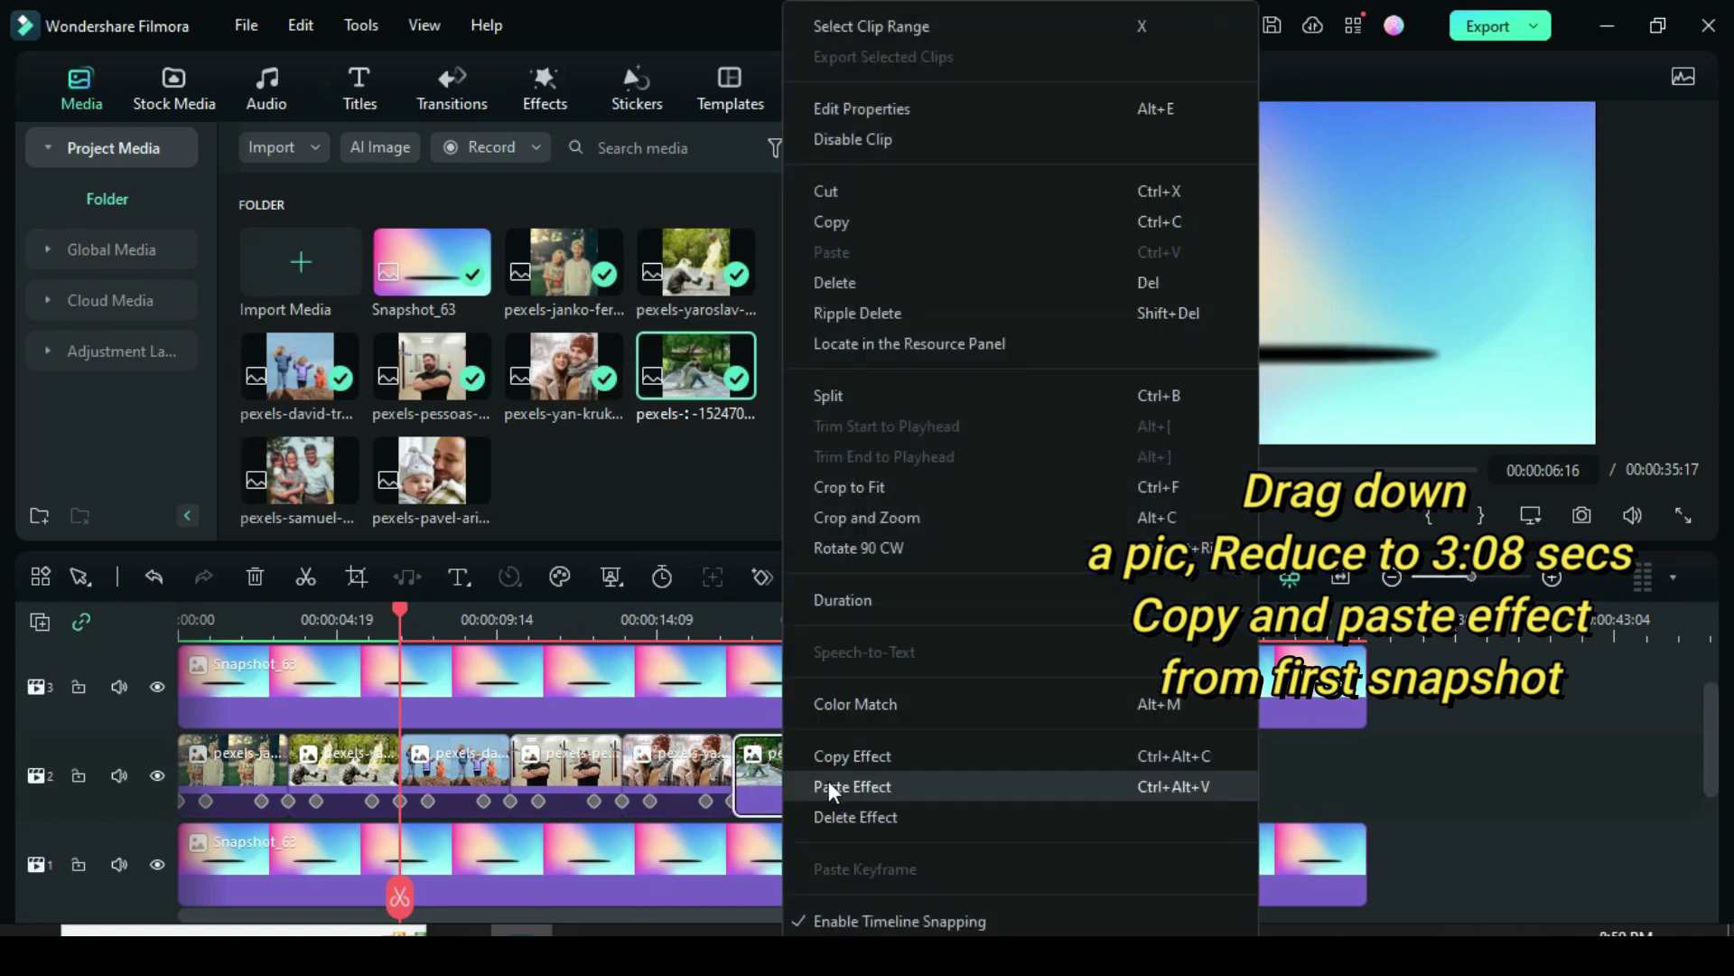
pyautogui.click(773, 787)
# Add the next photo to track 2 and paste the bounce animation onto it
pyautogui.moveTo(300, 469); pyautogui.dragTo(906, 801)
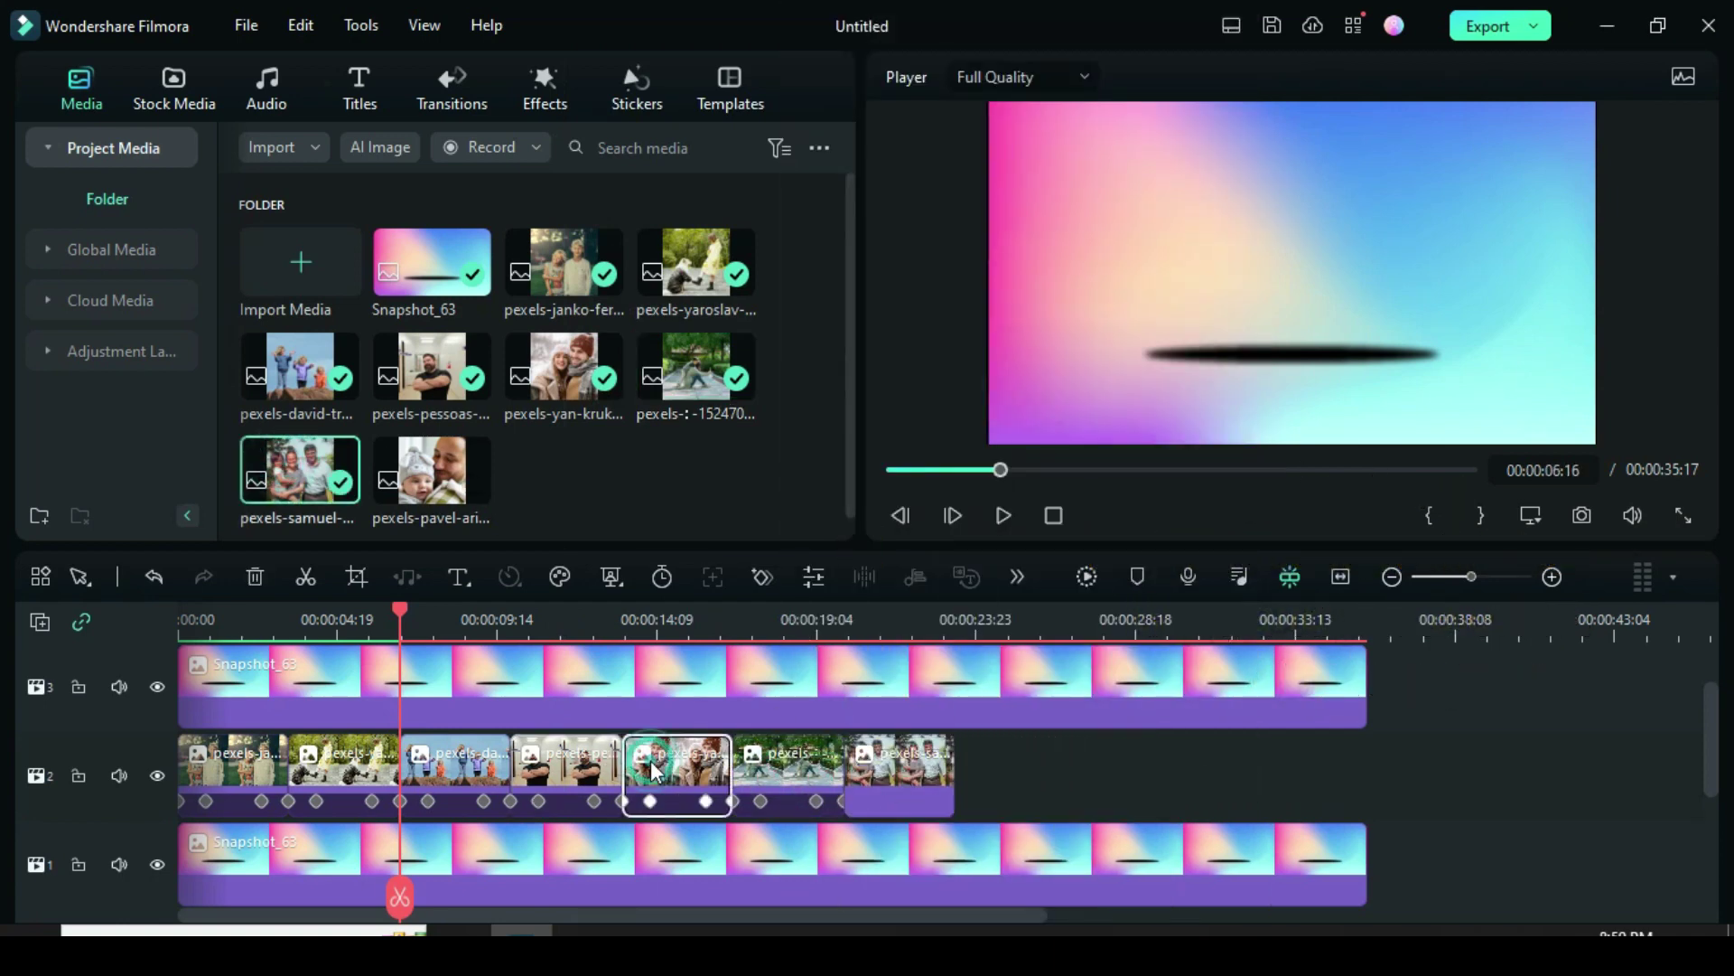
pyautogui.rightClick(890, 777)
pyautogui.click(931, 783)
# Add the baby photo at the end of track 2, trim it to 3:08, and paste the animation
pyautogui.moveTo(432, 470); pyautogui.dragTo(980, 774)
pyautogui.moveTo(1121, 772); pyautogui.dragTo(1062, 774)
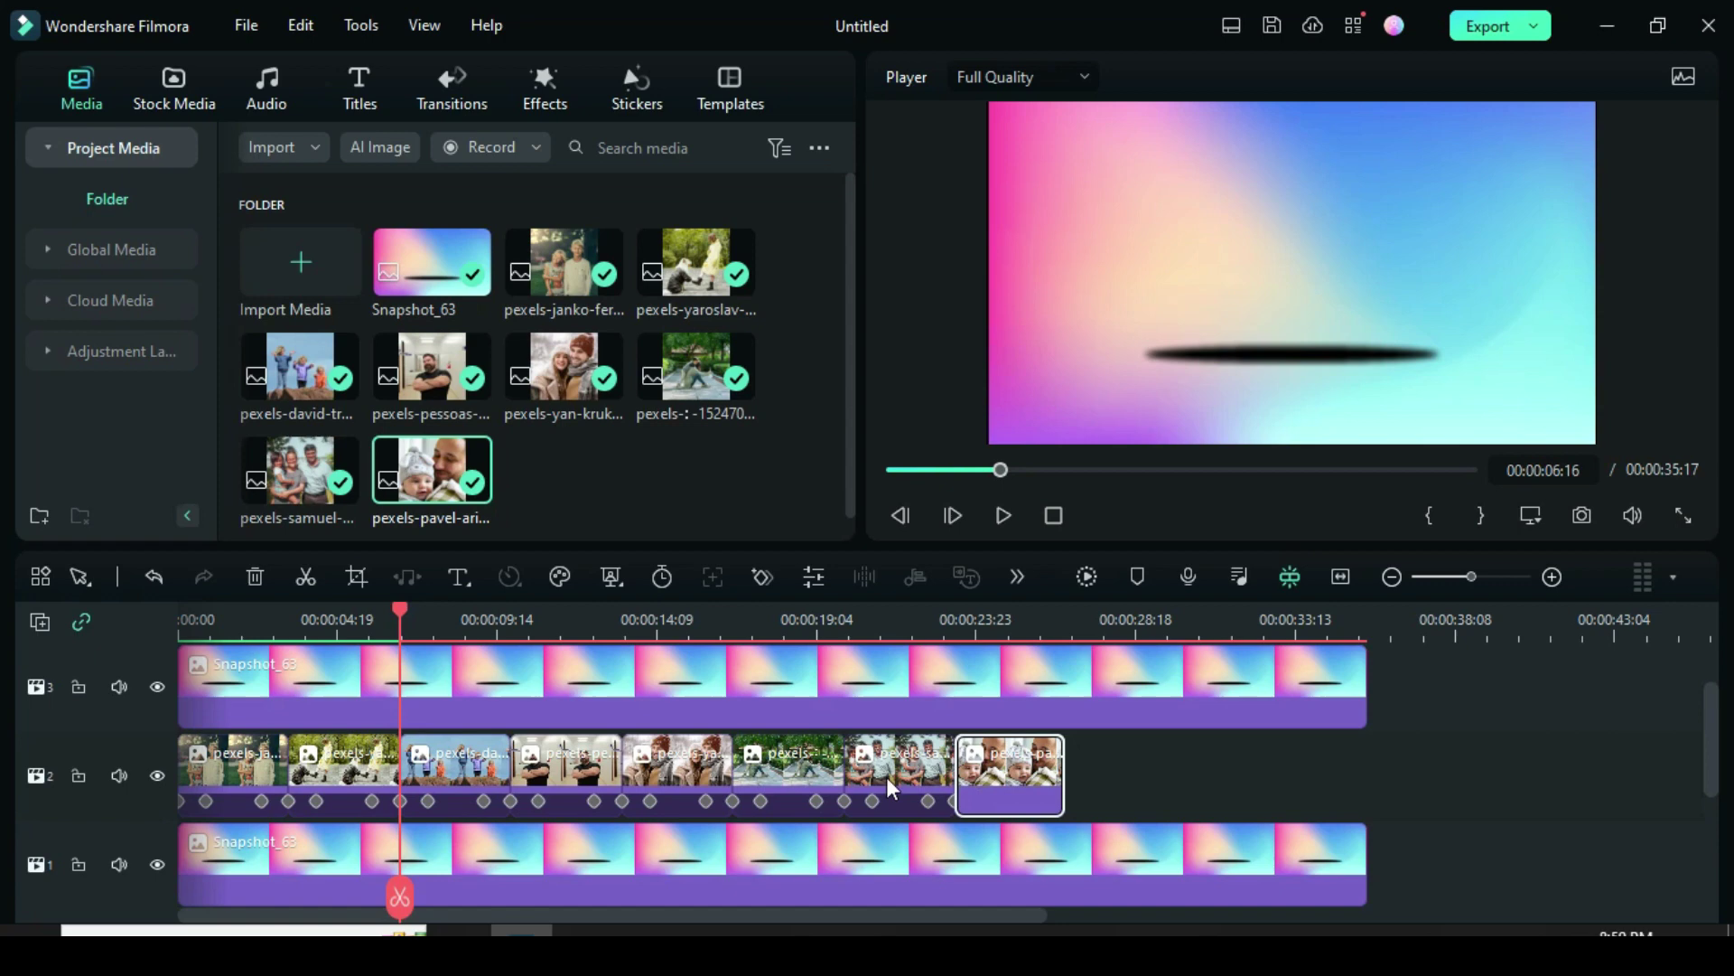
pyautogui.rightClick(807, 770)
pyautogui.click(809, 747)
pyautogui.rightClick(991, 775)
pyautogui.click(1053, 777)
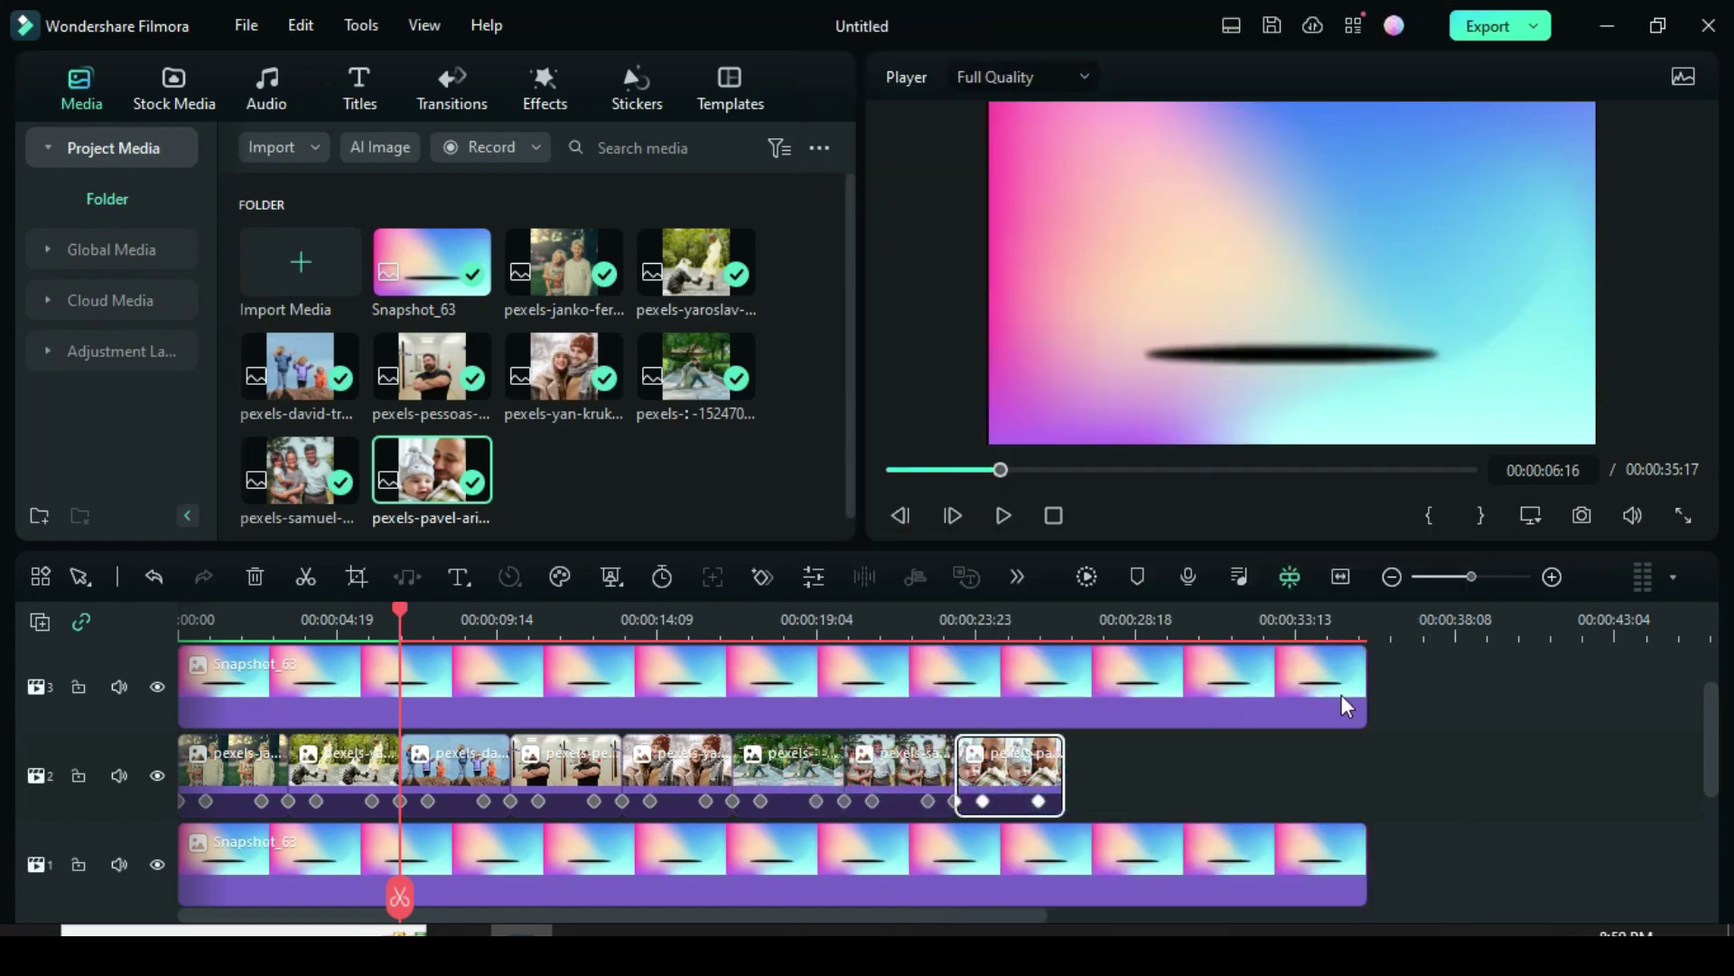
# Trim both Snapshot_63 background clips to end with the last photo at 26:15
pyautogui.click(1342, 703)
pyautogui.keyDown('ctrl'); pyautogui.click(1318, 867); pyautogui.keyUp('ctrl')
pyautogui.moveTo(1364, 696); pyautogui.dragTo(1072, 715)
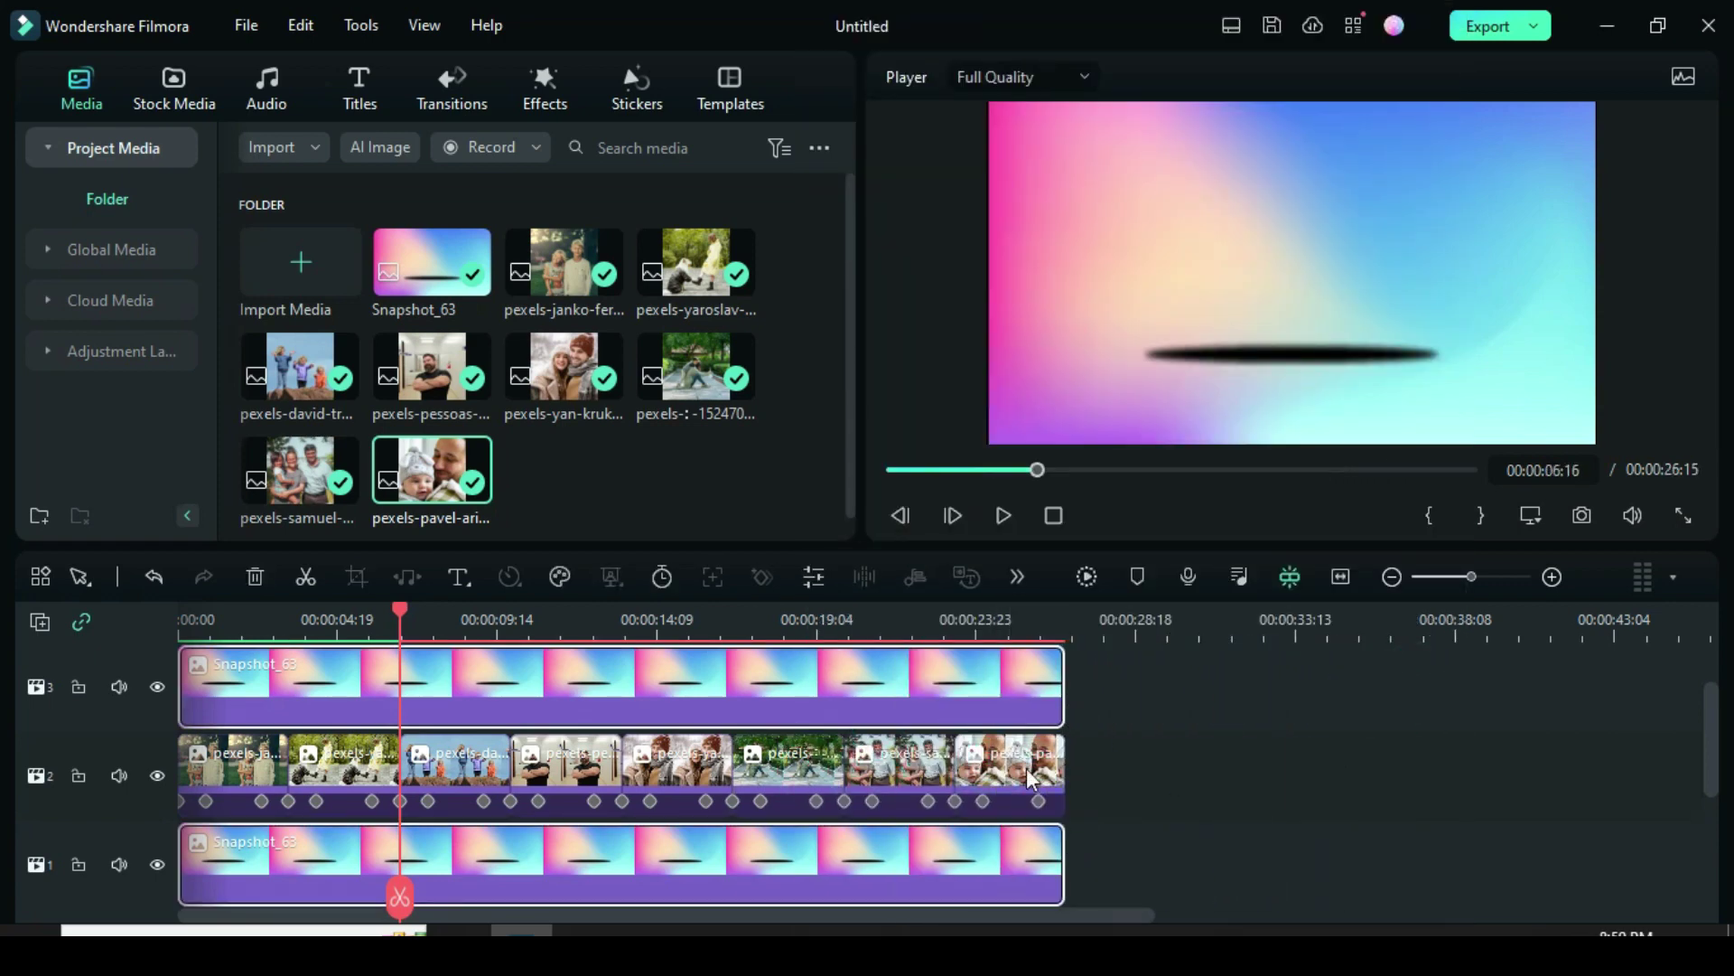
# Render the preview from the start and play the full 26:15 slideshow to the father-and-baby photo
pyautogui.click(889, 471)
pyautogui.click(1086, 577)
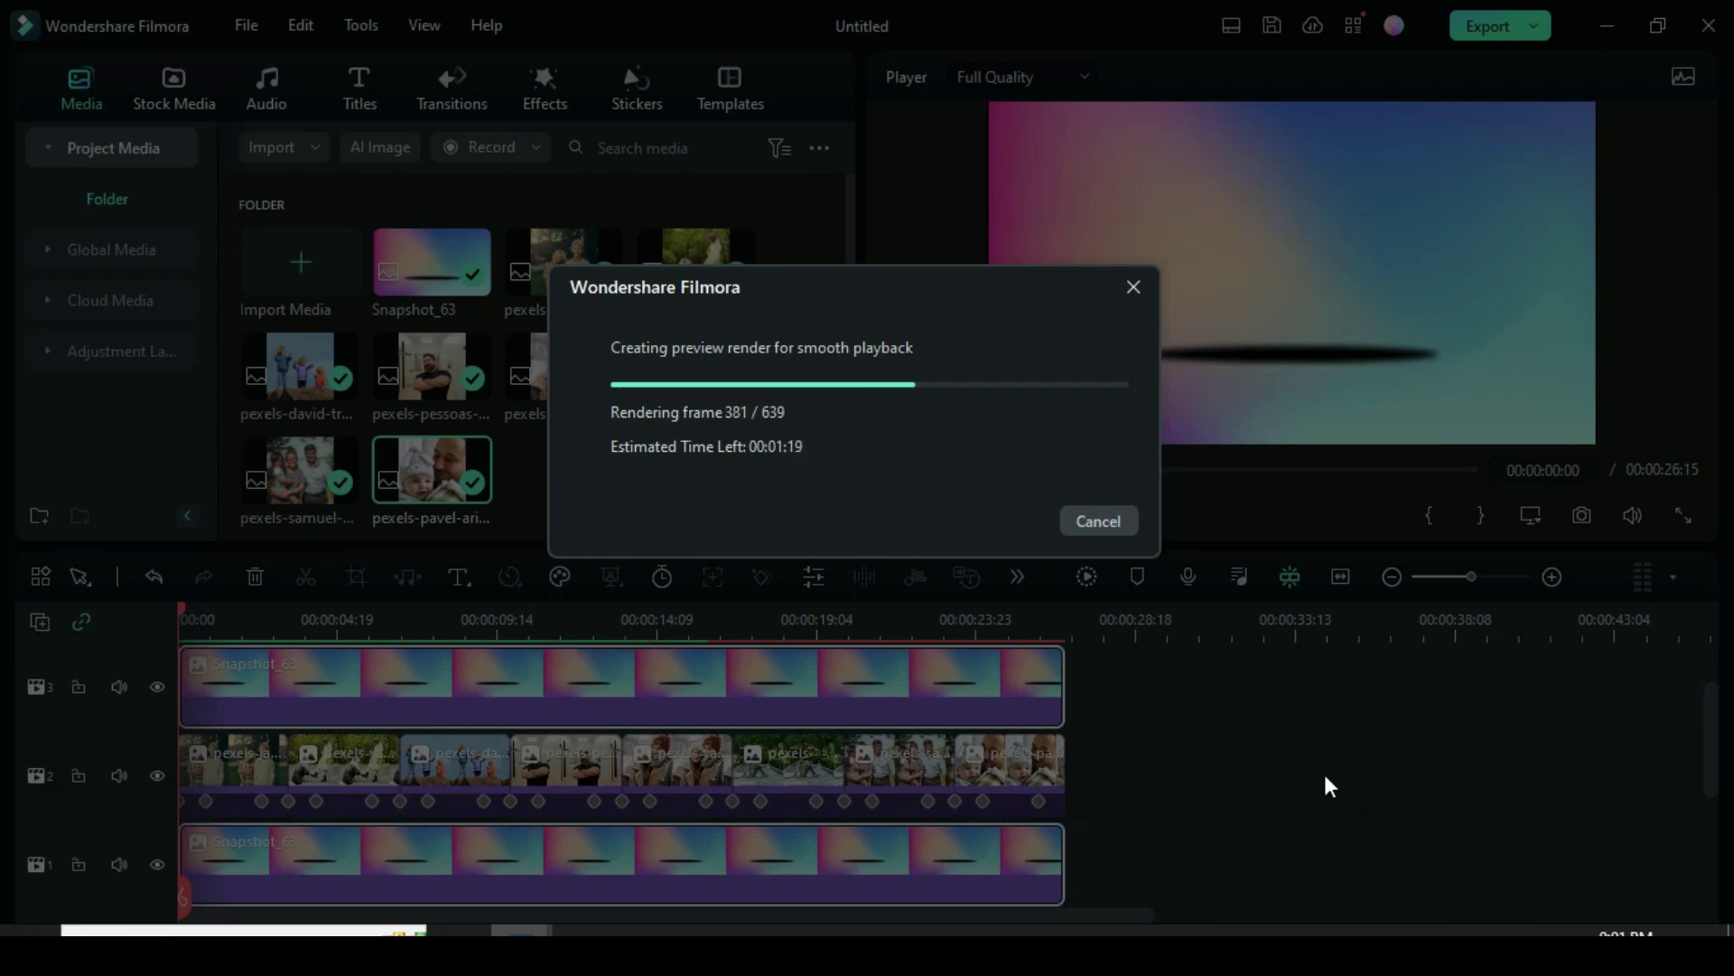
pyautogui.click(1005, 516)
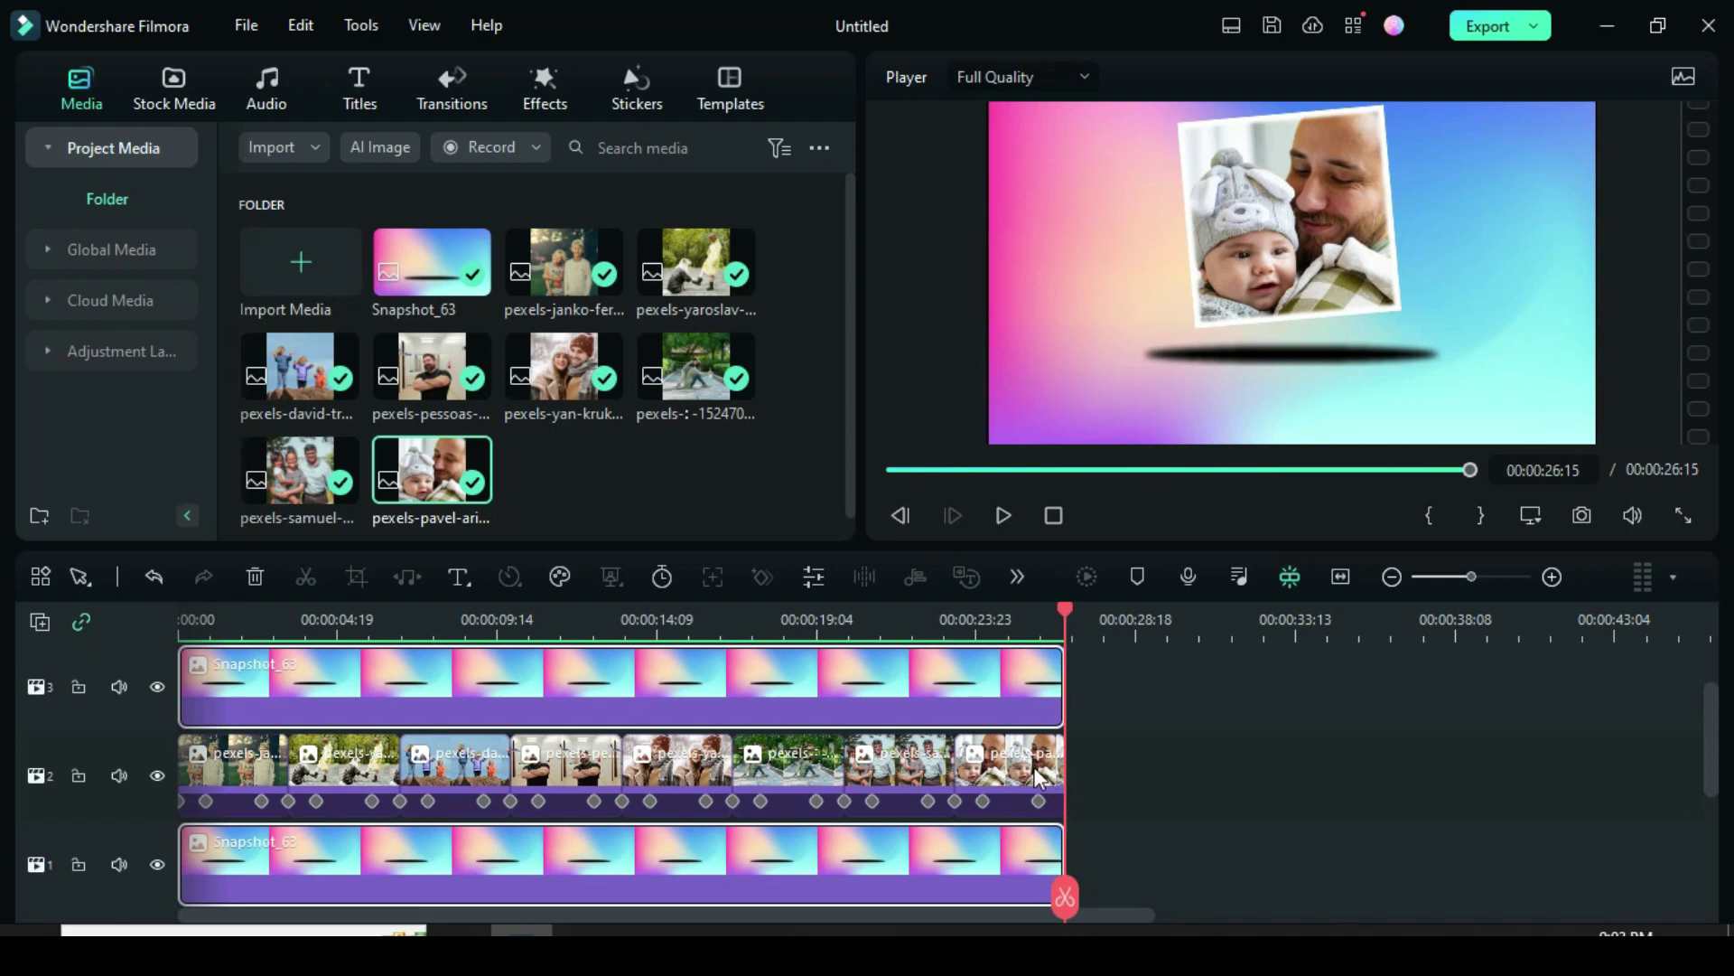
# Lengthen the baby photo to end at 27:22 and replace its animation with an earlier photo's effect
pyautogui.moveTo(1063, 775); pyautogui.dragTo(1095, 788)
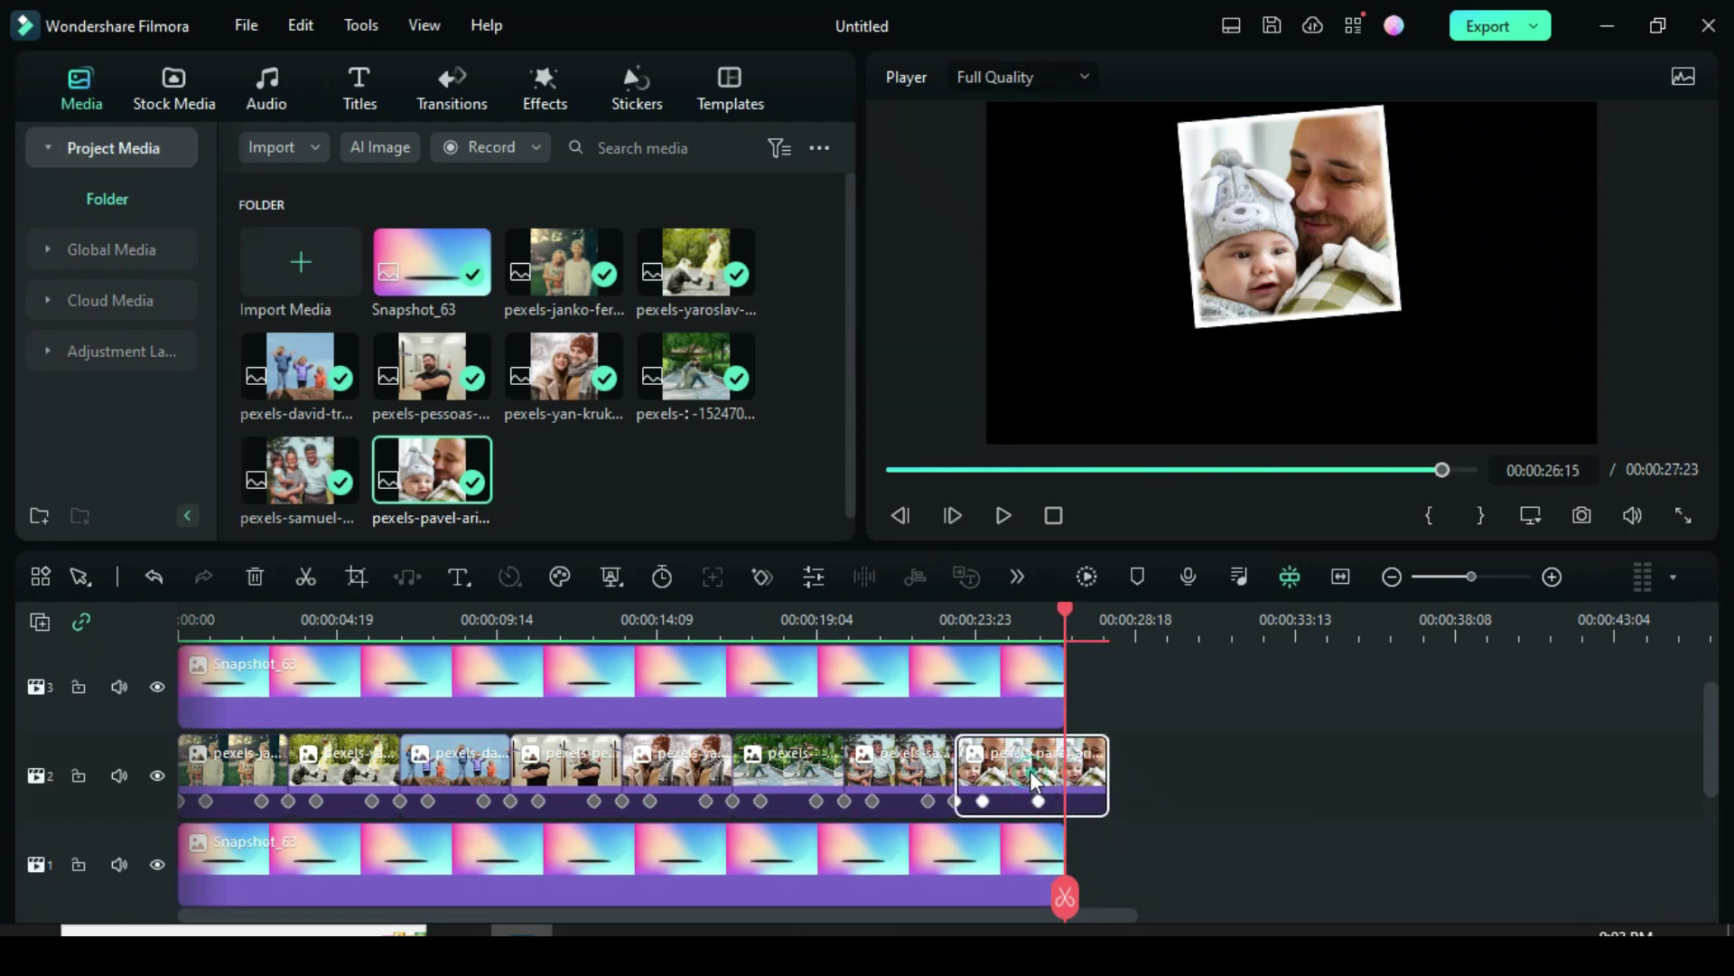
pyautogui.rightClick(1030, 771)
pyautogui.click(1090, 810)
pyautogui.rightClick(788, 769)
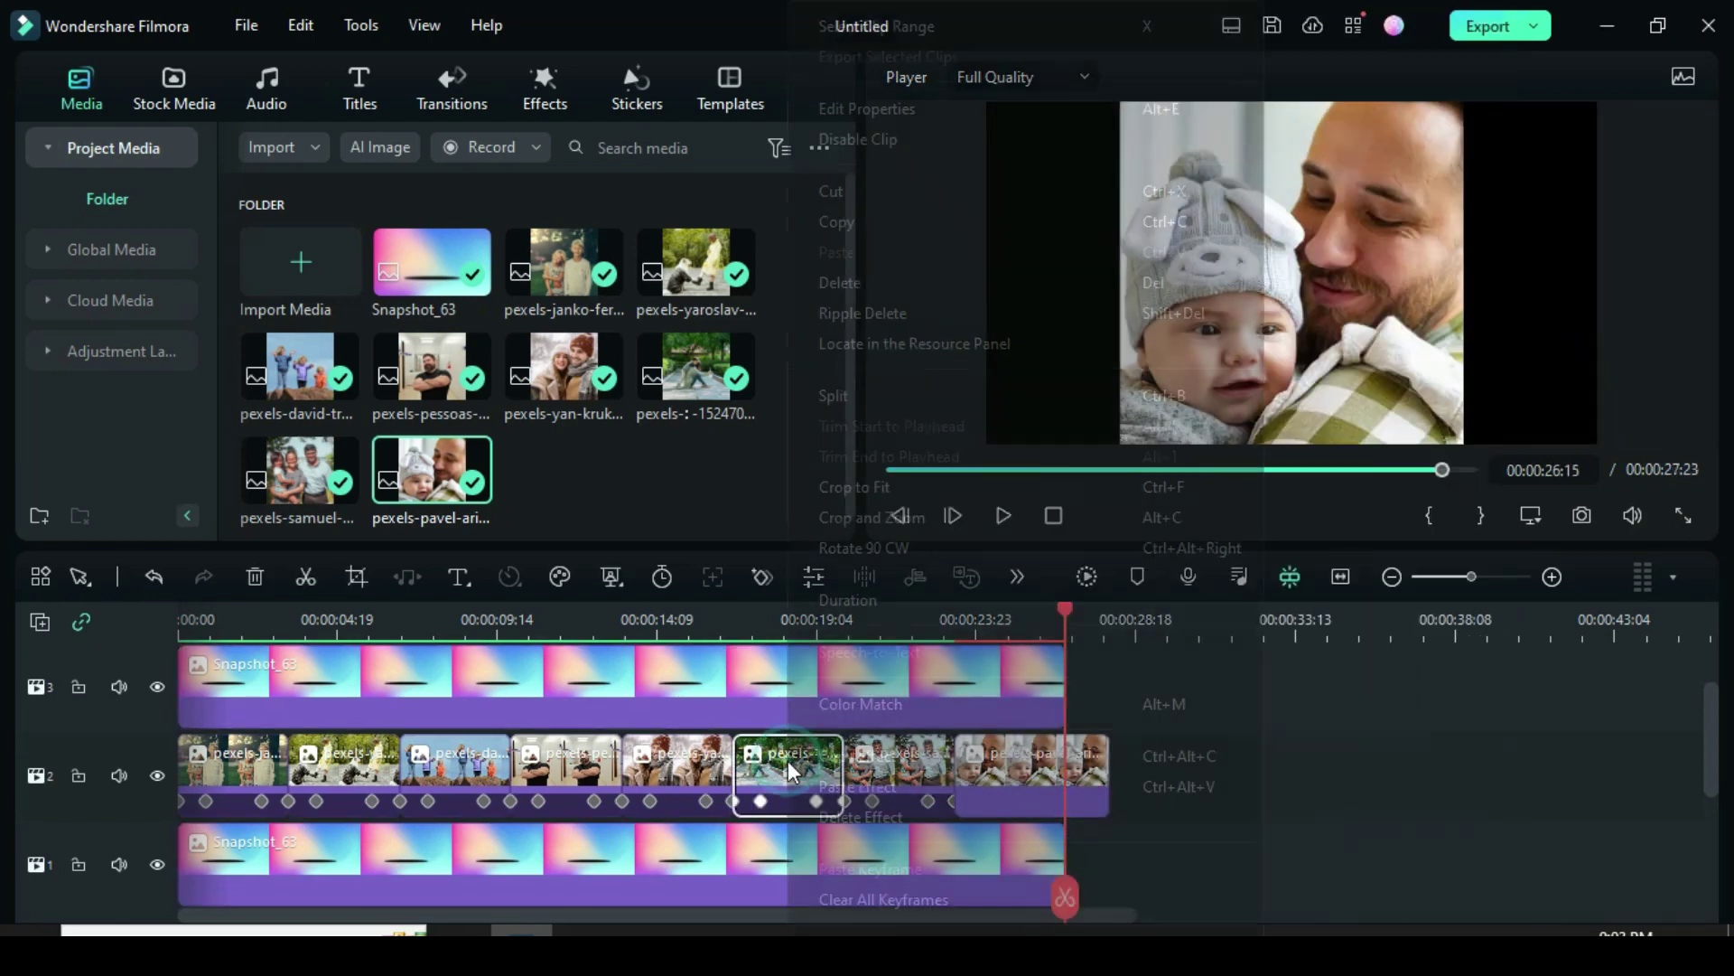
pyautogui.click(858, 756)
pyautogui.rightClick(1017, 769)
pyautogui.click(1081, 785)
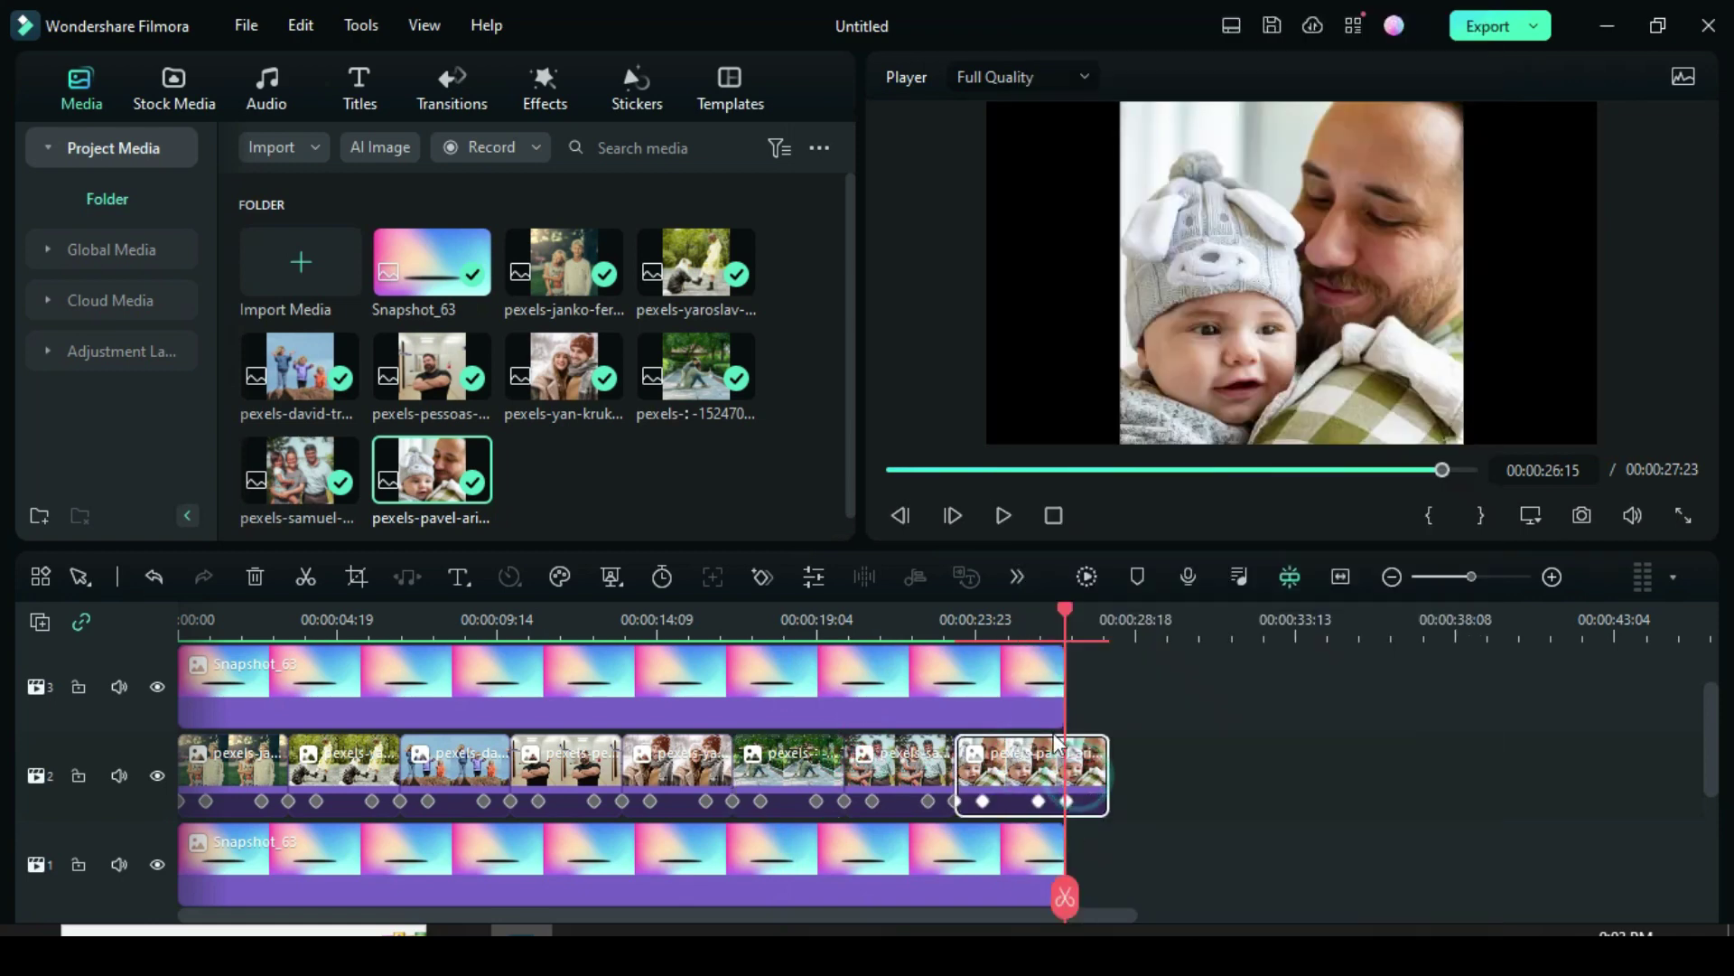
# Extend both Snapshot_63 background clips to 27:23 and render the preview
pyautogui.click(1010, 691)
pyautogui.moveTo(1069, 686); pyautogui.dragTo(1110, 688)
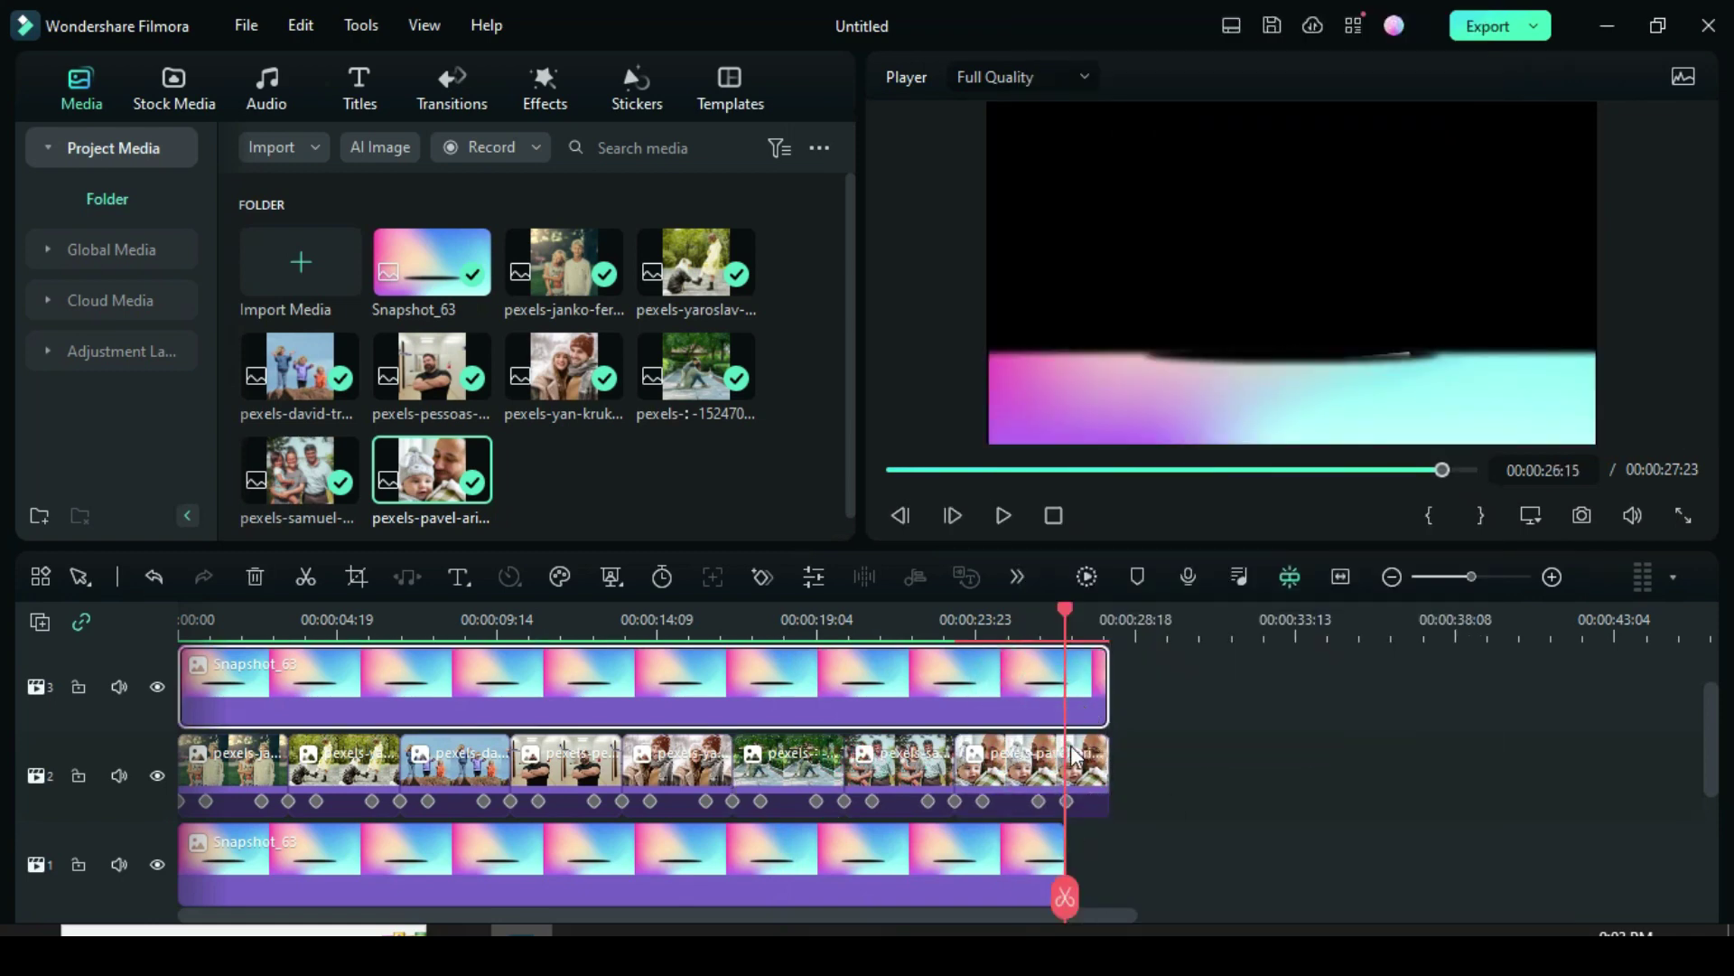
pyautogui.scroll(-1, 1058, 810)
pyautogui.click(1029, 813)
pyautogui.moveTo(1059, 808); pyautogui.dragTo(1107, 809)
pyautogui.scroll(1, 1102, 795)
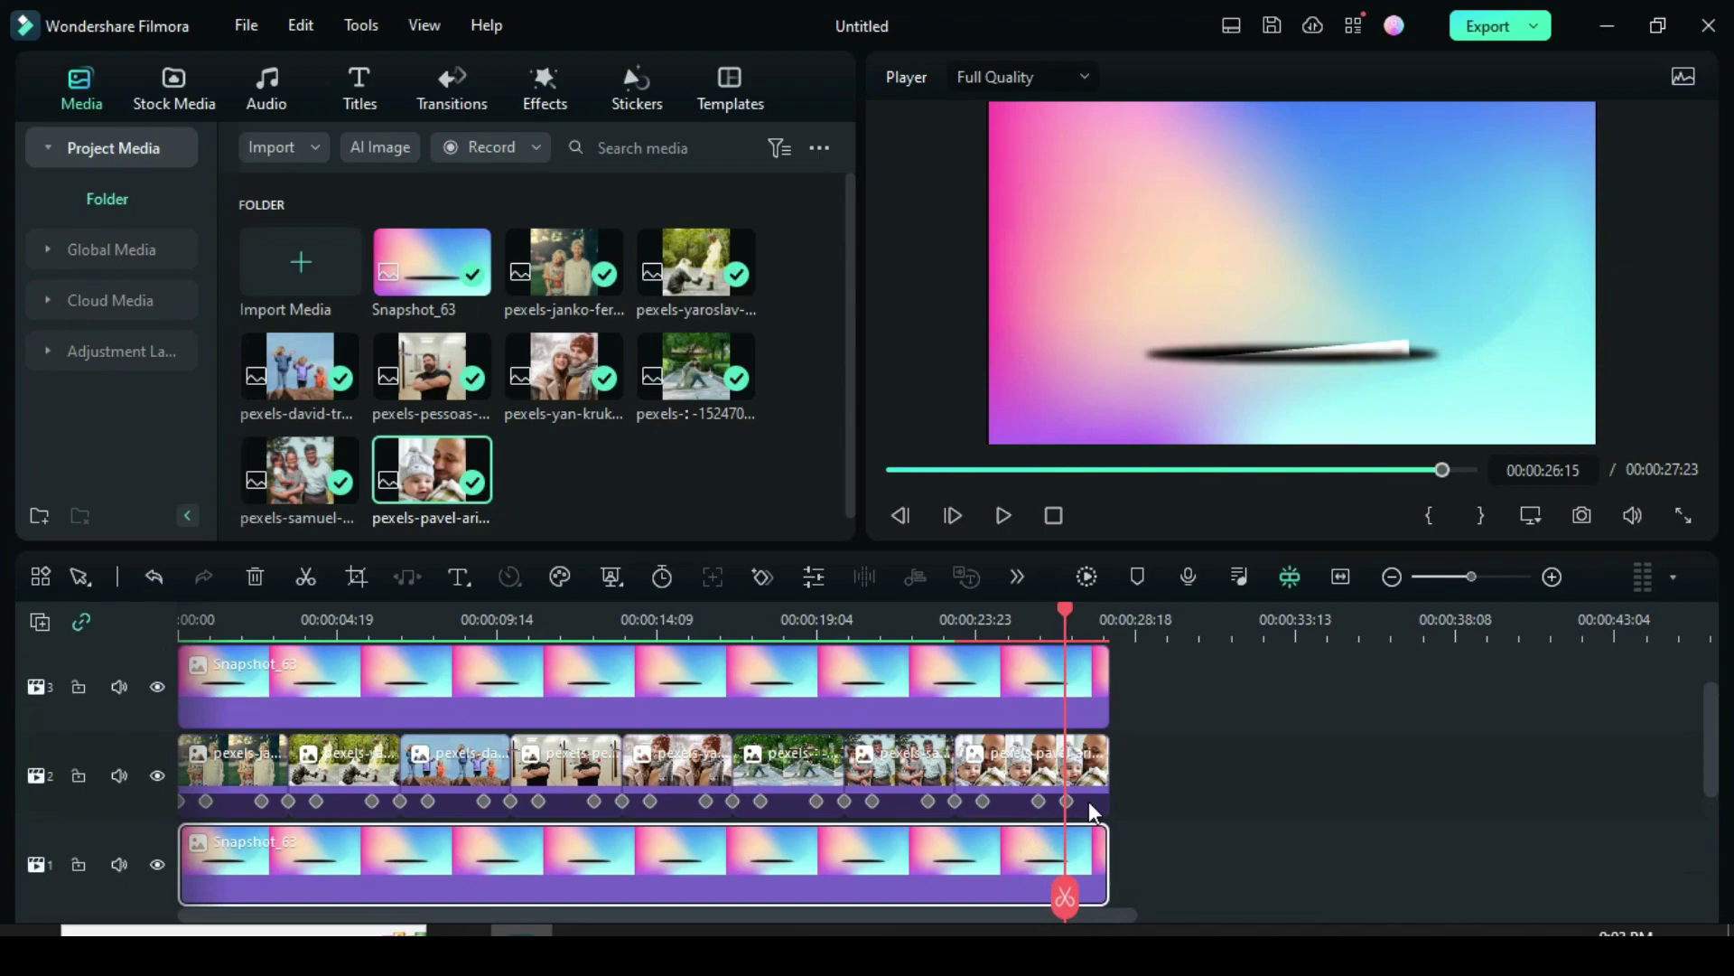
pyautogui.click(1085, 576)
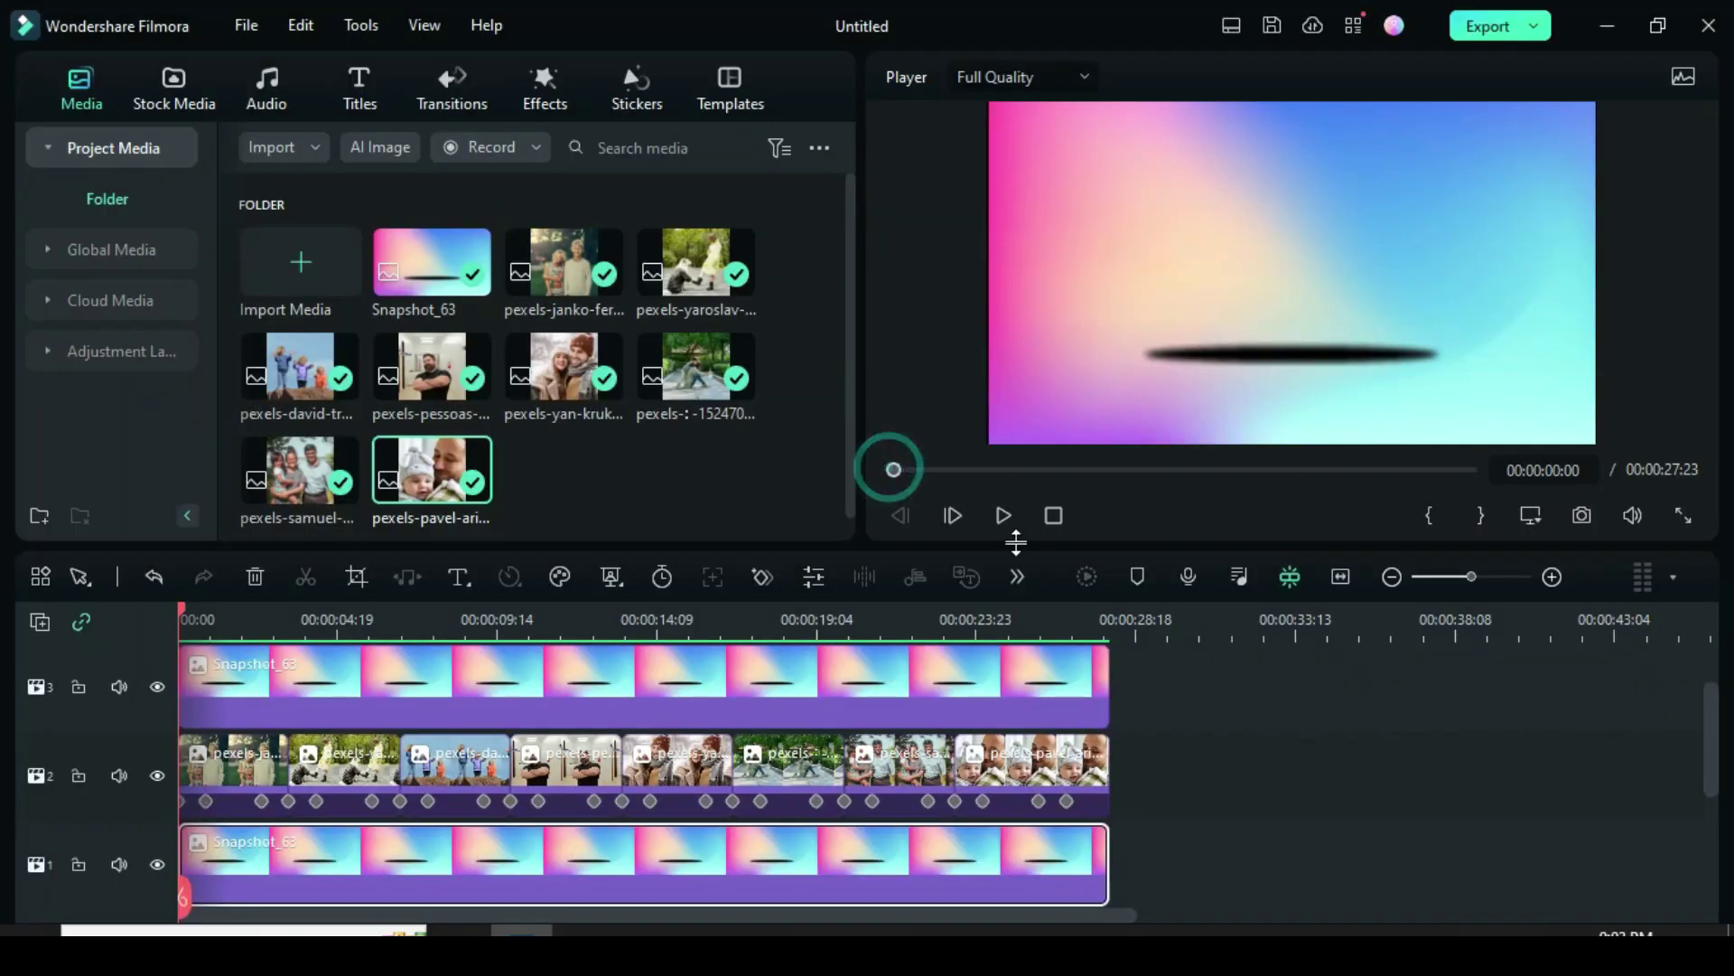
pyautogui.click(1003, 515)
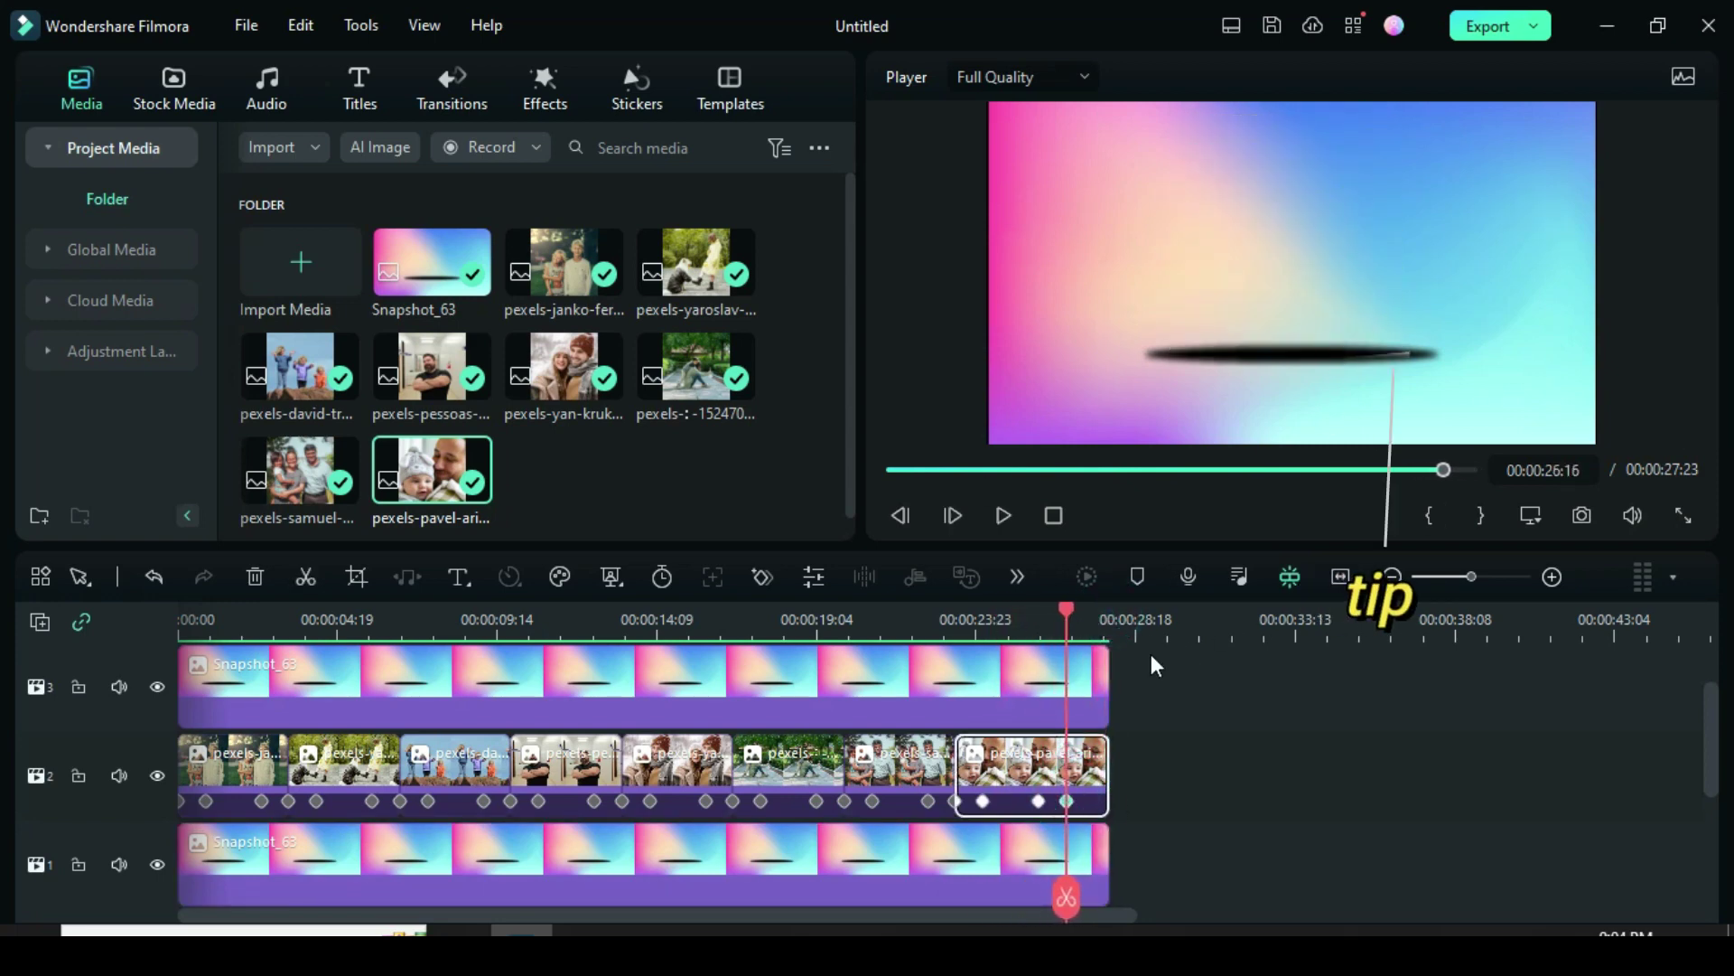
# Check the baby photo's final keyframe, then render and play the ending from about 22 seconds
pyautogui.click(1068, 802)
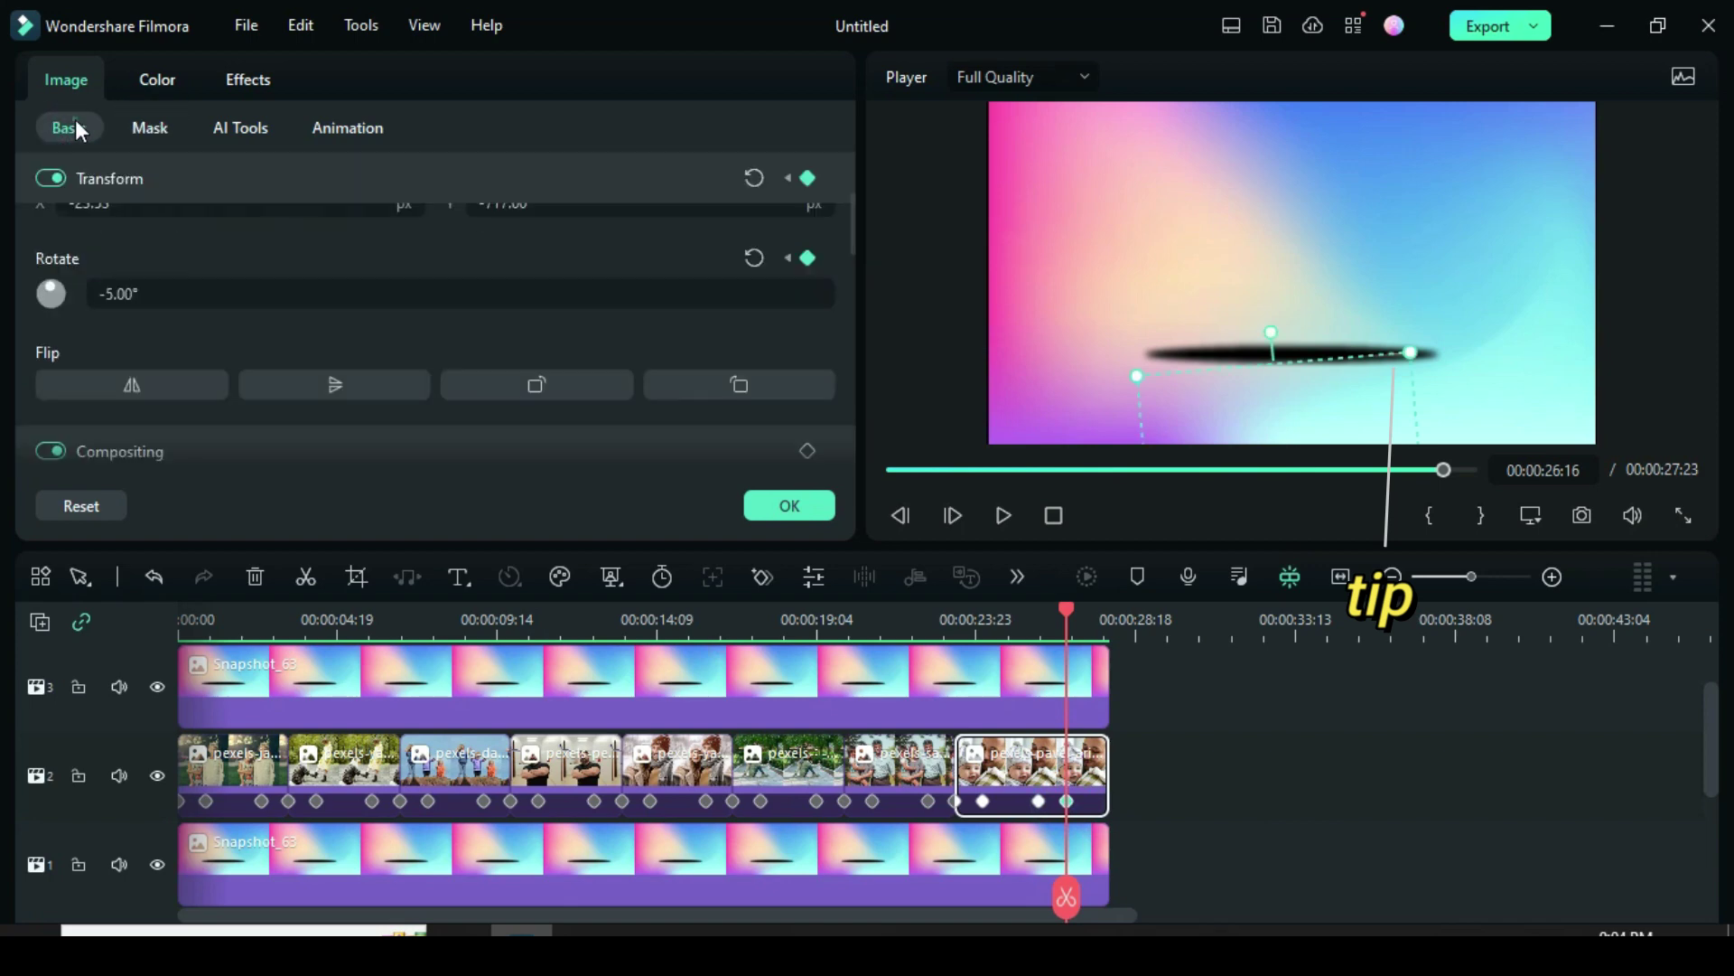
pyautogui.scroll(2, 847, 224)
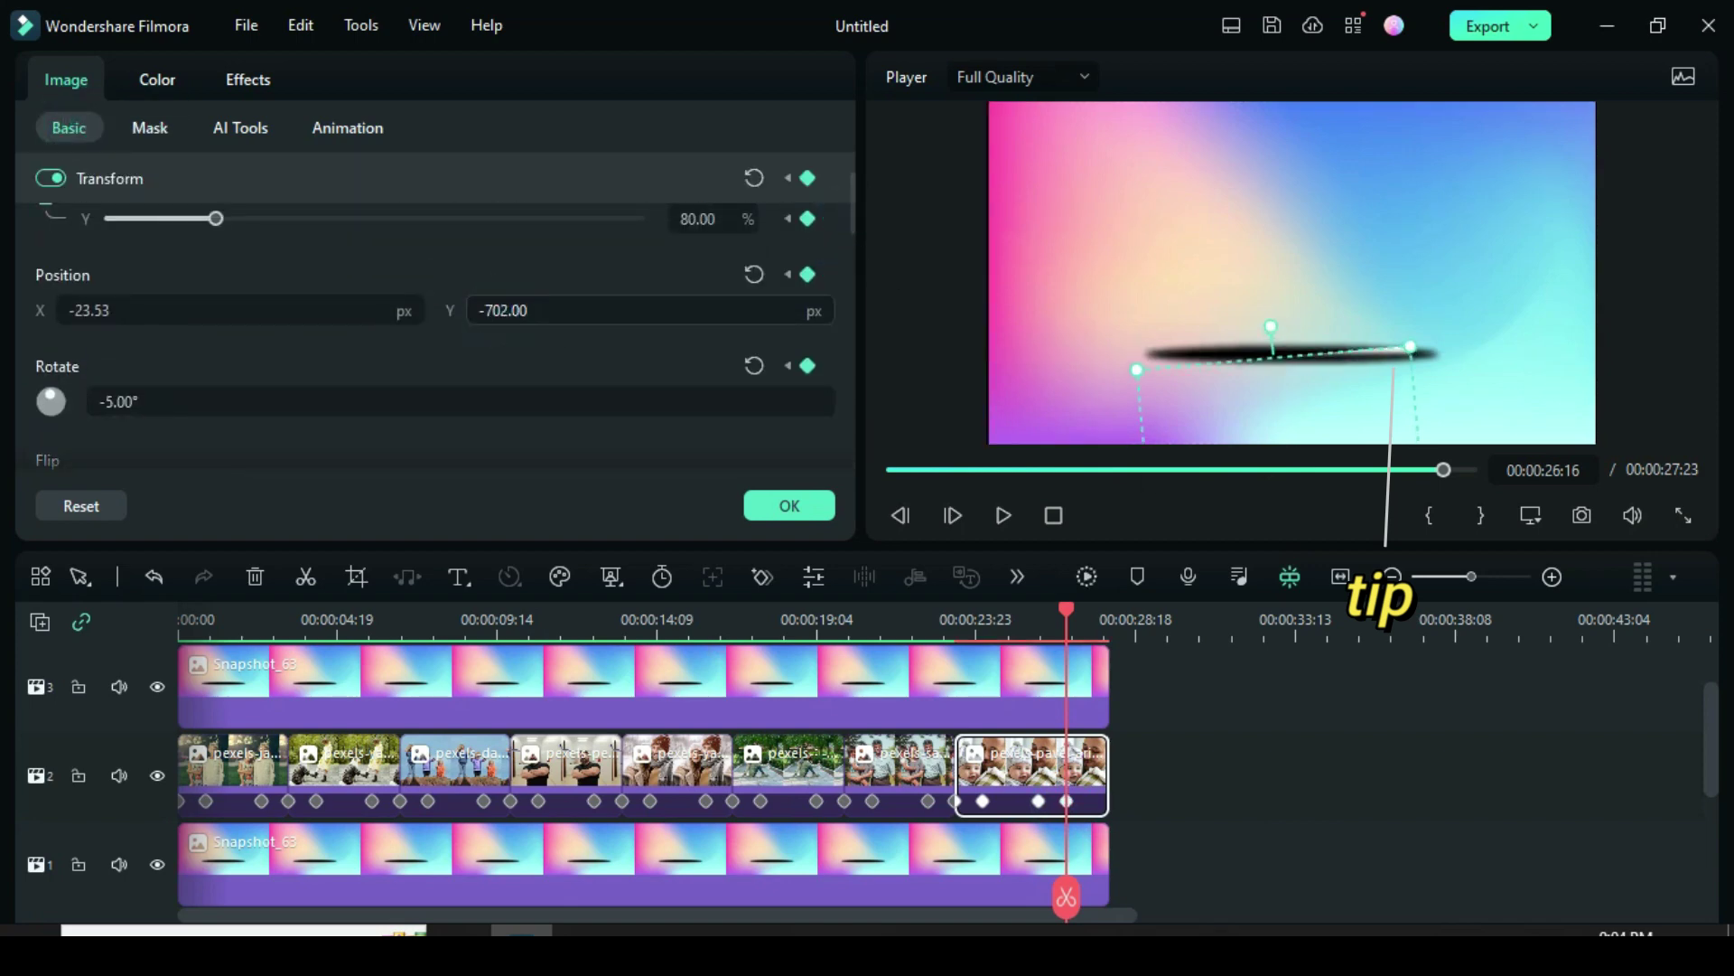
pyautogui.click(1065, 801)
pyautogui.click(931, 620)
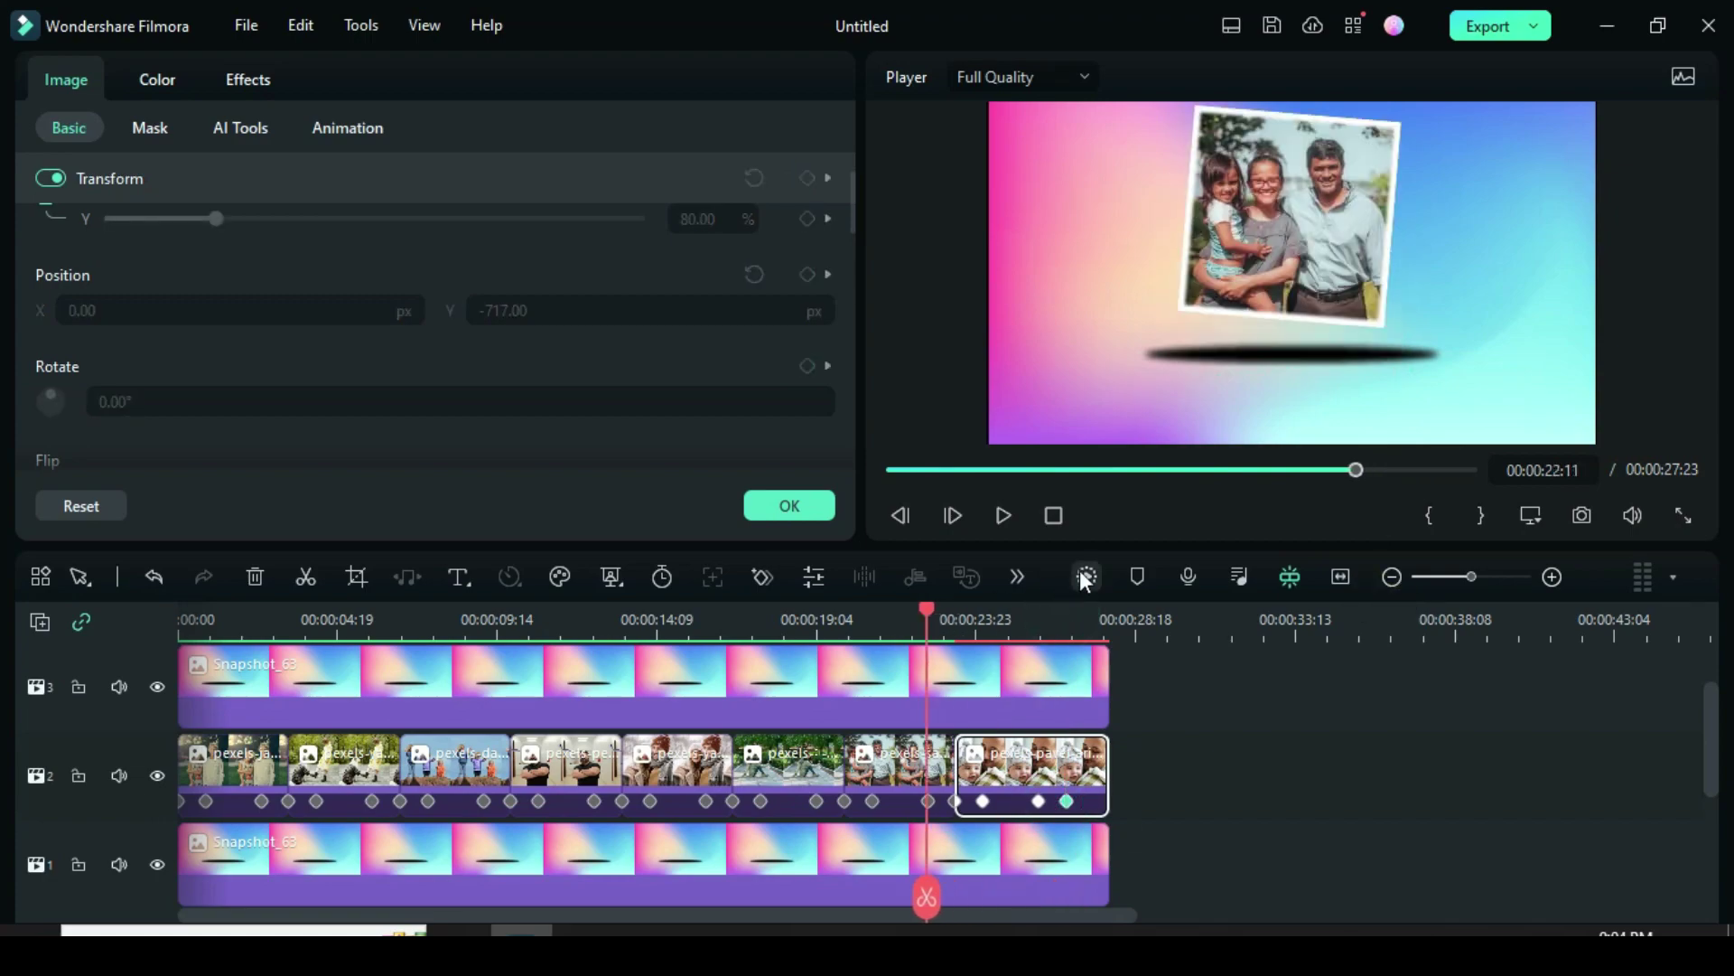
pyautogui.click(1086, 576)
pyautogui.click(1003, 515)
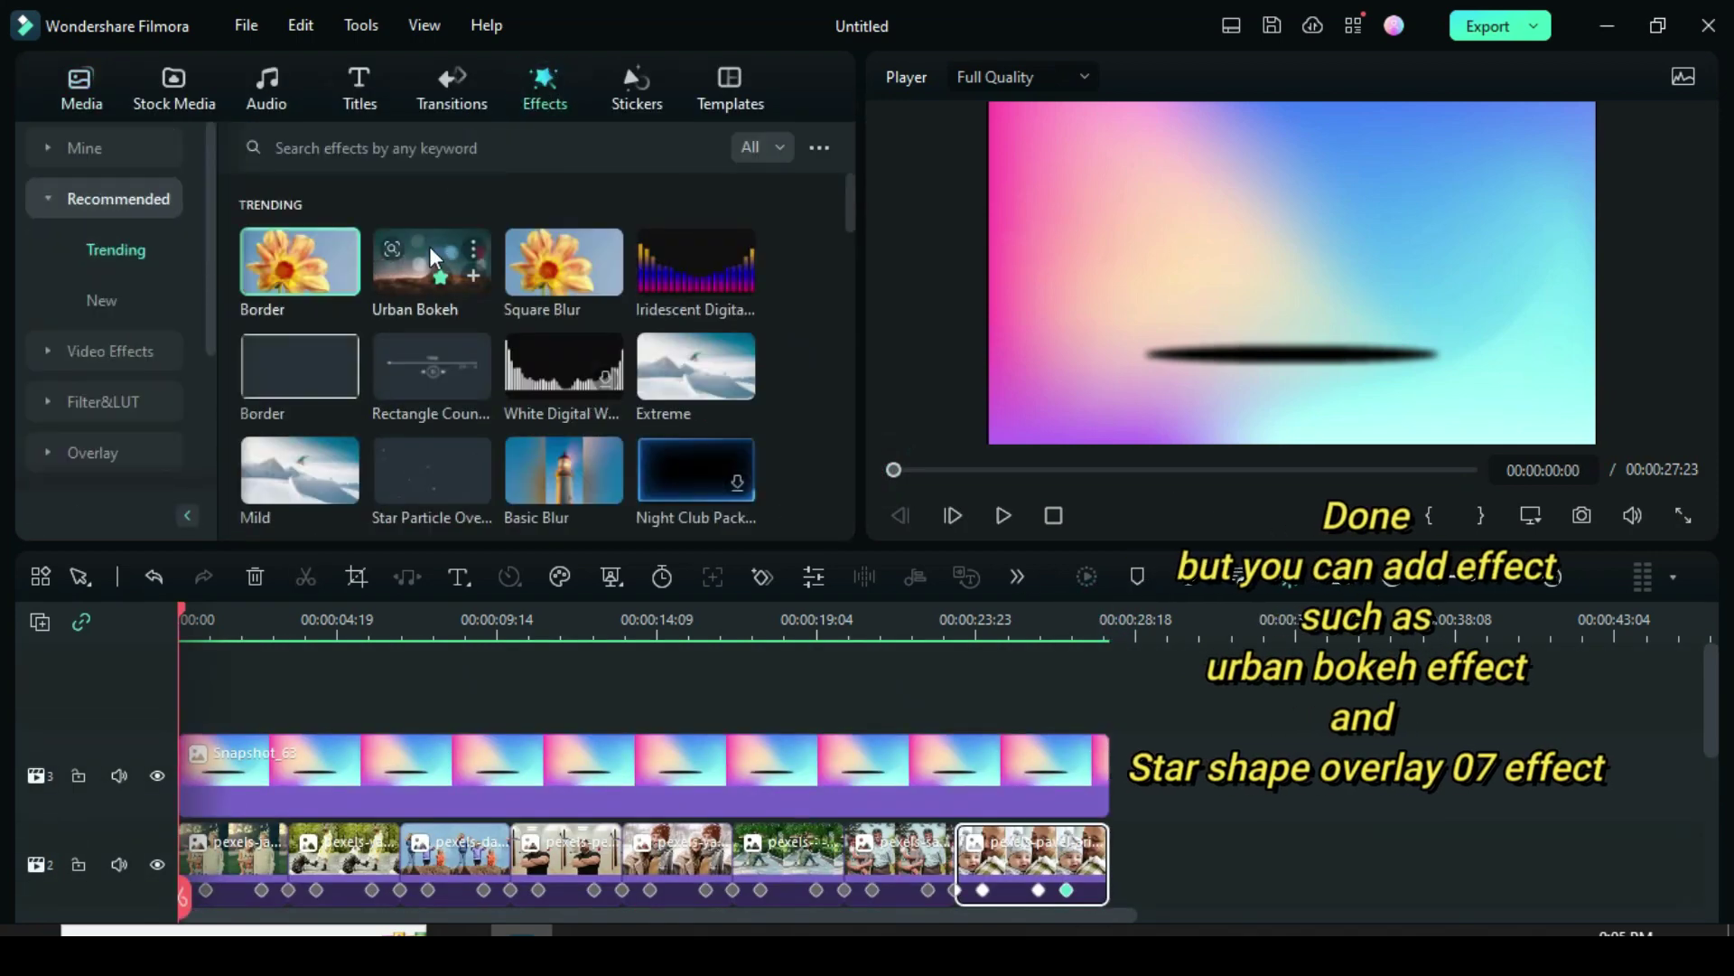
# Add Urban Bokeh and Star Shape Overlay 07 on new tracks spanning the slideshow, then render the preview
pyautogui.moveTo(430, 255); pyautogui.dragTo(231, 696)
pyautogui.moveTo(341, 750); pyautogui.dragTo(1107, 750)
pyautogui.click(94, 151)
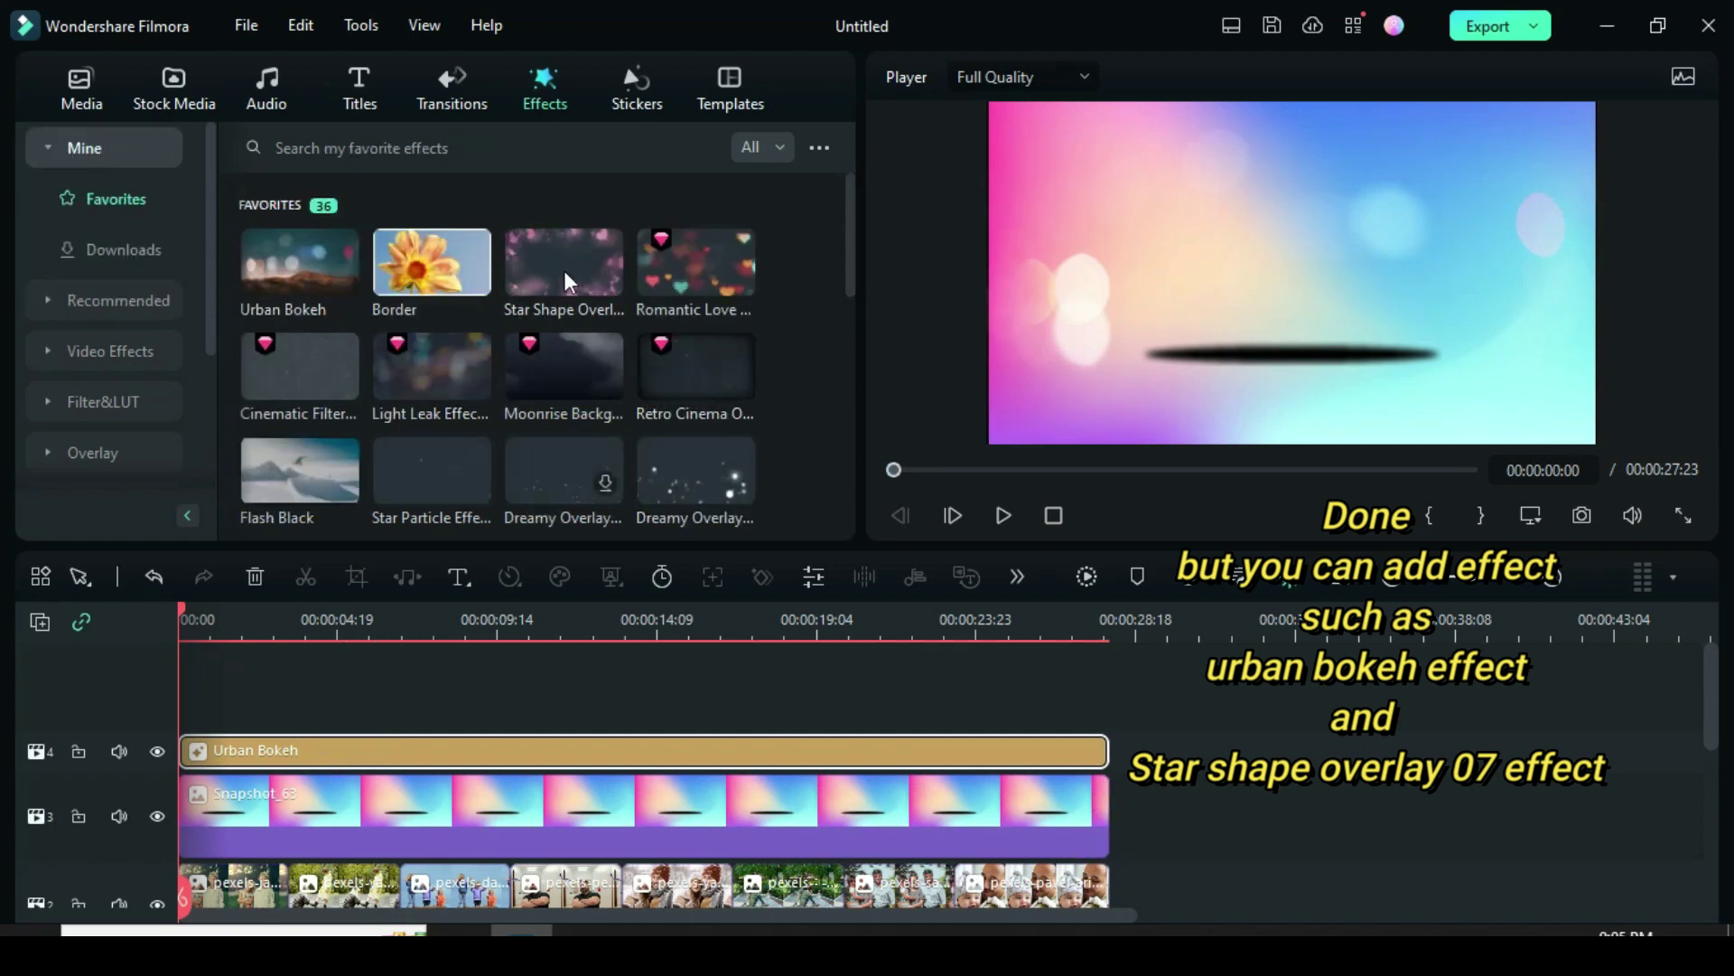
pyautogui.moveTo(564, 269); pyautogui.dragTo(1108, 775)
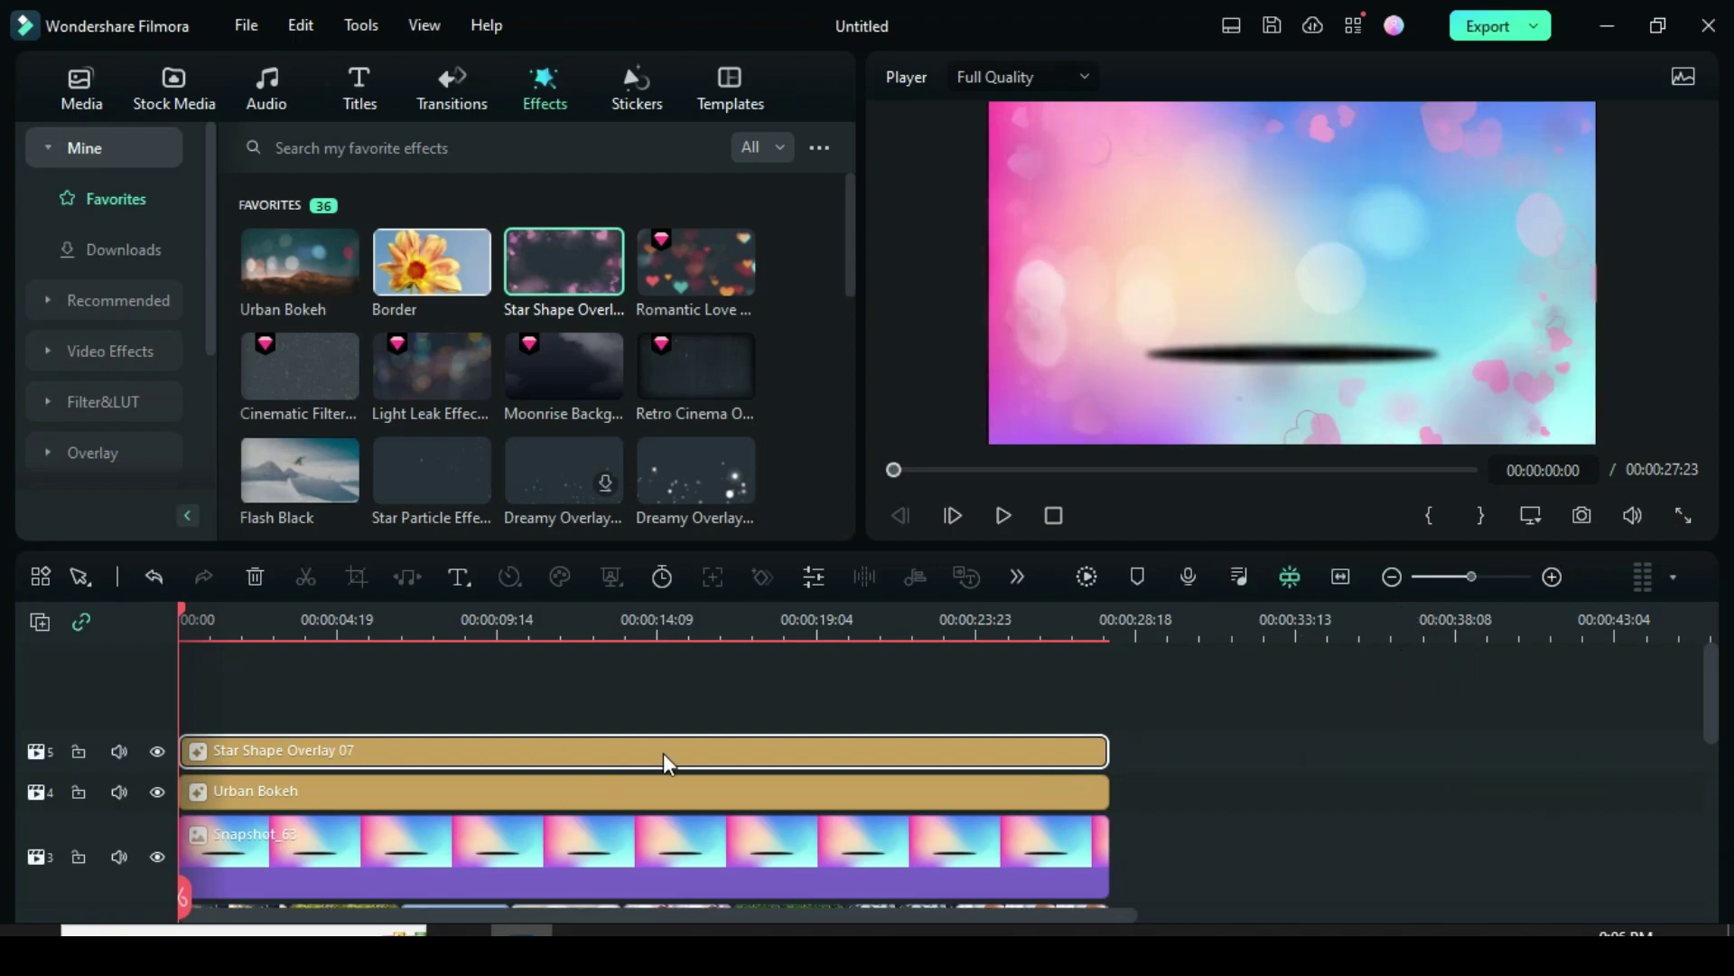
pyautogui.click(1087, 577)
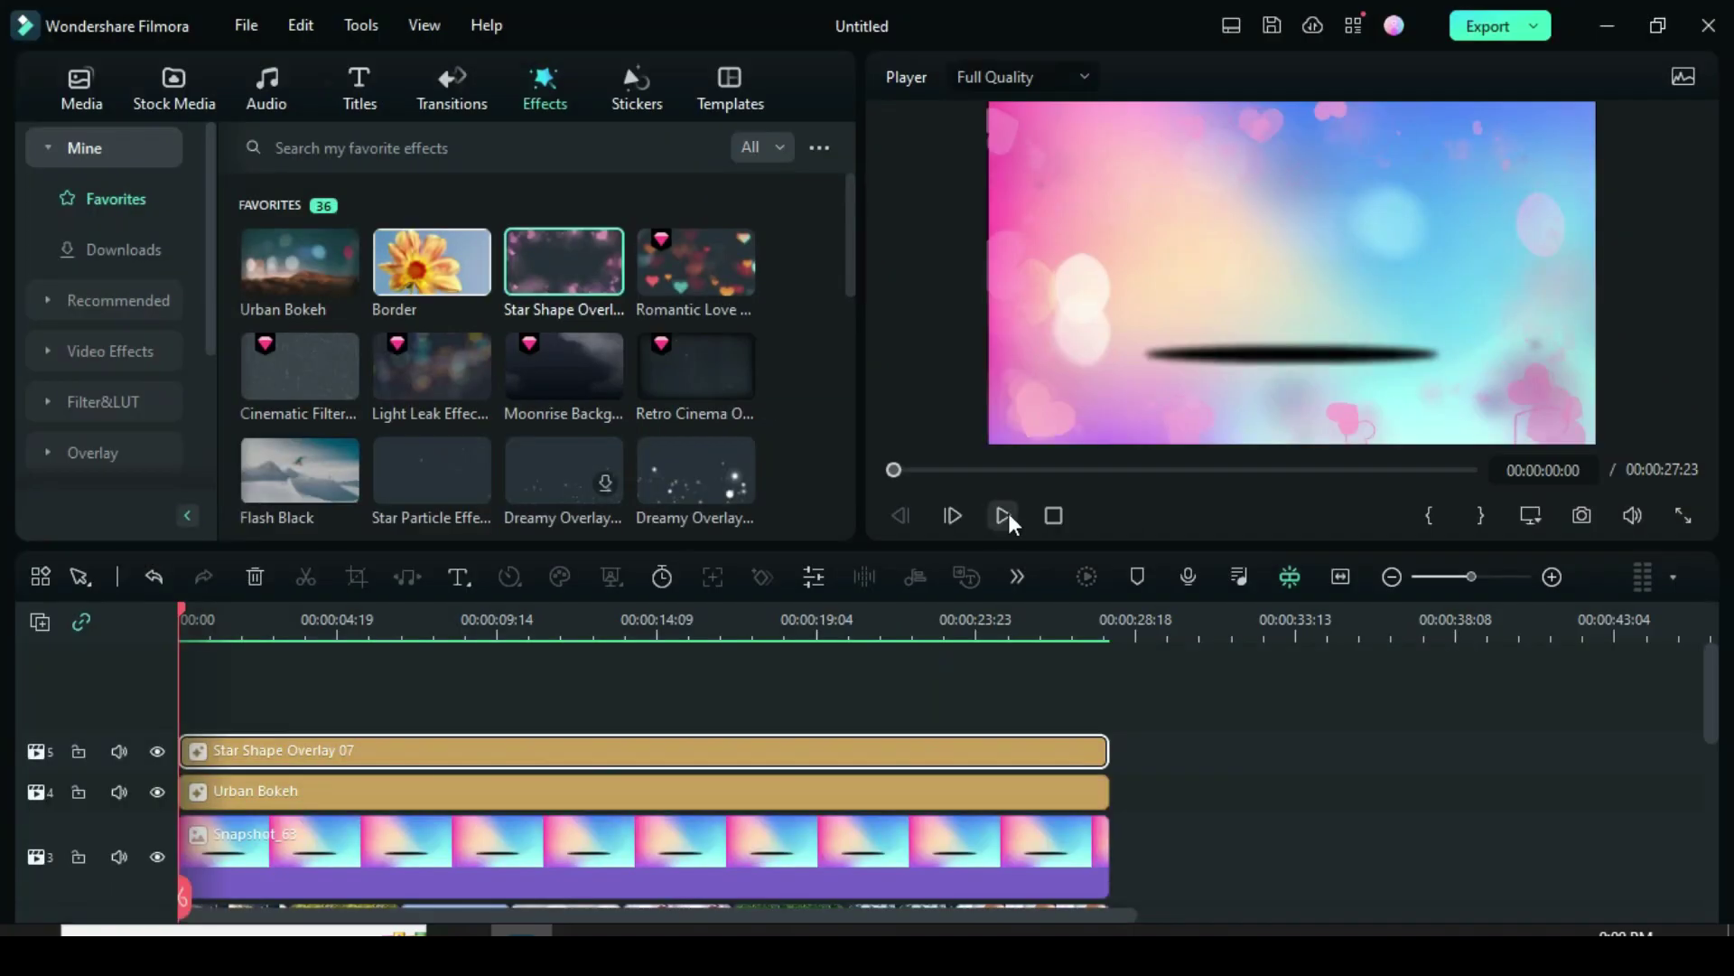
# Play the slideshow to watch the bordered photos bounce in beneath floating hearts and bokeh
pyautogui.click(1006, 513)
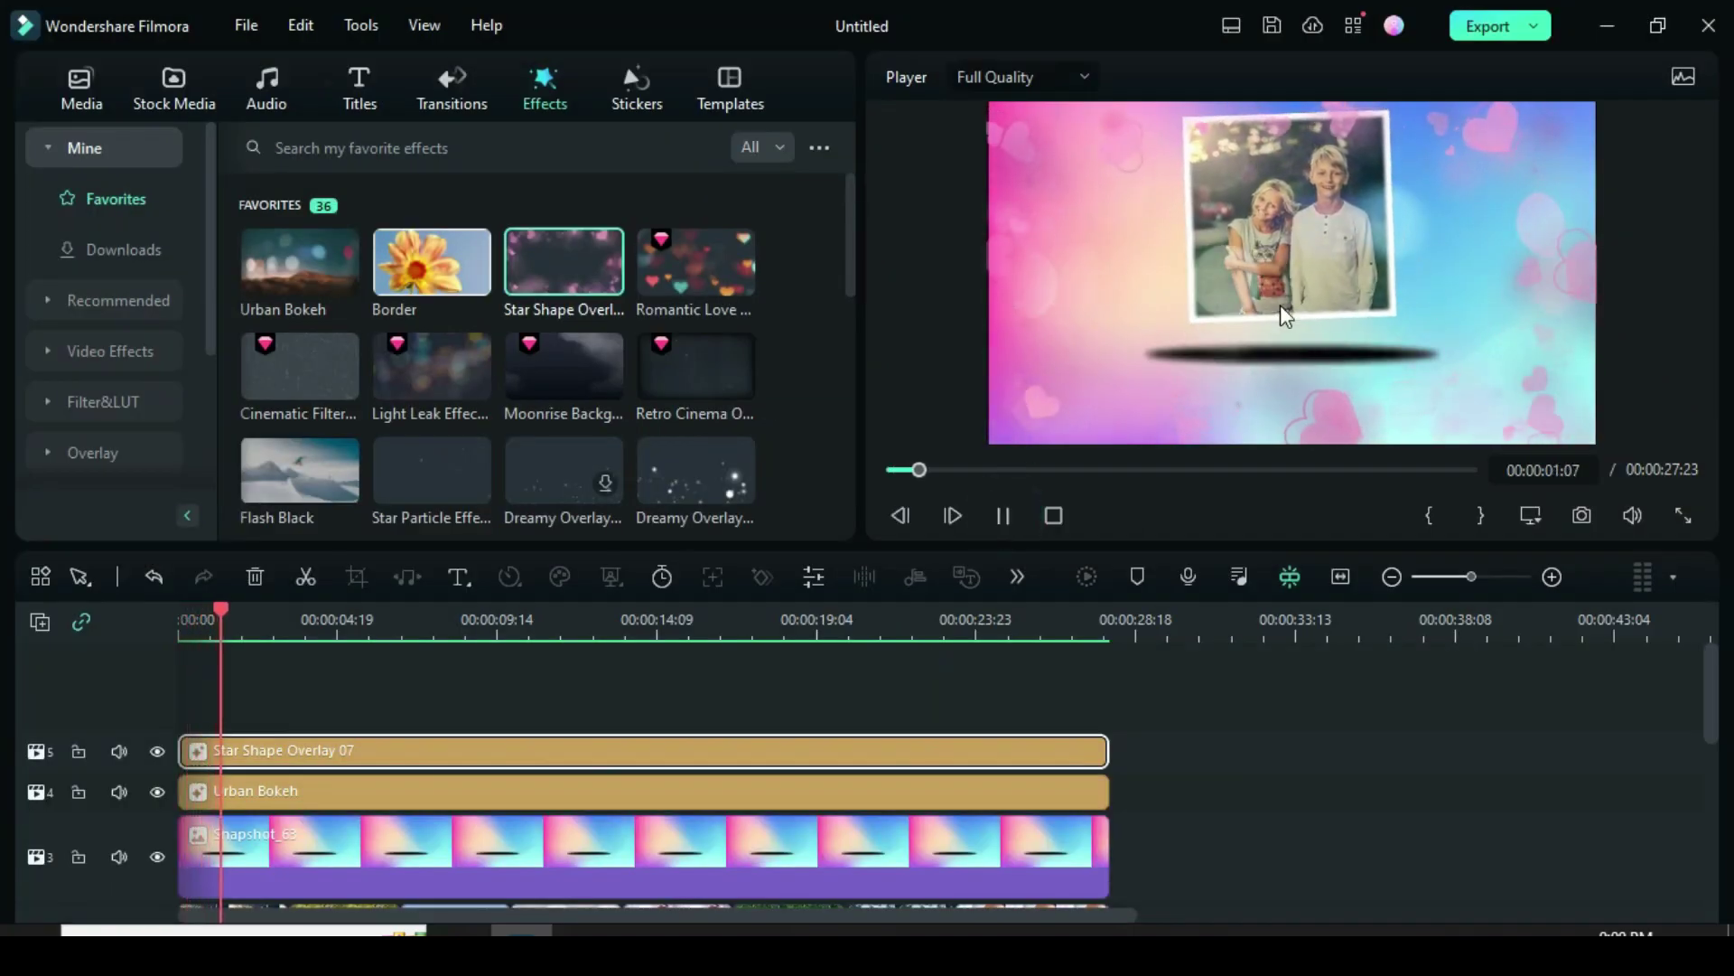